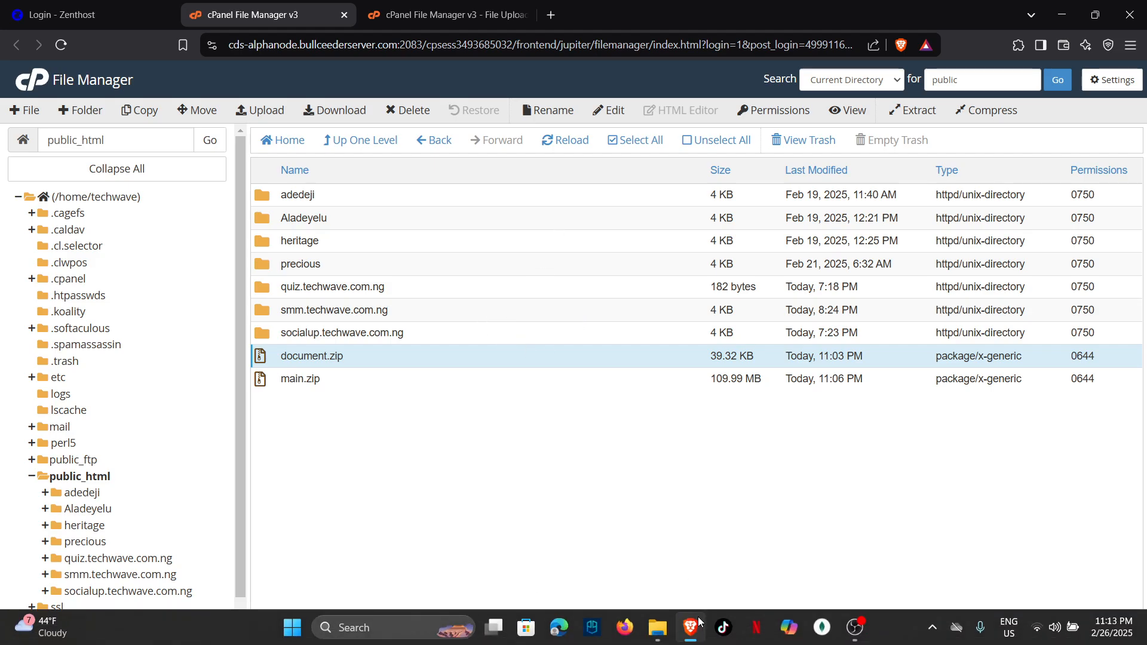
click(658, 637)
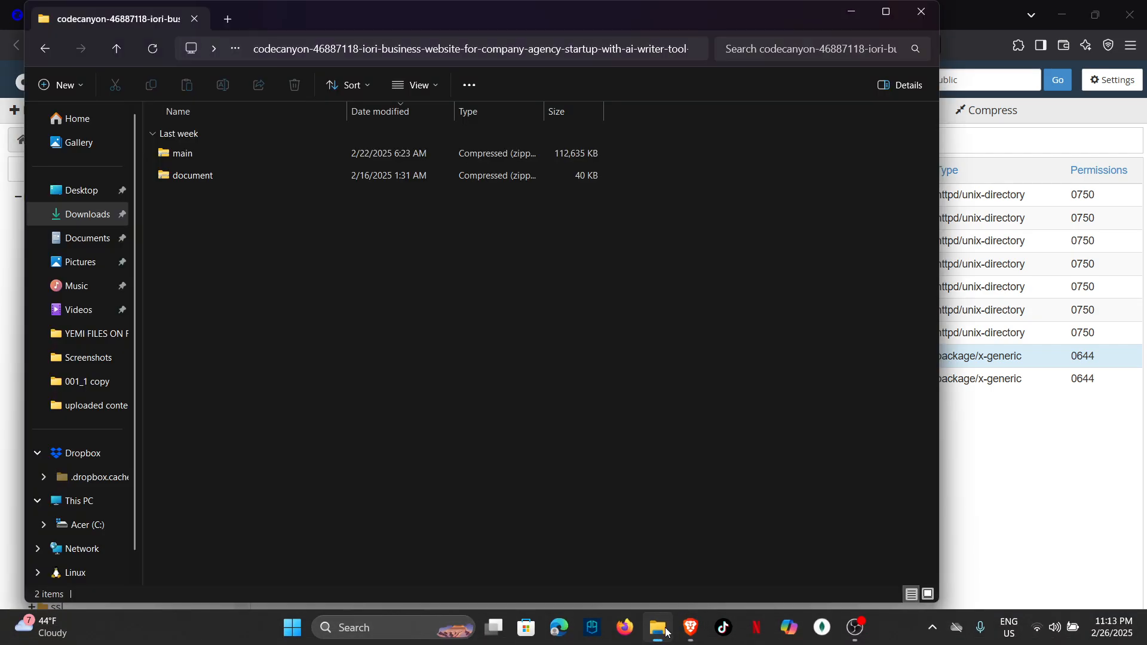
click(364, 56)
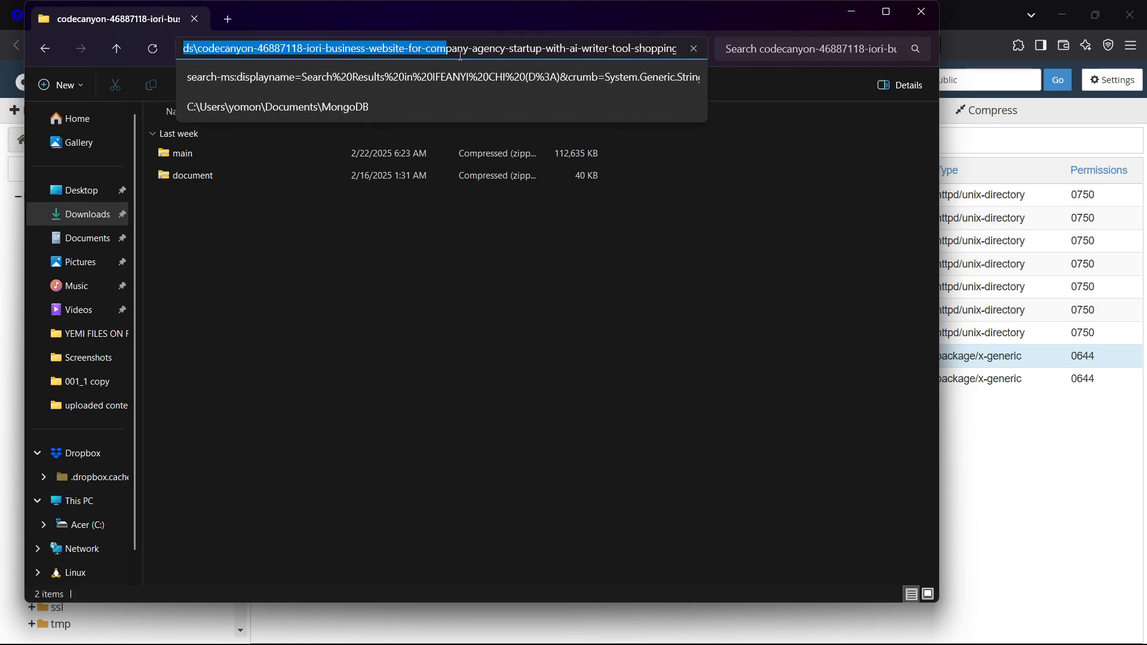
click(382, 254)
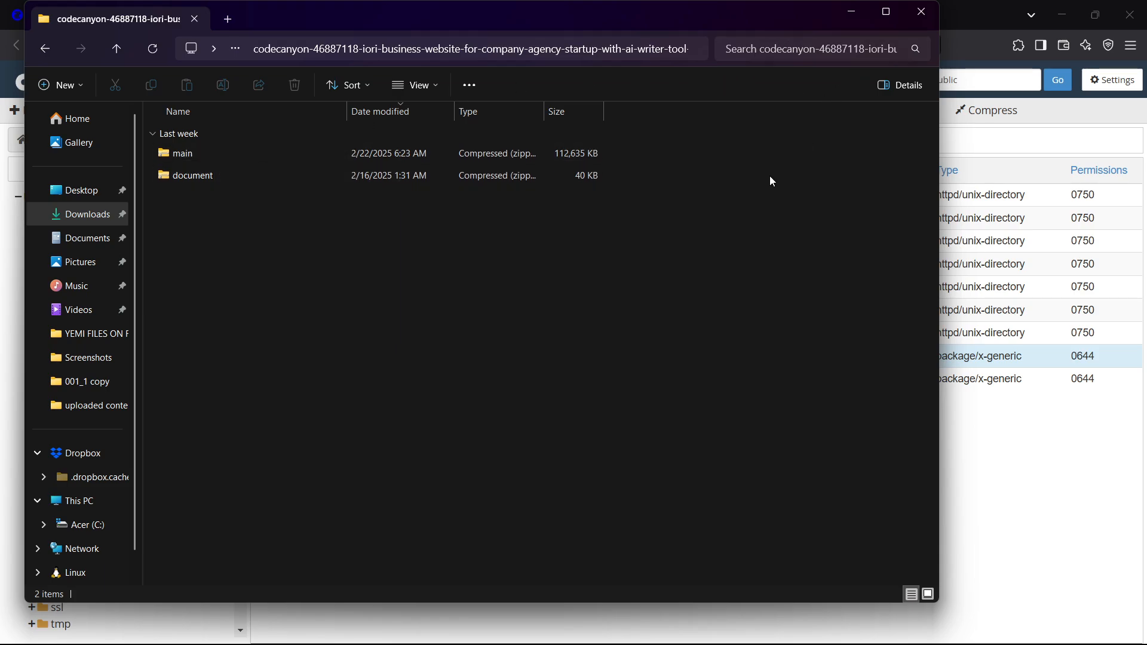
click(854, 11)
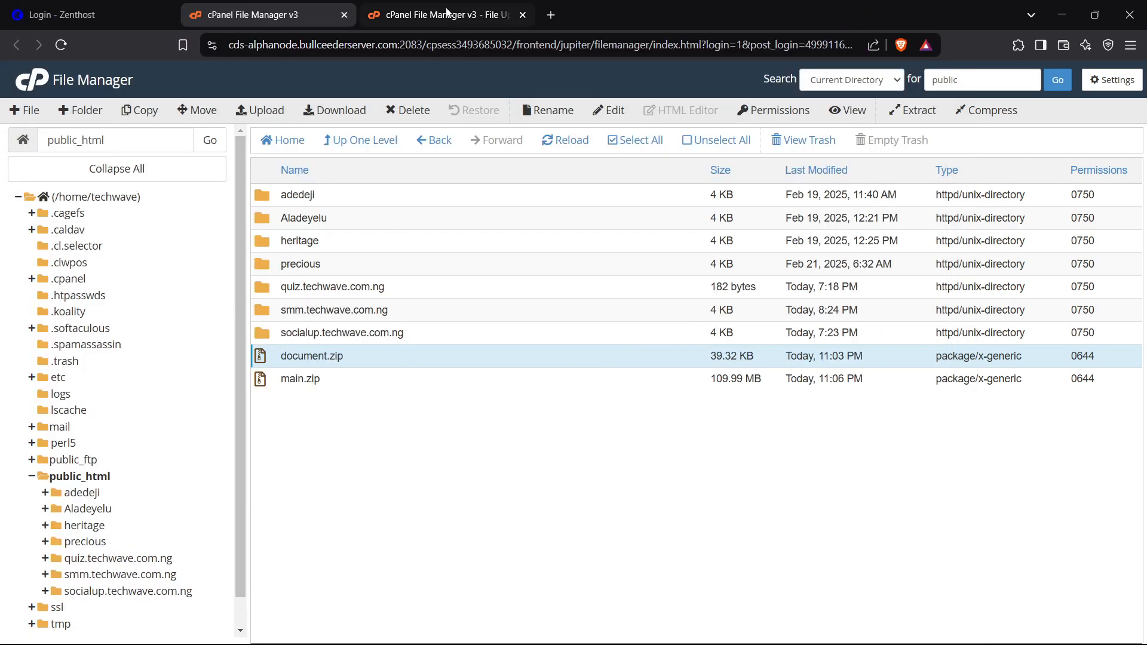
Step: Extract main.zip into public_html and dismiss the extraction results
click(371, 382)
right_click(370, 382)
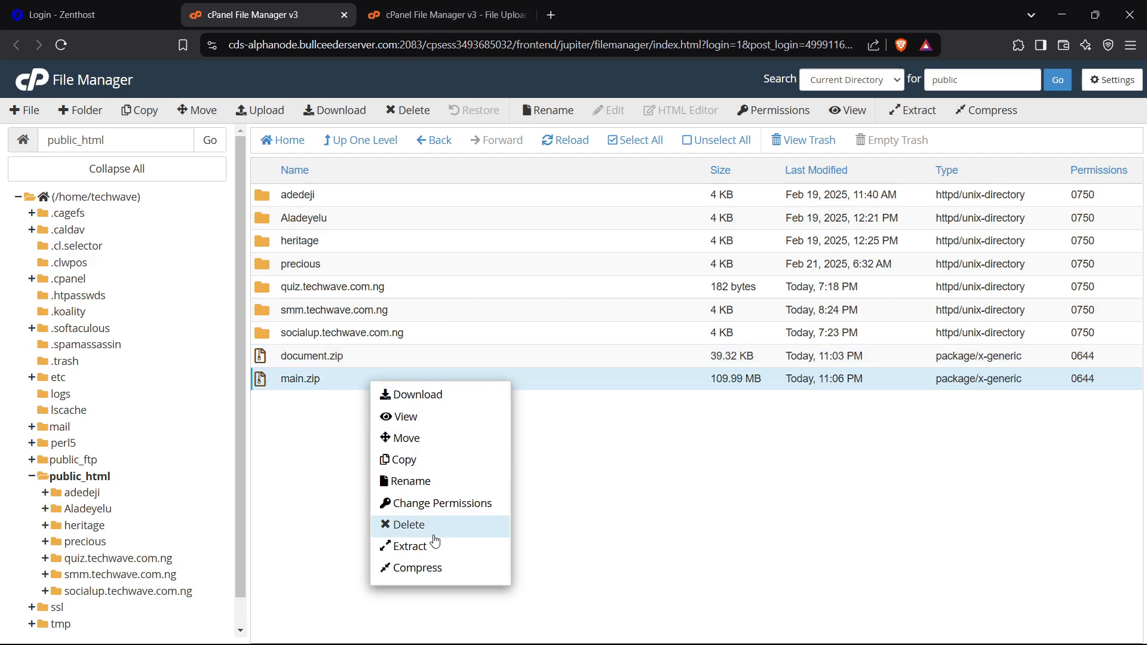
click(433, 545)
click(690, 426)
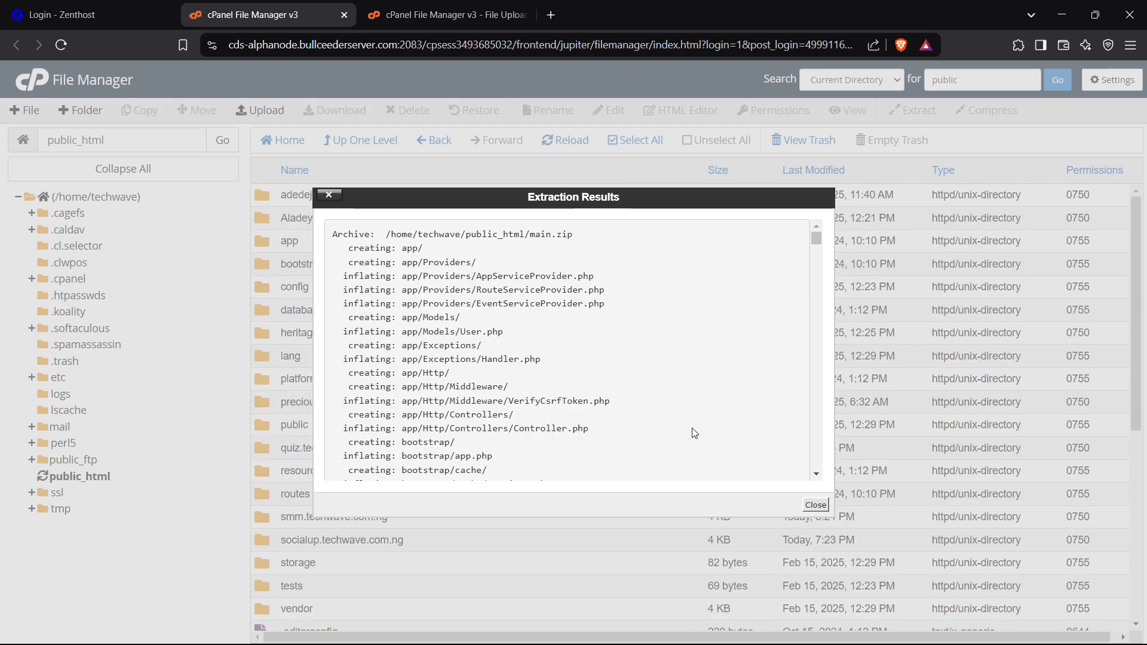
click(814, 505)
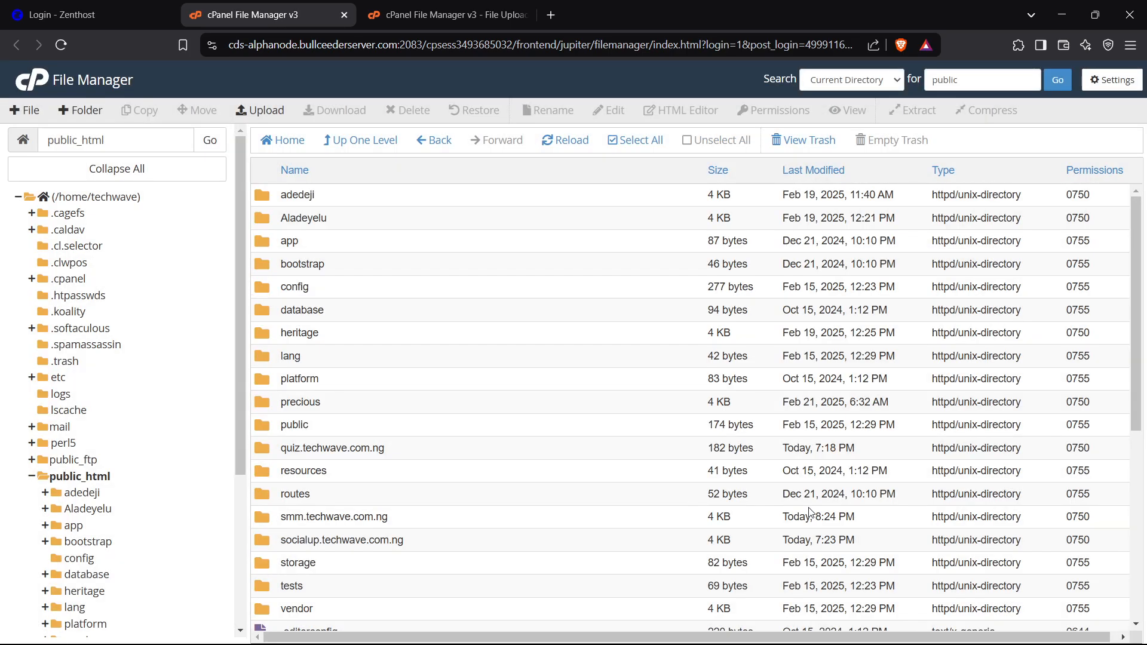
scroll(633, 383, down, 5)
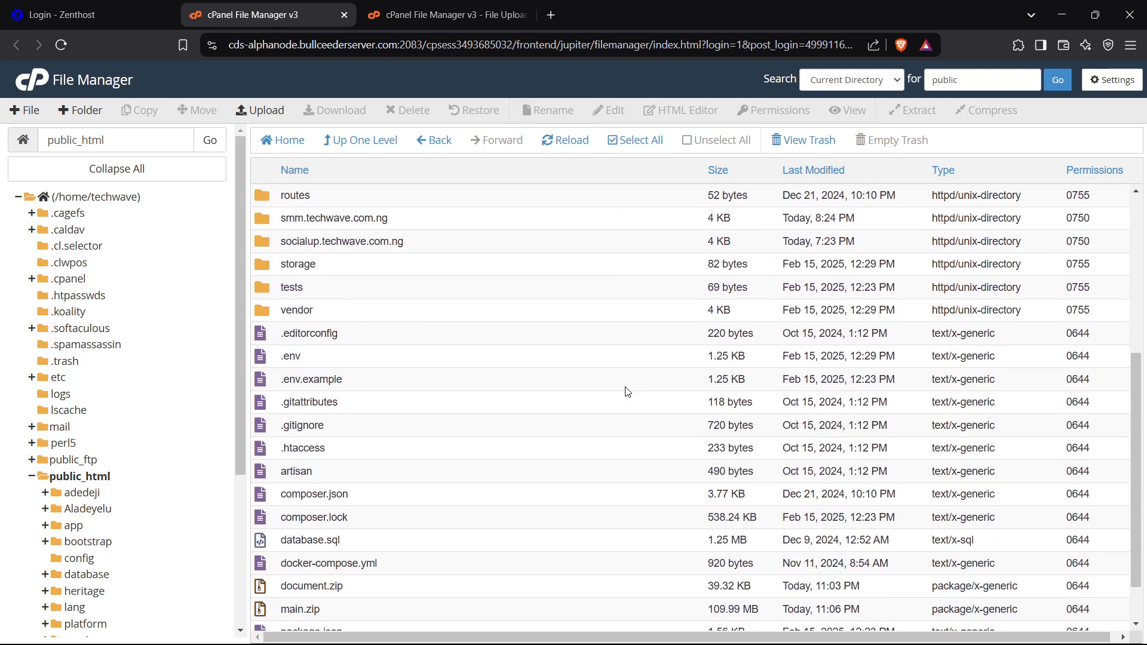
scroll(610, 388, up, 6)
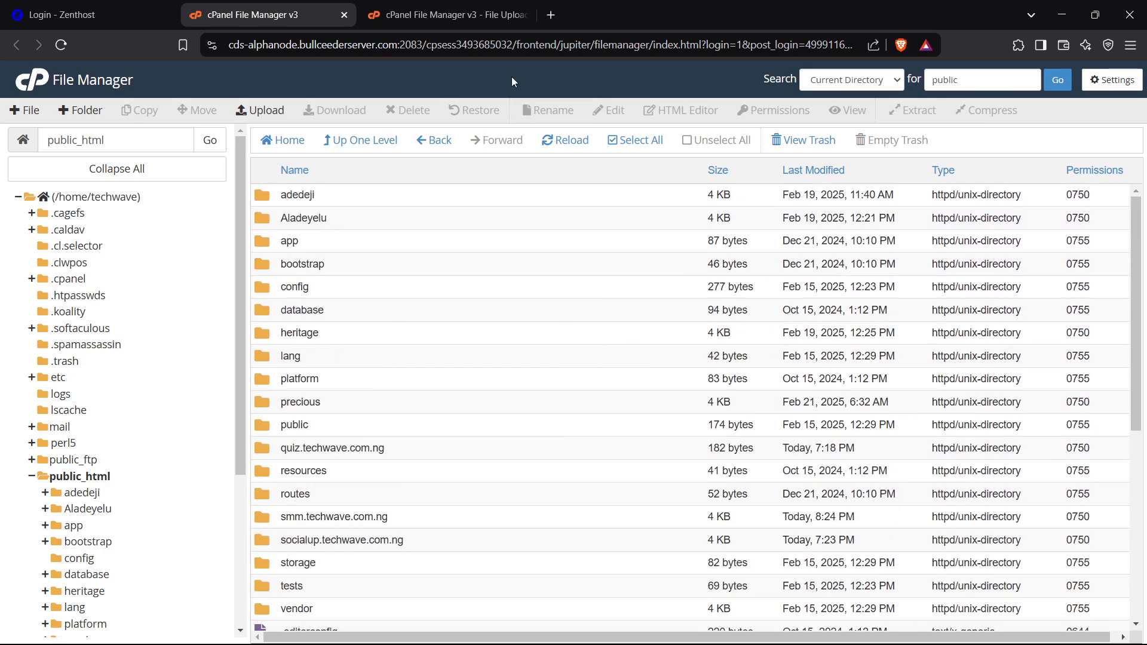
Step: In a new tab, load techwave.com.ng, correcting the mistyped address
click(551, 15)
text(techwae)
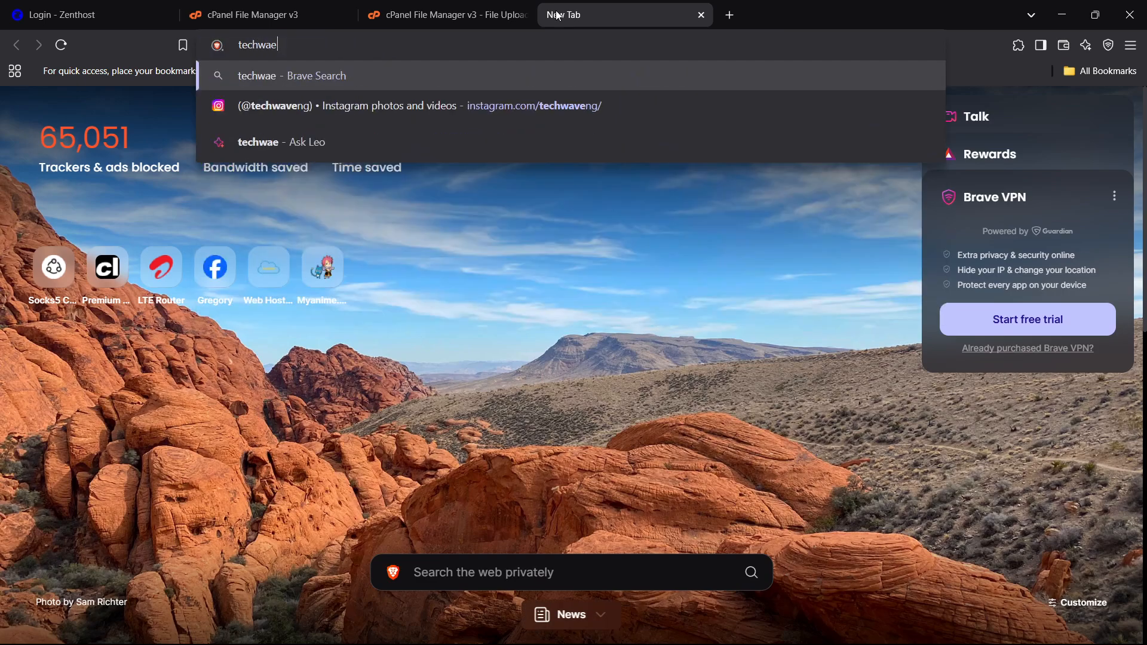
key(BackSpace)
text(vbe)
key(Return)
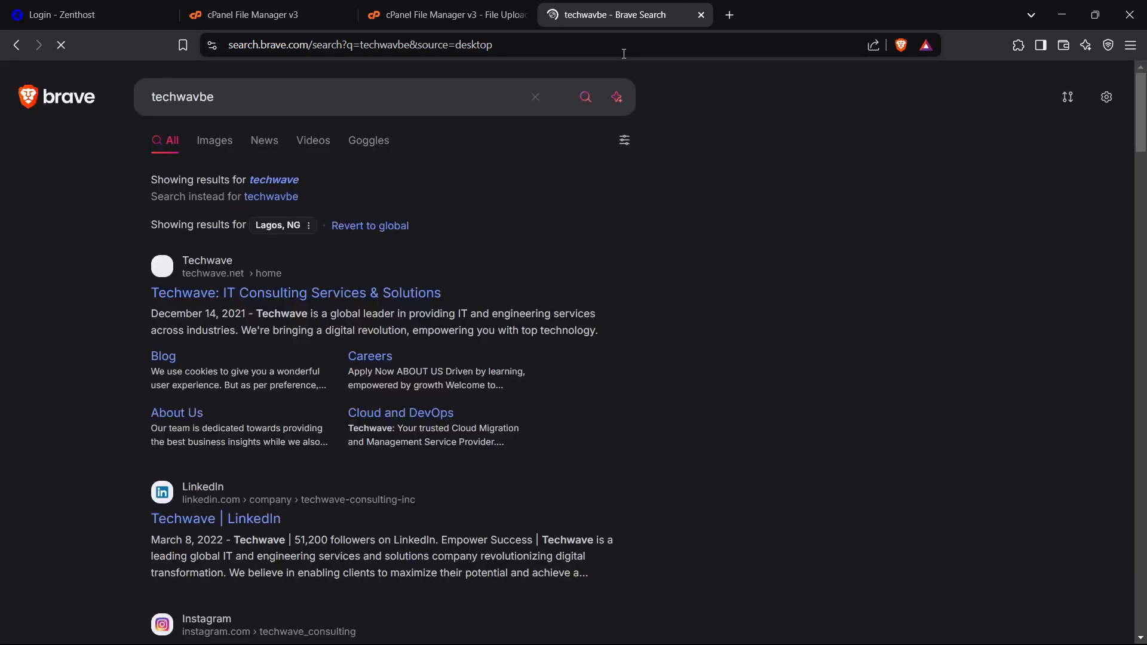
click(623, 53)
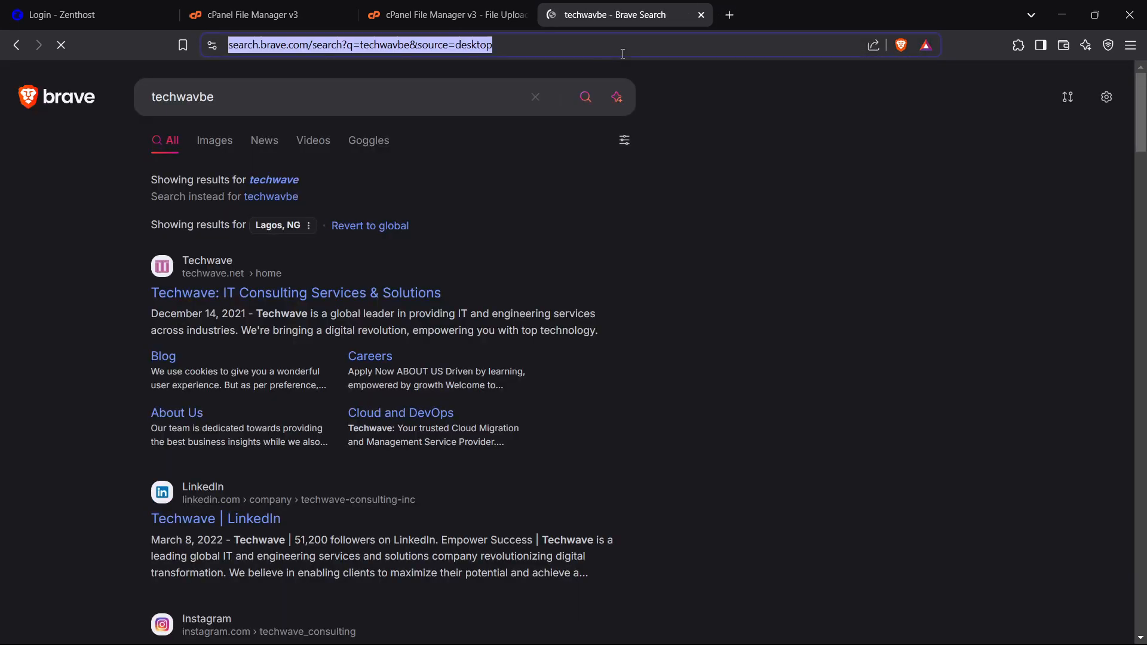
key(BackSpace)
text(techwave.com.ng)
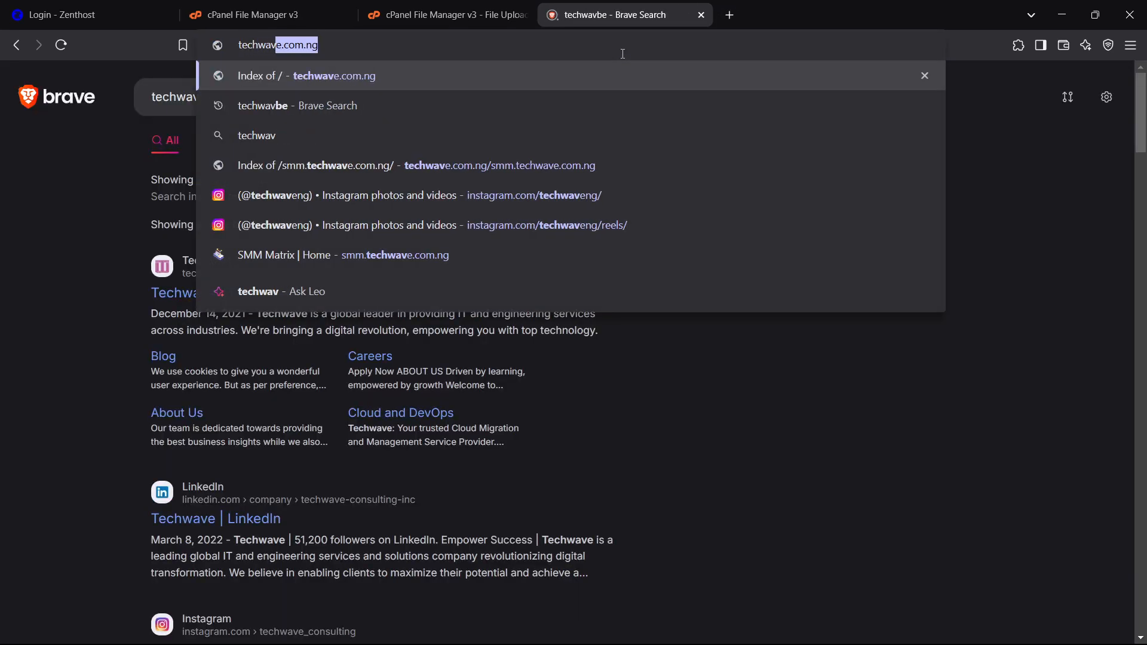
key(Return)
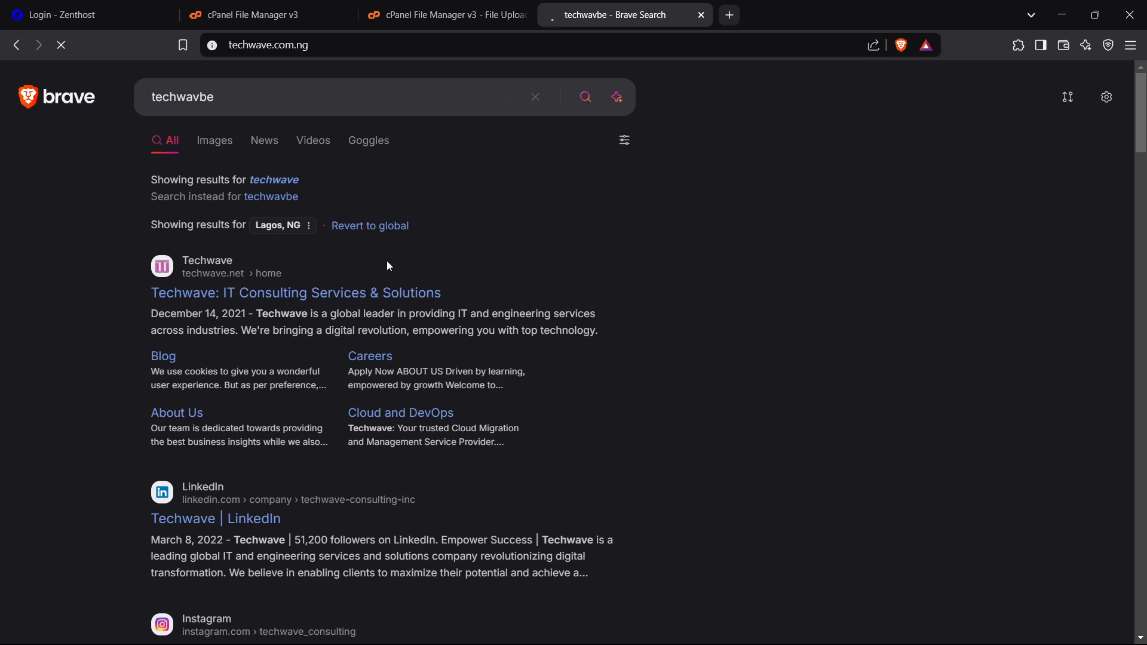
scroll(386, 261, down, 5)
scroll(385, 224, down, 3)
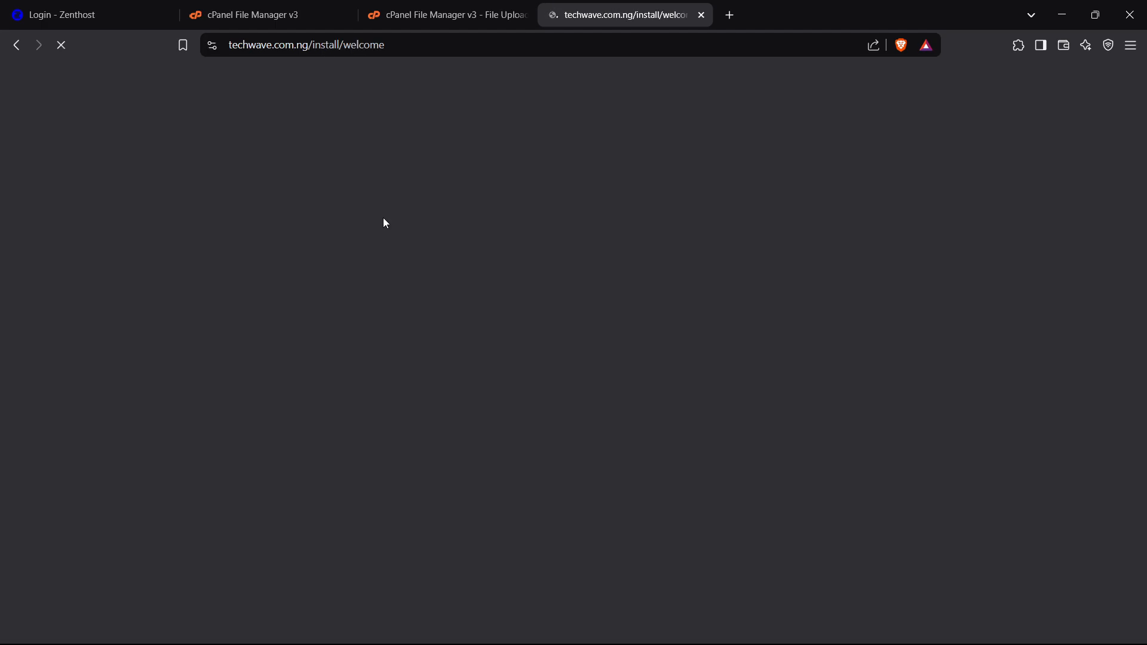
Step: Get past the installer's requirements check to the Environment Settings step
click(433, 12)
click(637, 12)
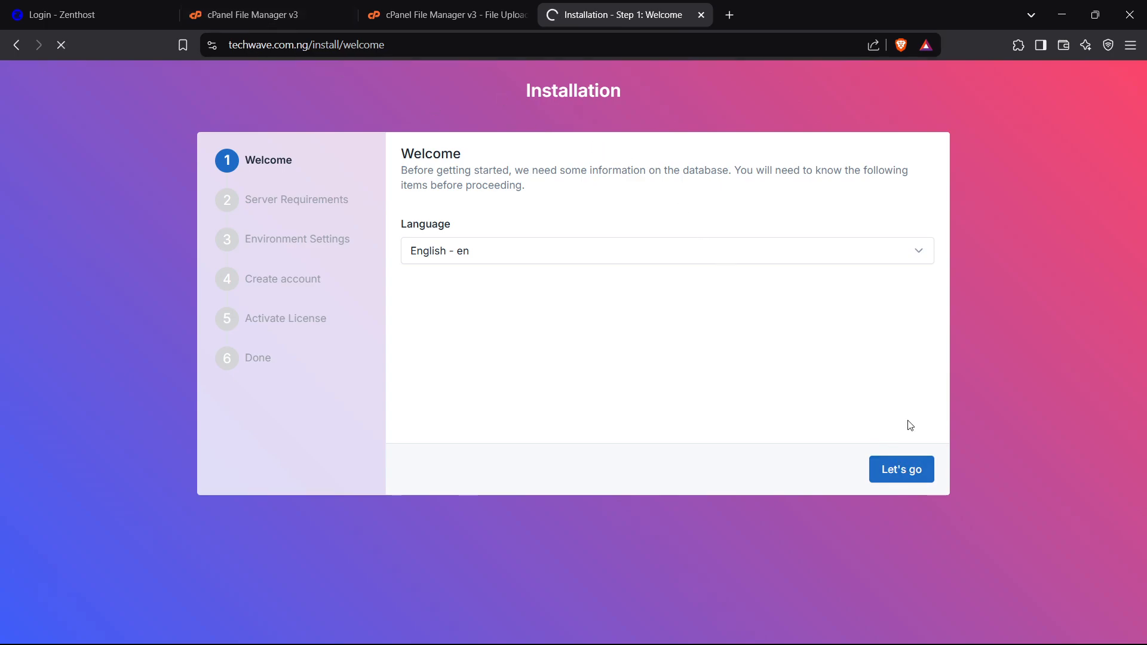
scroll(494, 246, down, 6)
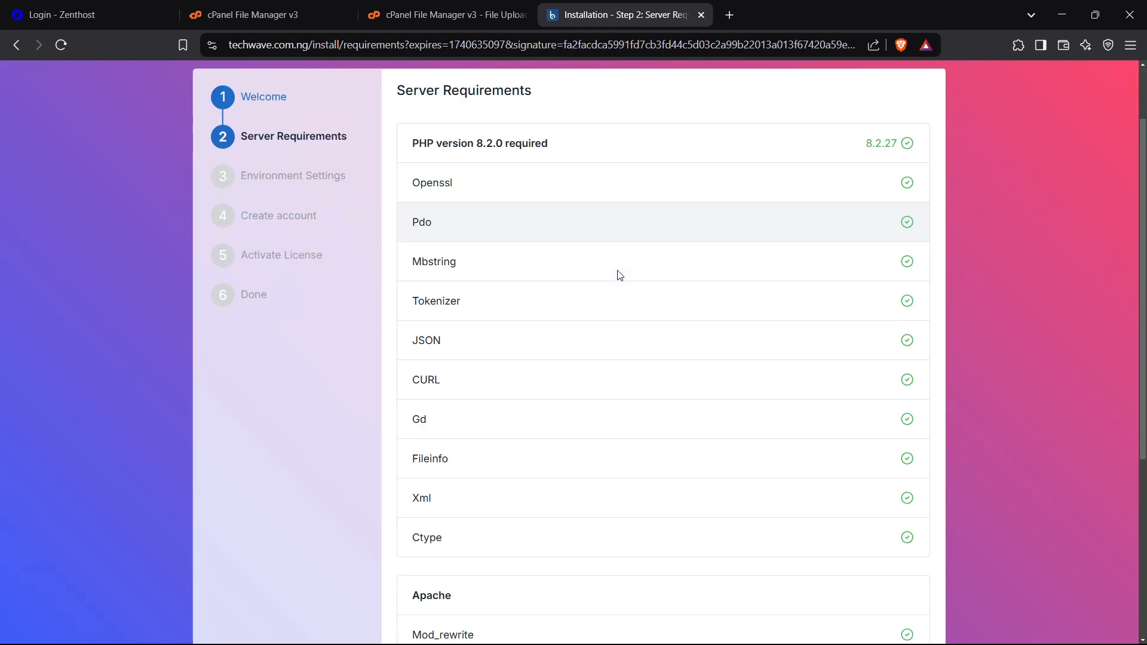
click(896, 615)
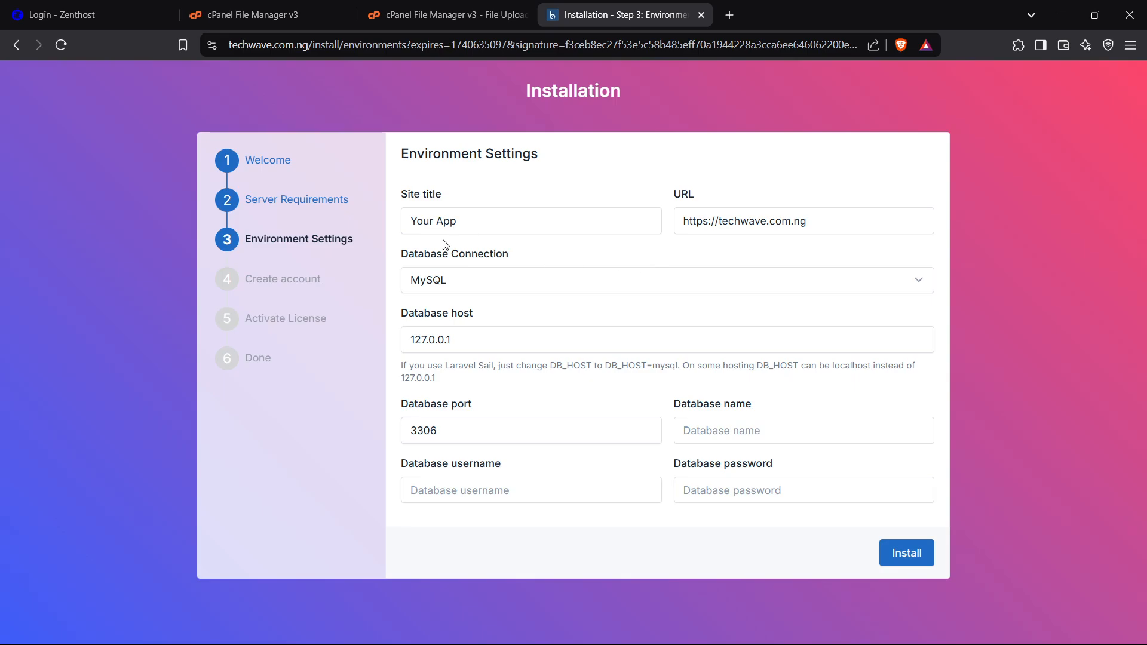
Step: Replace the default 'Your App' site title with 'Techwave Agency'
click(482, 221)
drag(483, 222, 412, 223)
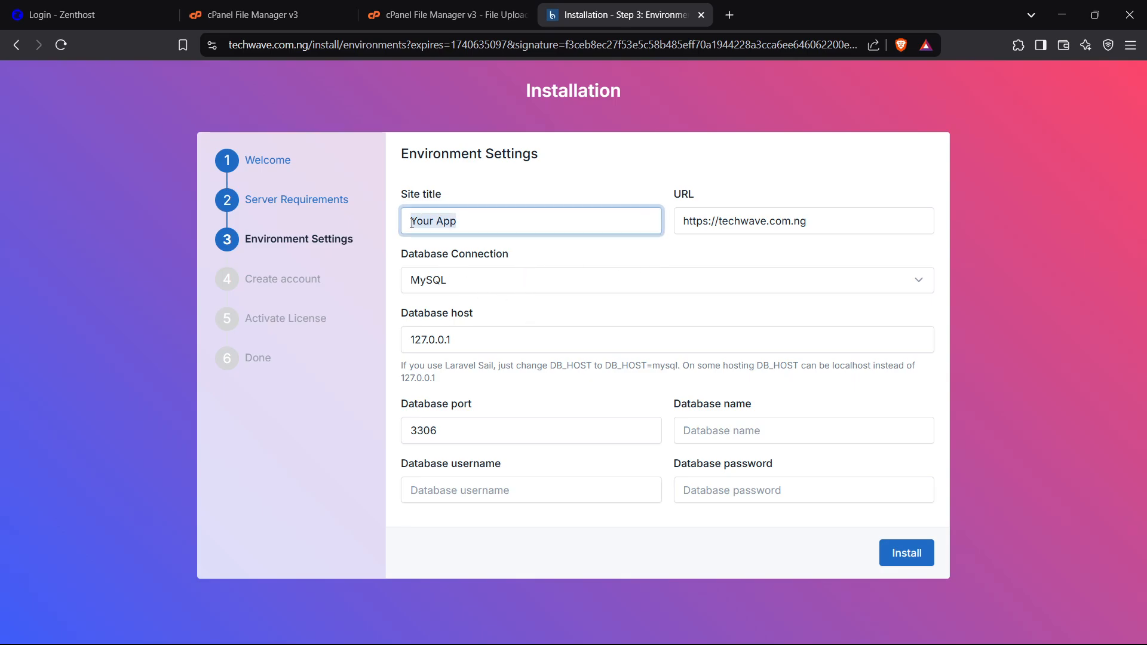
key(BackSpace)
key(Caps_Lock)
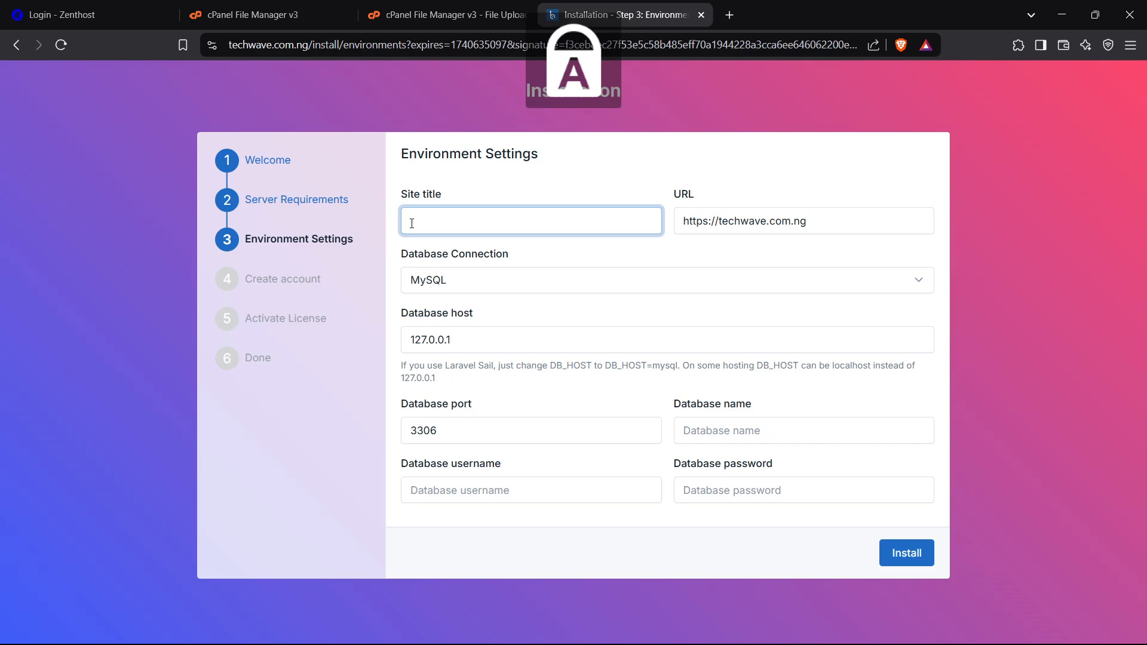
key(Caps_Lock)
key(Caps_Lock)
text(T)
key(Caps_Lock)
text(eh)
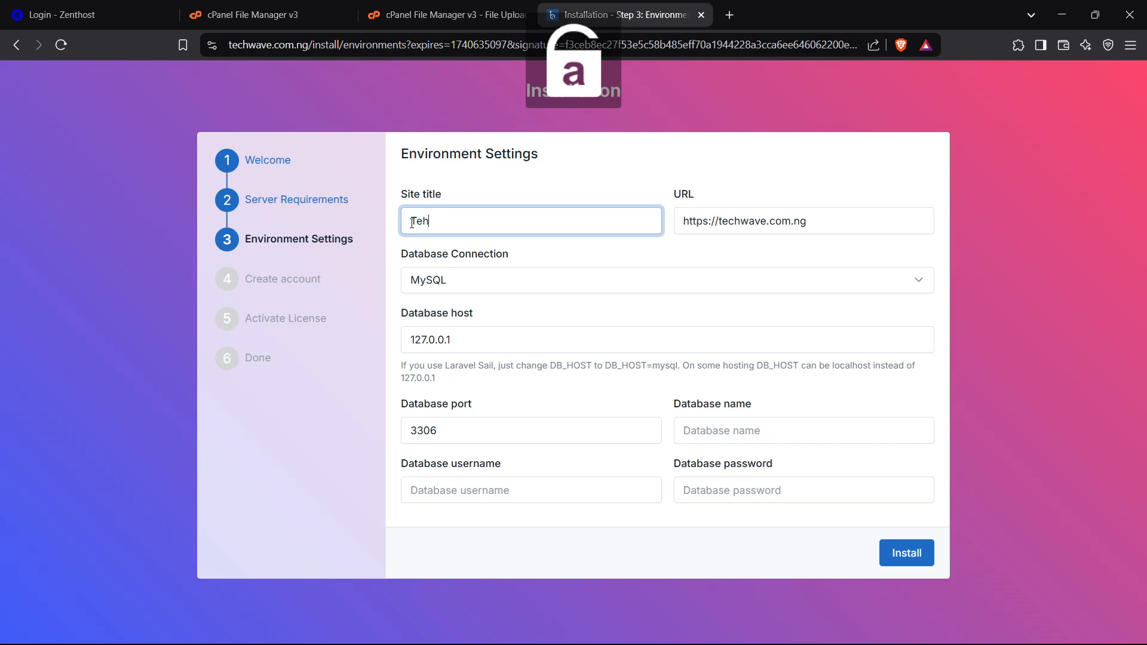
key(BackSpace)
text(chwave)
key(Caps_Lock)
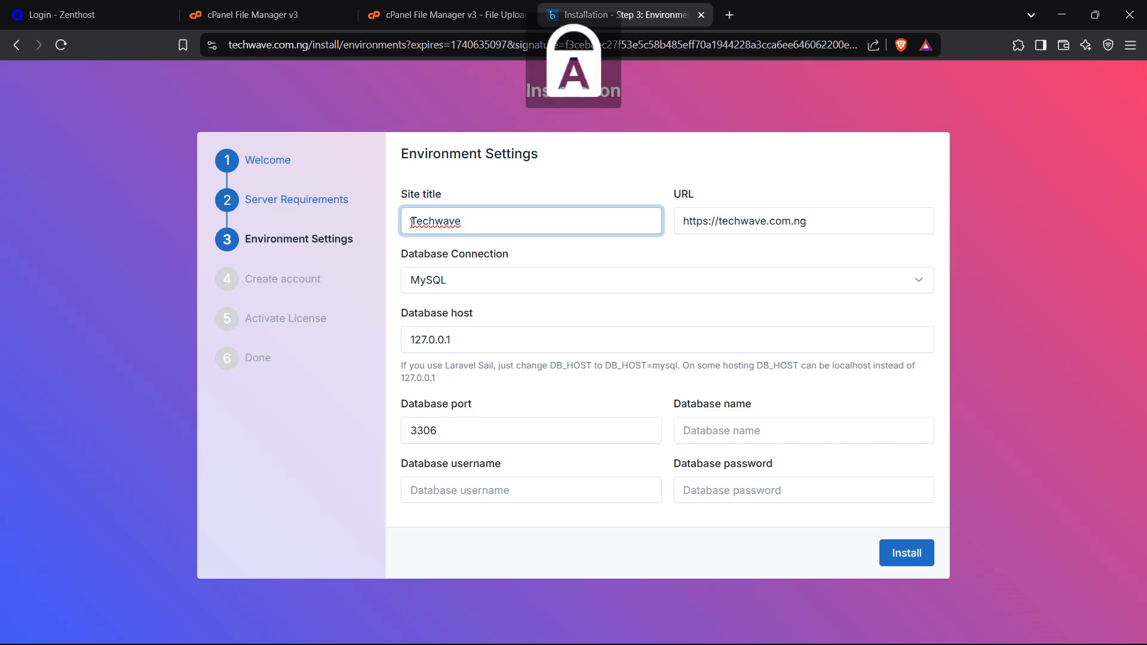
text(AG)
key(Caps_Lock)
text(ency)
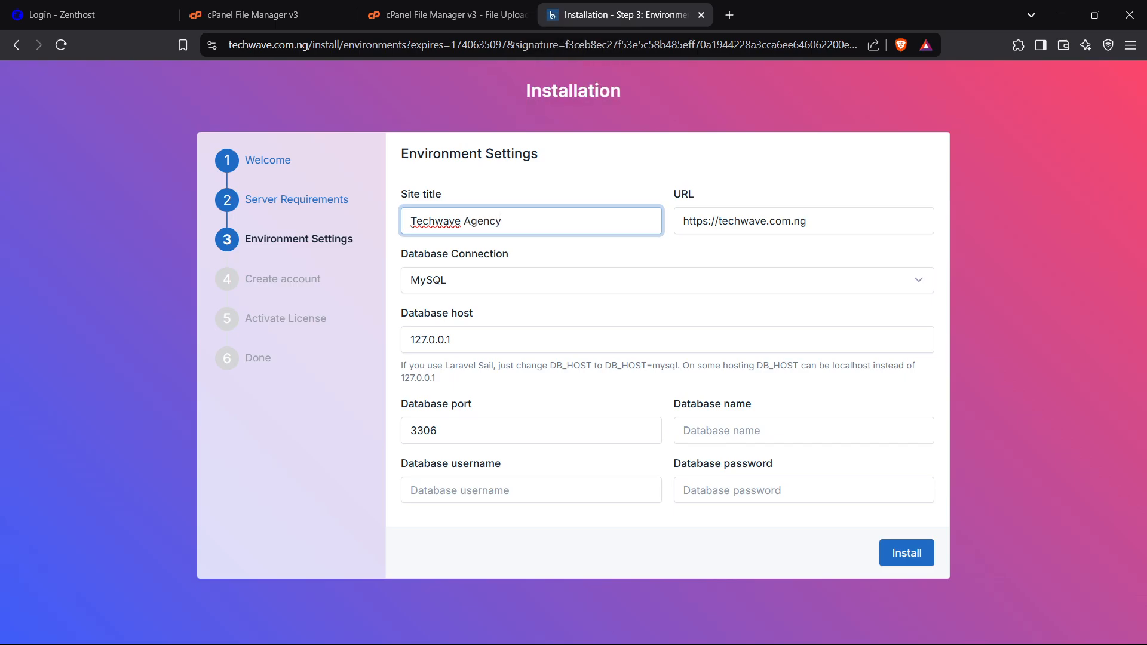
click(720, 431)
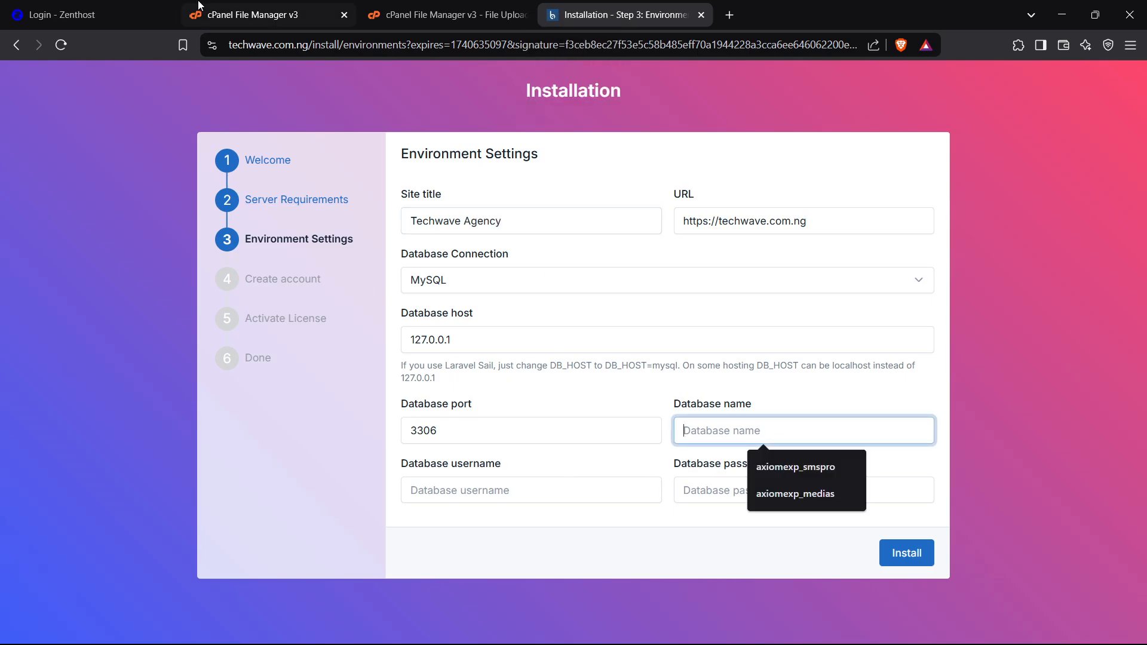
Step: Open the cPanel home in a new tab and find the database tools
click(251, 14)
right_click(33, 80)
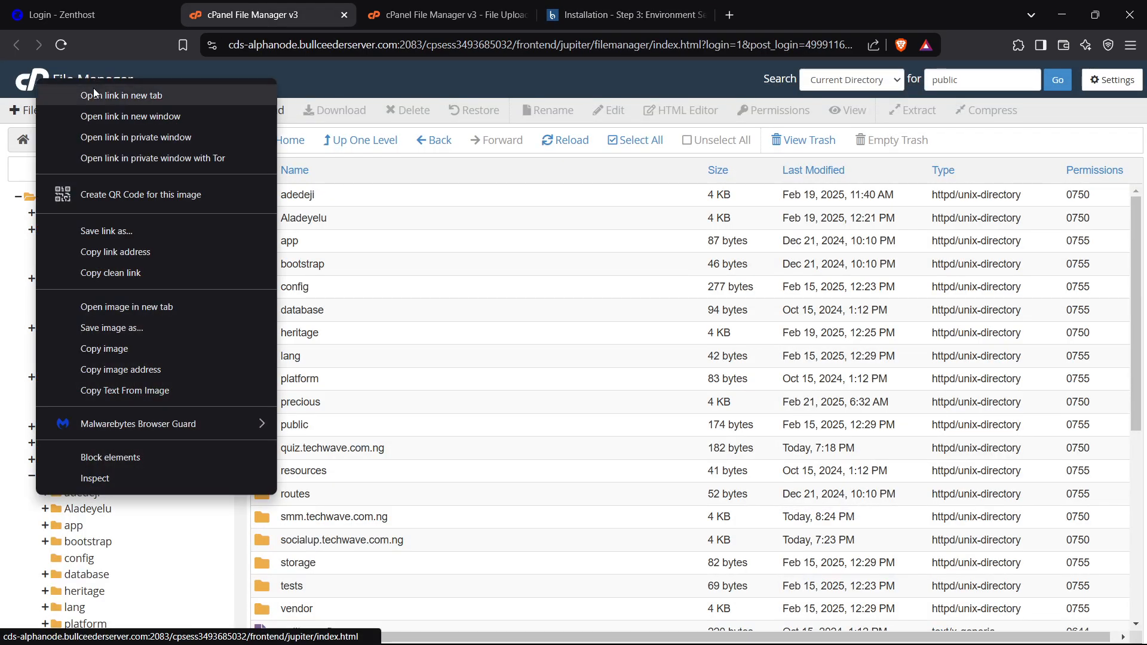
click(93, 88)
click(475, 5)
click(754, 7)
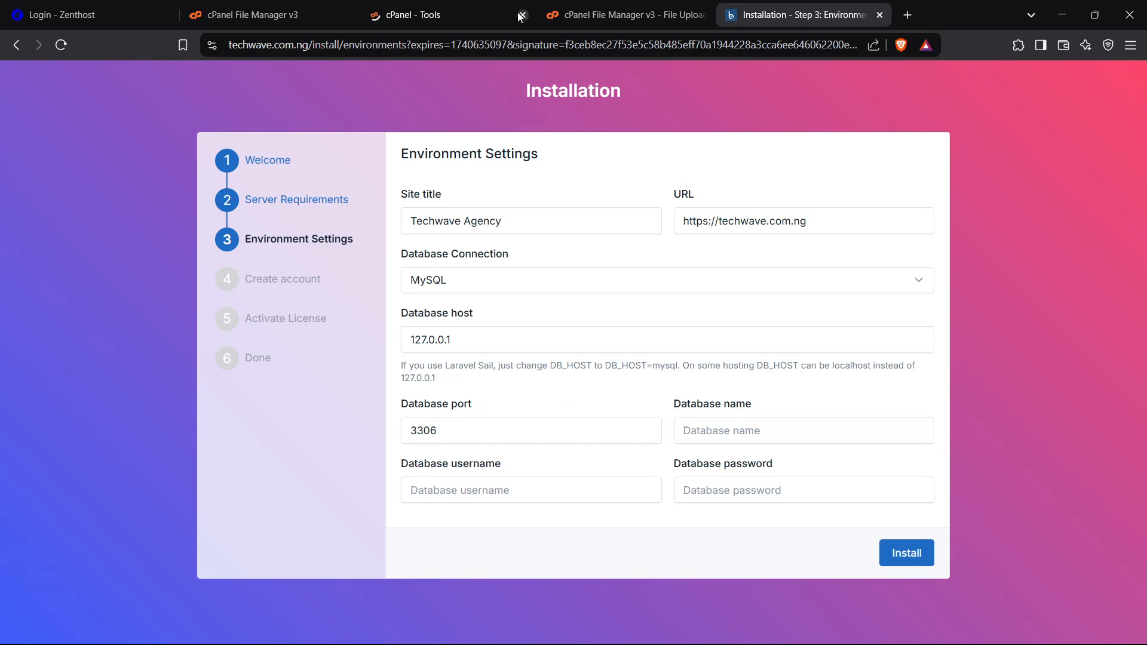
click(454, 14)
scroll(499, 468, down, 7)
scroll(479, 472, down, 10)
scroll(597, 484, up, 4)
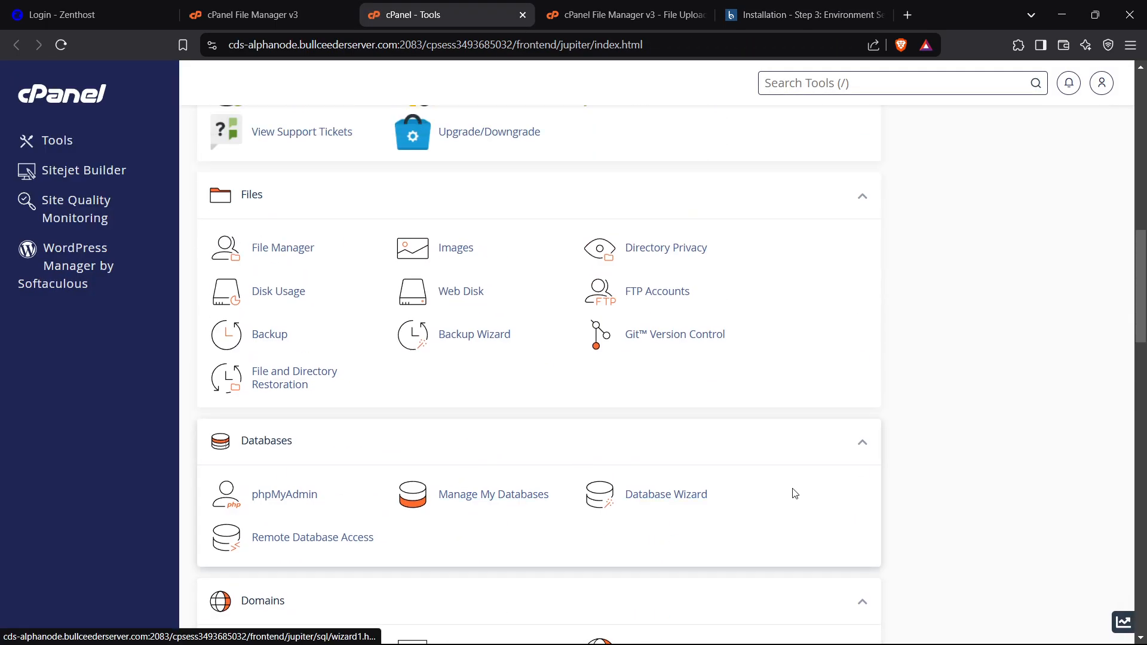
Step: In the Database Wizard, create a database named techwavebobtle, copying the name
click(692, 496)
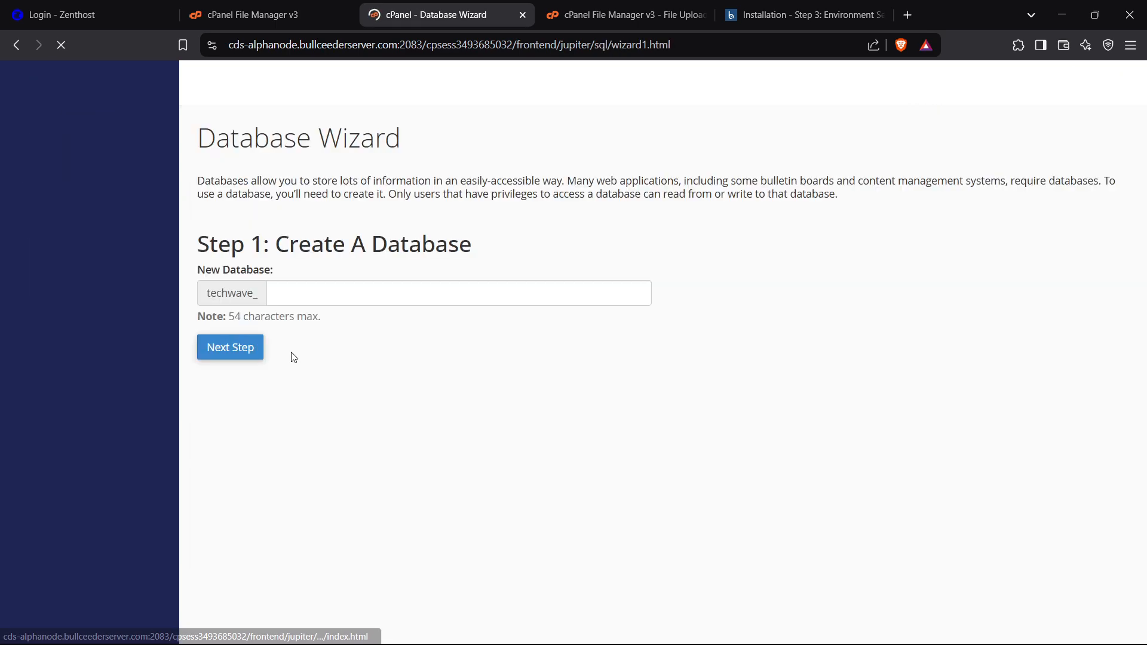
click(296, 303)
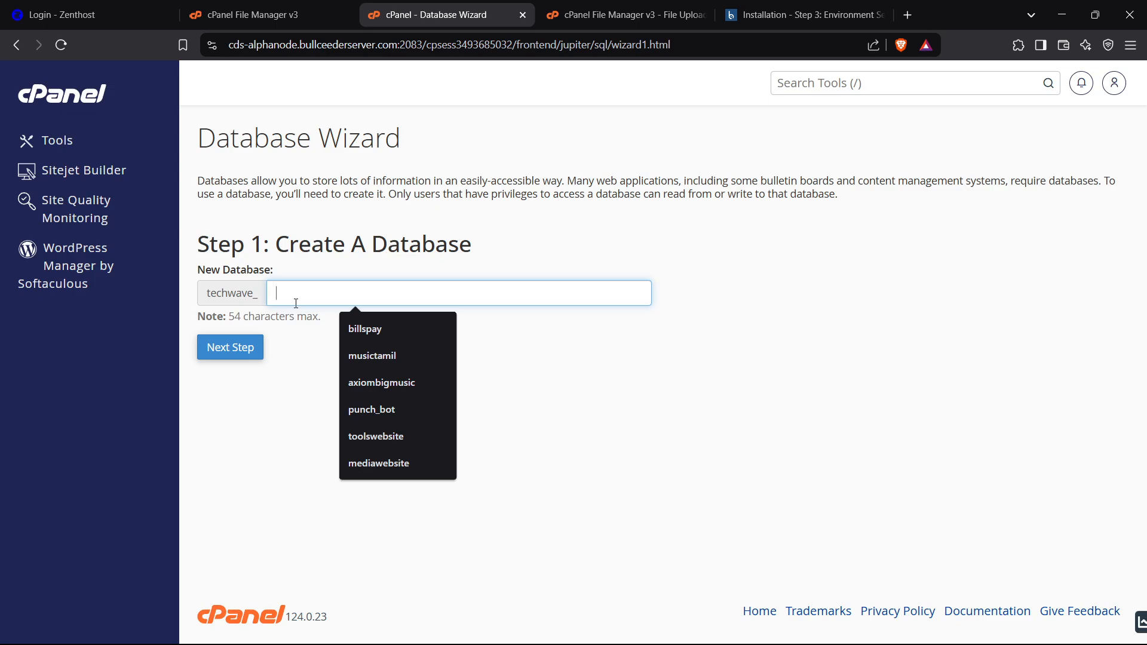
text(t)
key(BackSpace)
text(techwave)
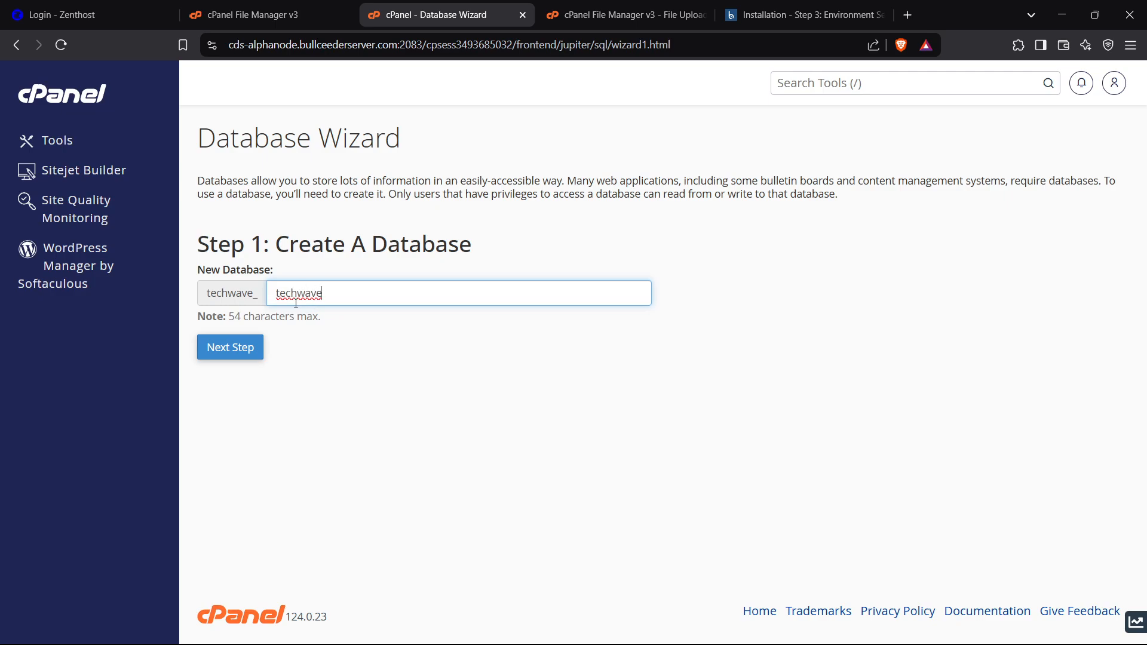
text(bobtle)
key(ctrl+a)
key(ctrl+c)
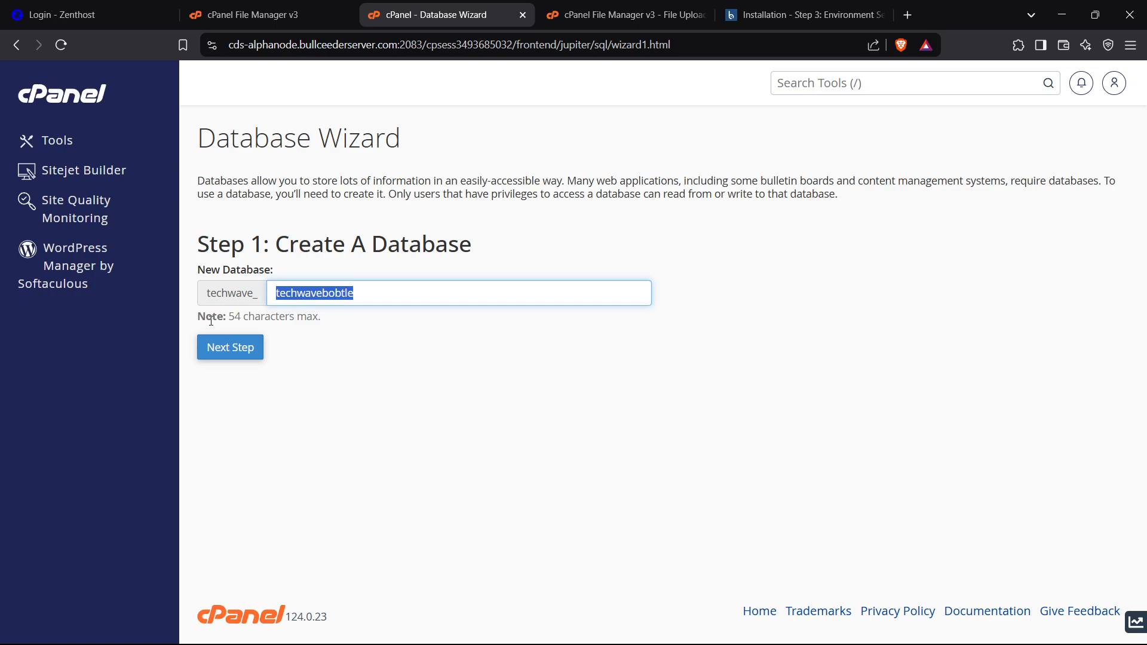
click(222, 348)
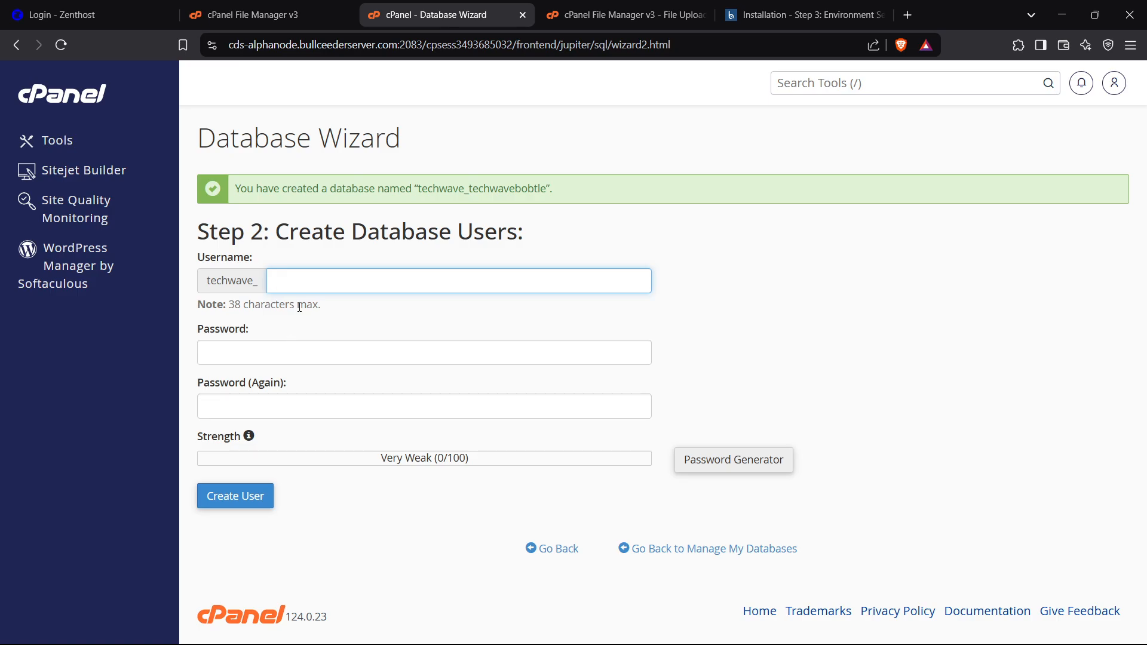
Step: Create database user techwavebobtle with a password entered and confirmed
key(ctrl+v)
click(238, 343)
key(Caps_Lock)
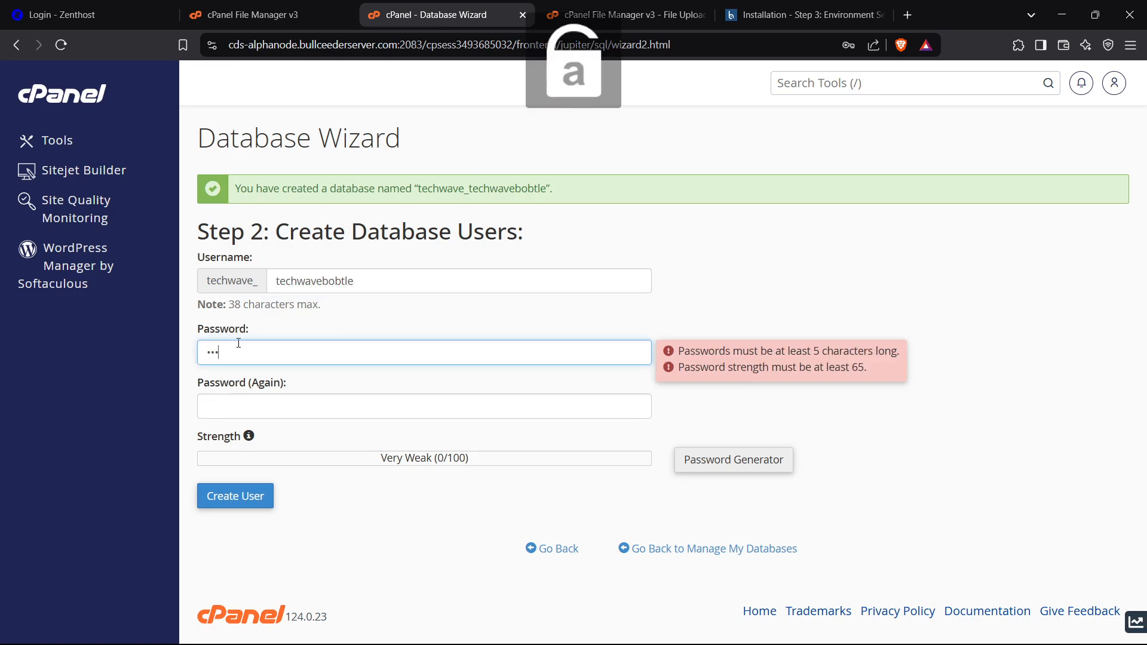
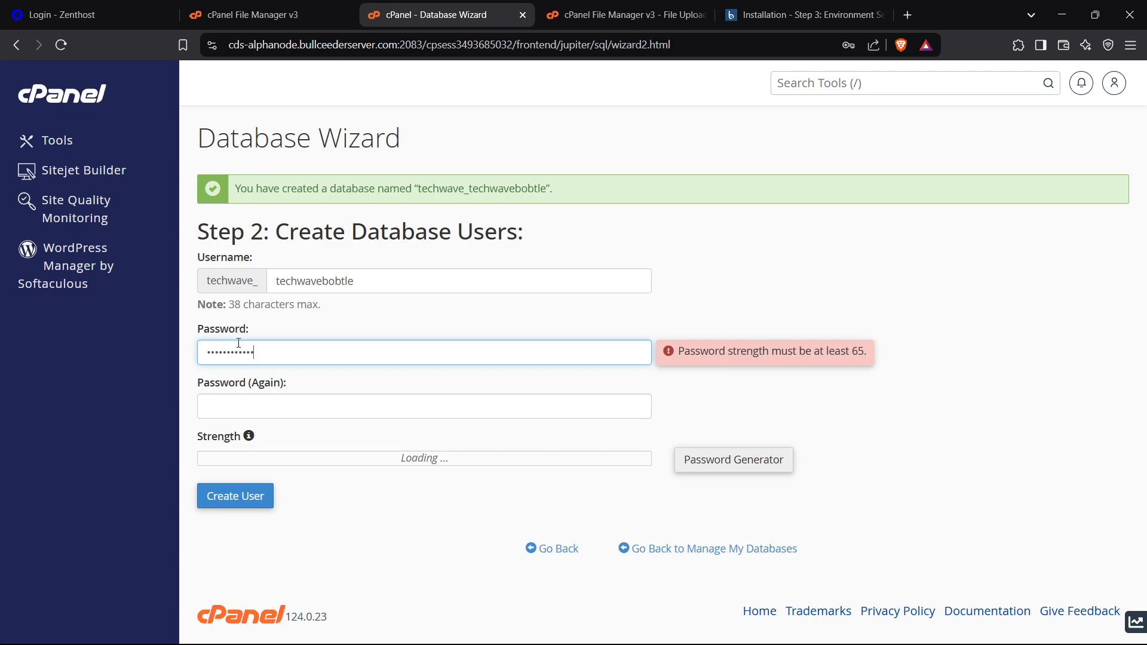
click(282, 411)
key(Caps_Lock)
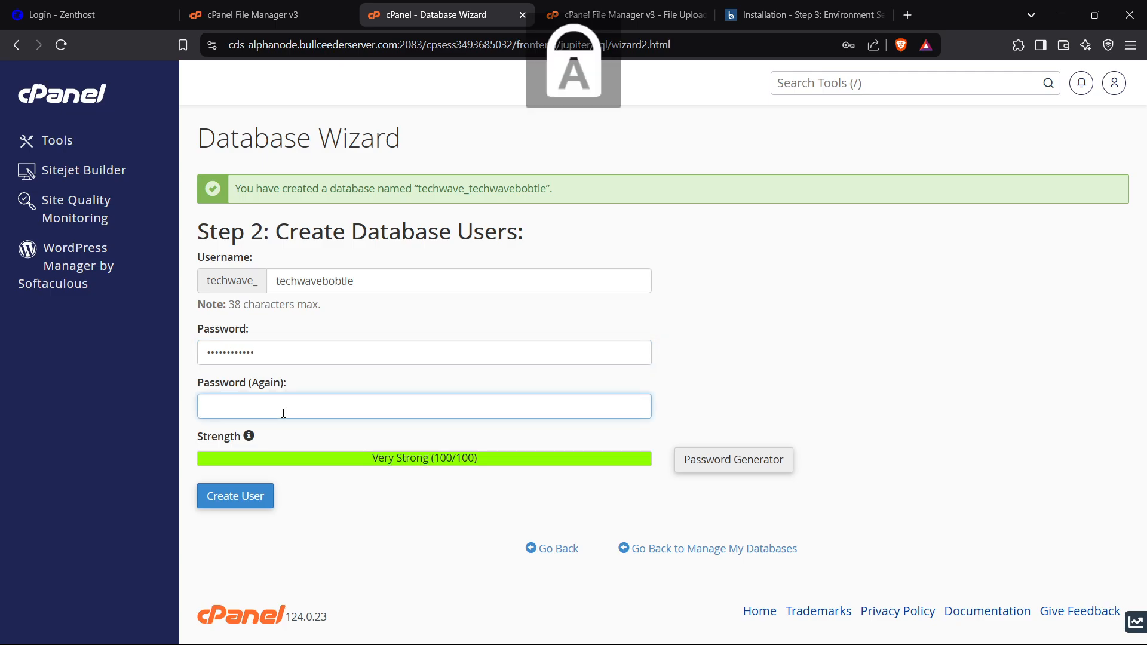
key(Caps_Lock)
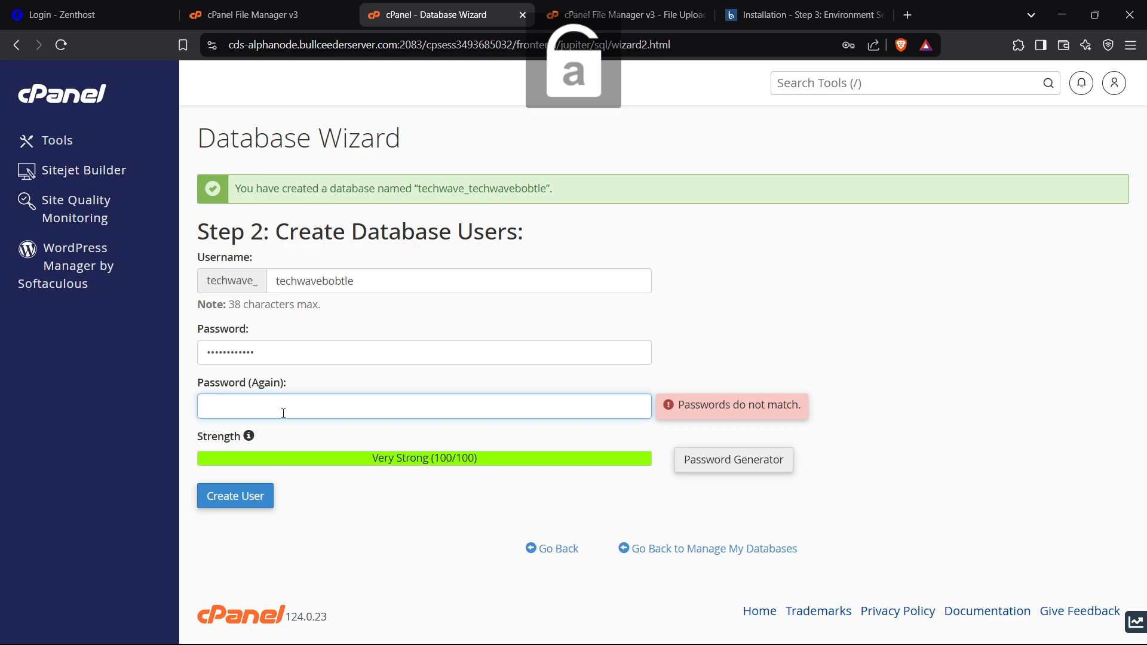
key(Caps_Lock)
key(Caps_Lock)
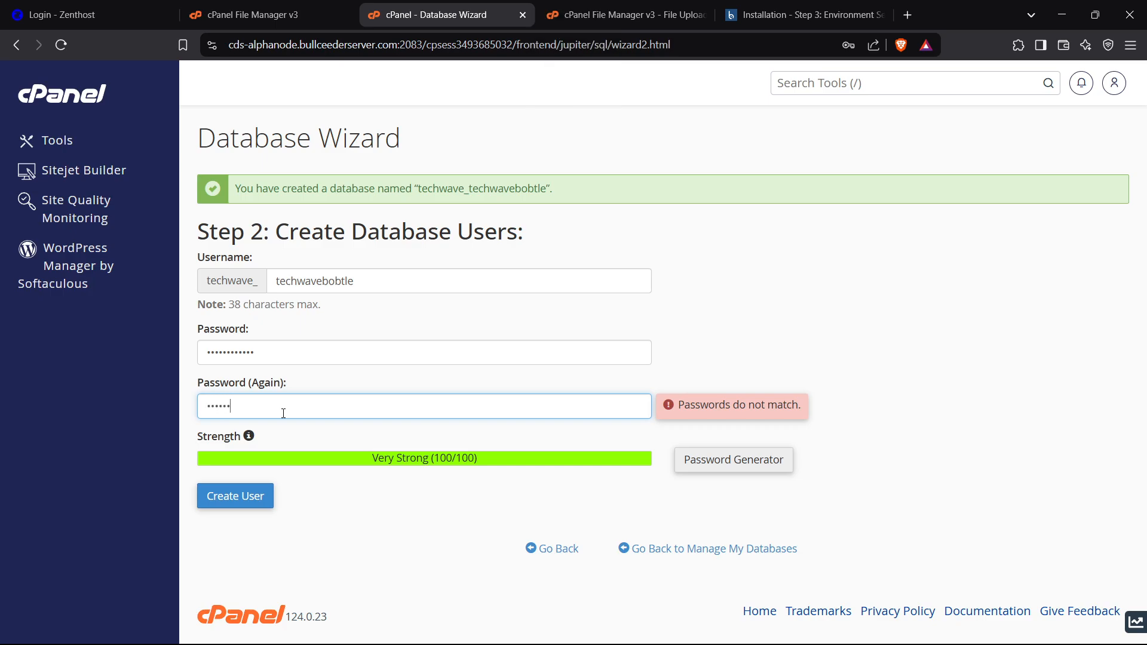
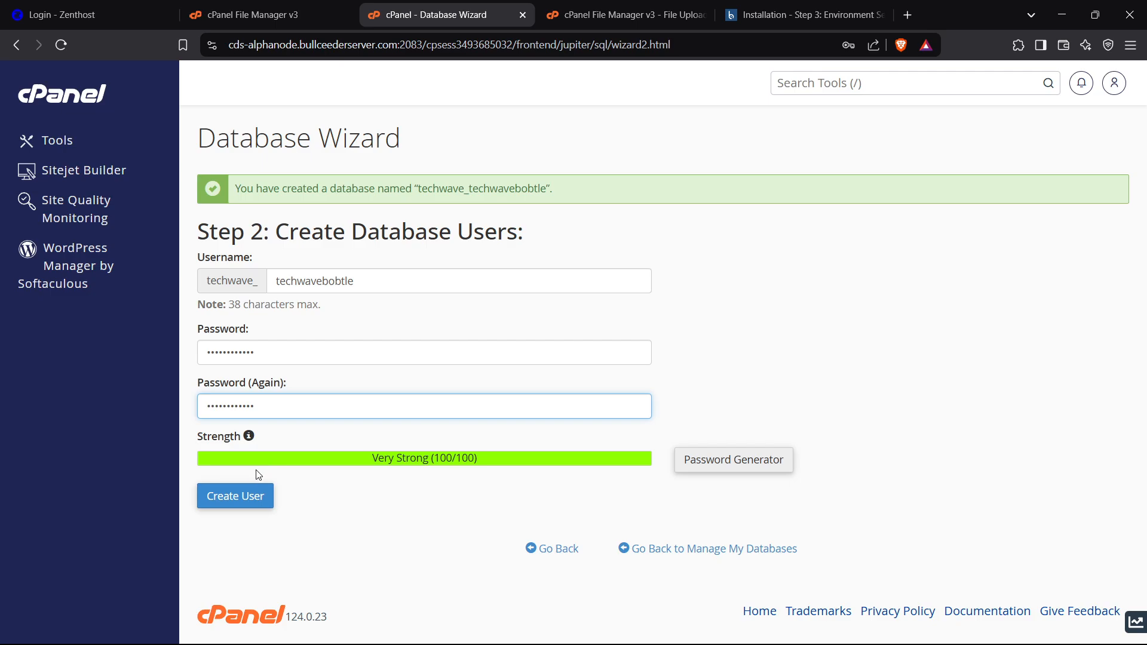
click(255, 494)
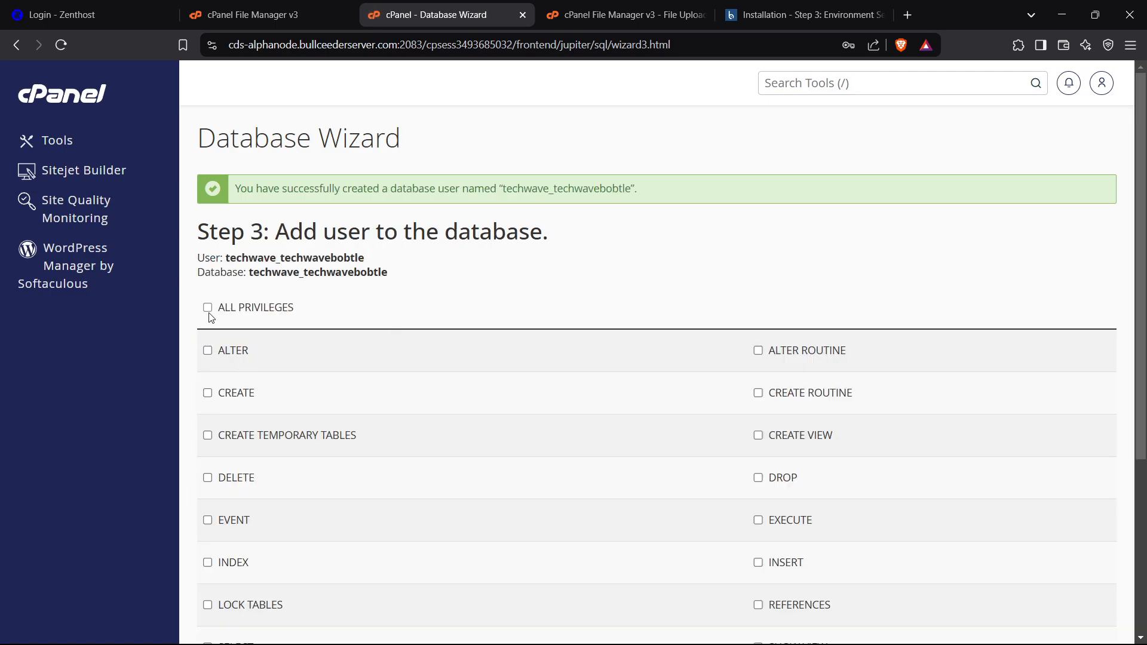
Step: Grant the user ALL PRIVILEGES on techwave_techwavebobtle and copy the user name from the banner
click(208, 306)
scroll(301, 352, down, 4)
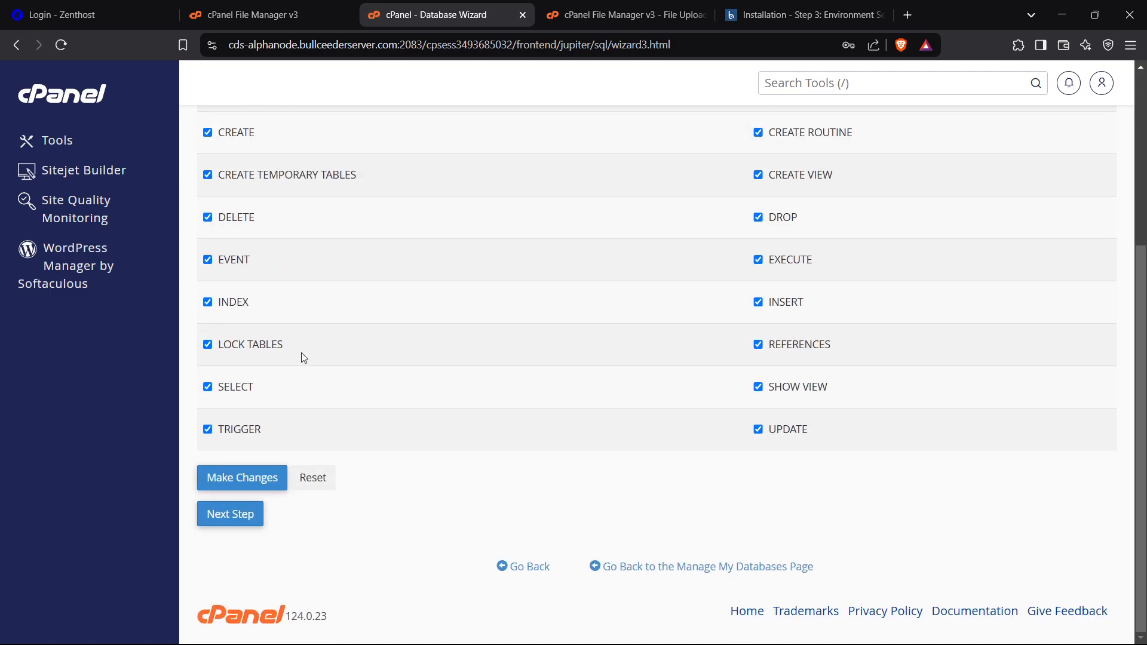
click(253, 486)
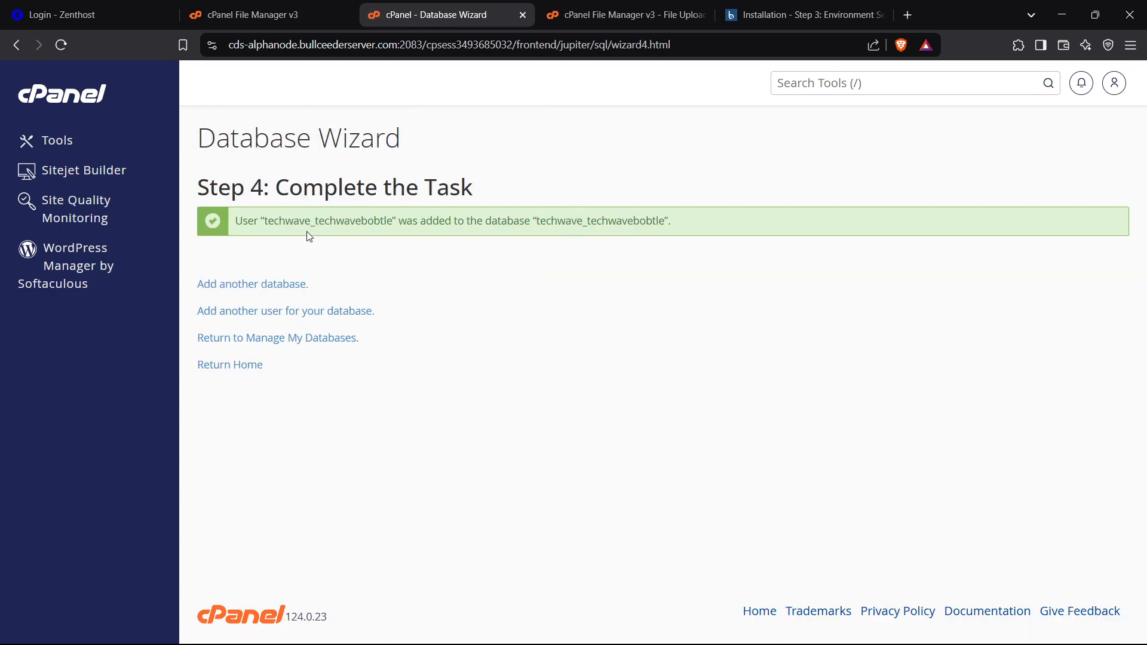
drag(264, 221, 394, 224)
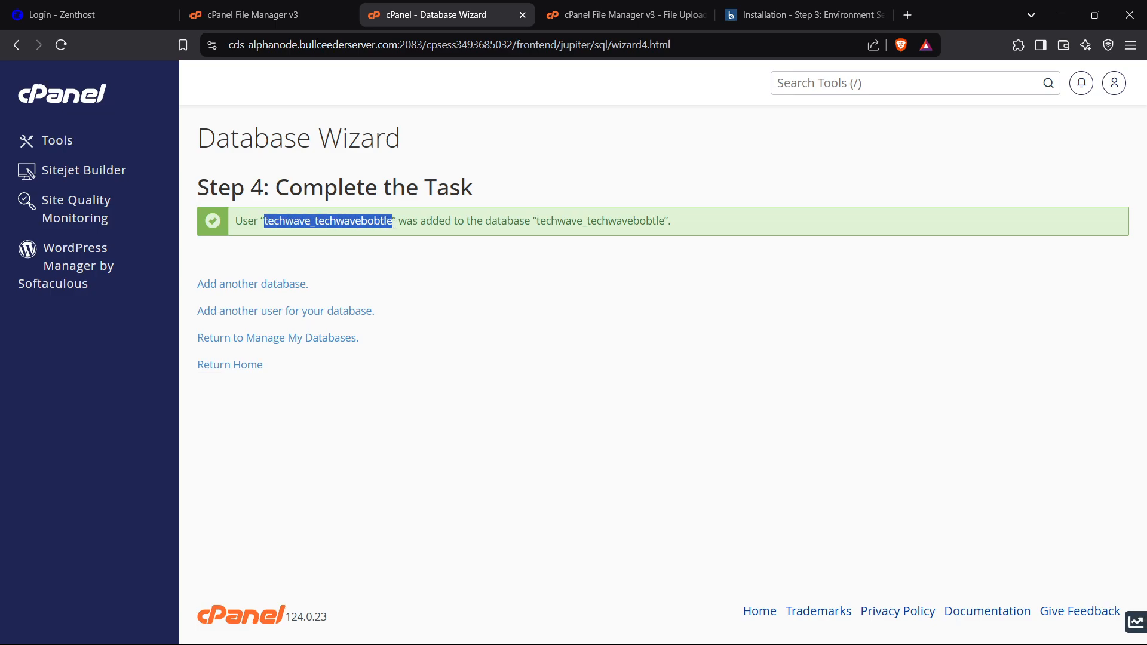
right_click(394, 224)
click(432, 235)
click(795, 14)
Step: Enter techwave_techwavebobtle as database username and name, add the database password, and install
click(518, 487)
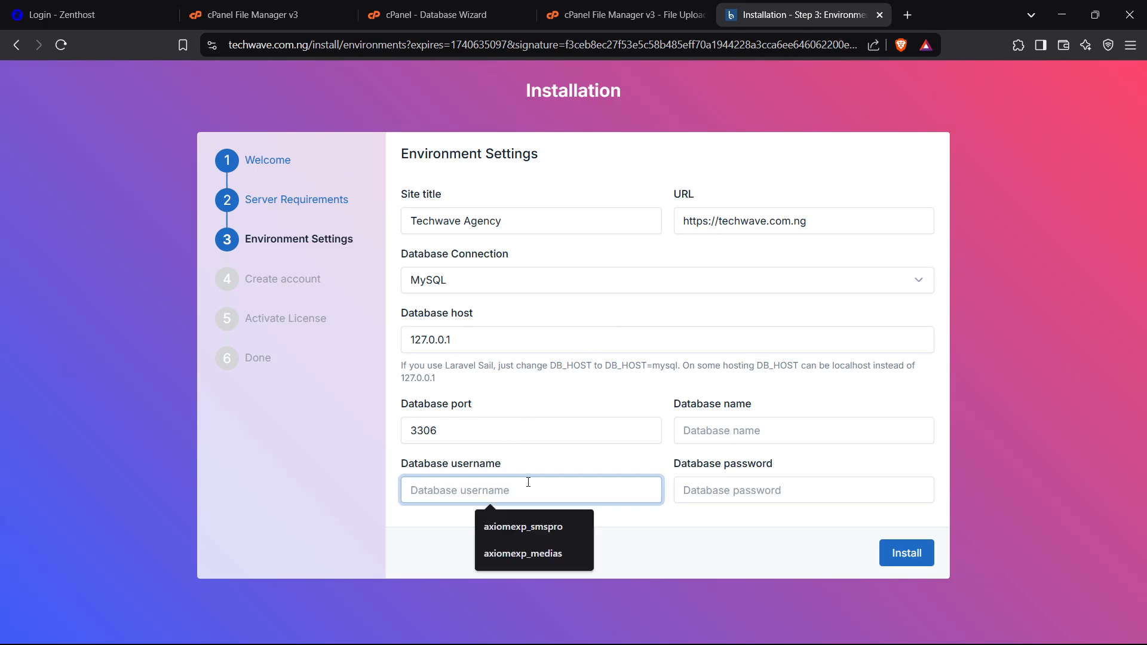
key(ctrl+v)
click(761, 431)
key(ctrl+v)
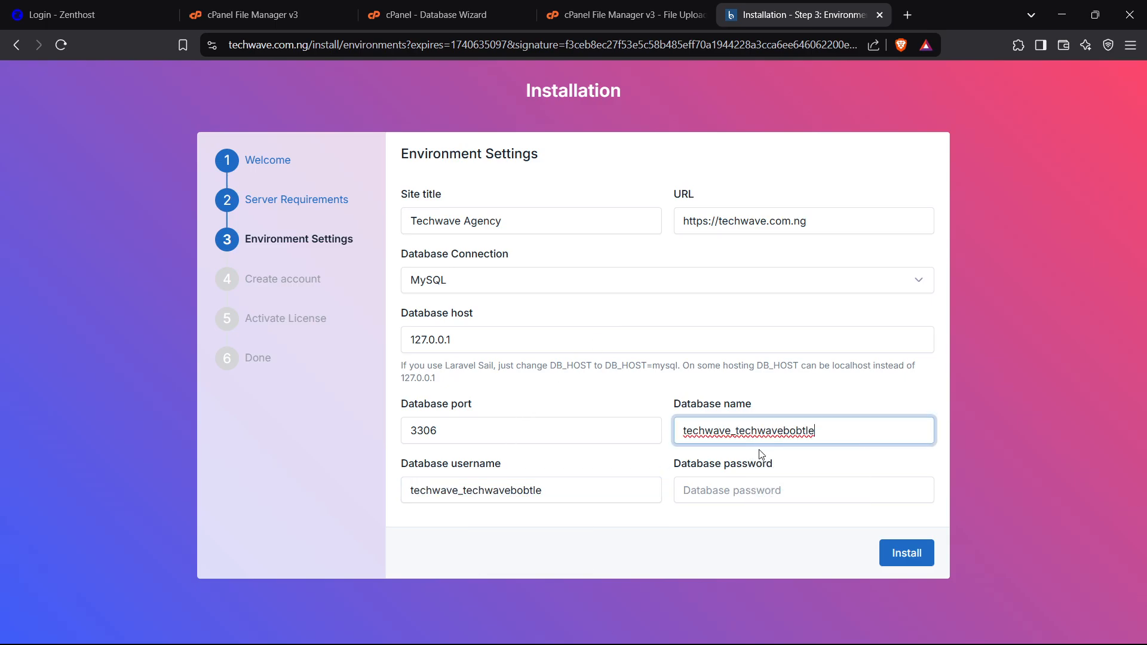
click(740, 482)
key(Caps_Lock)
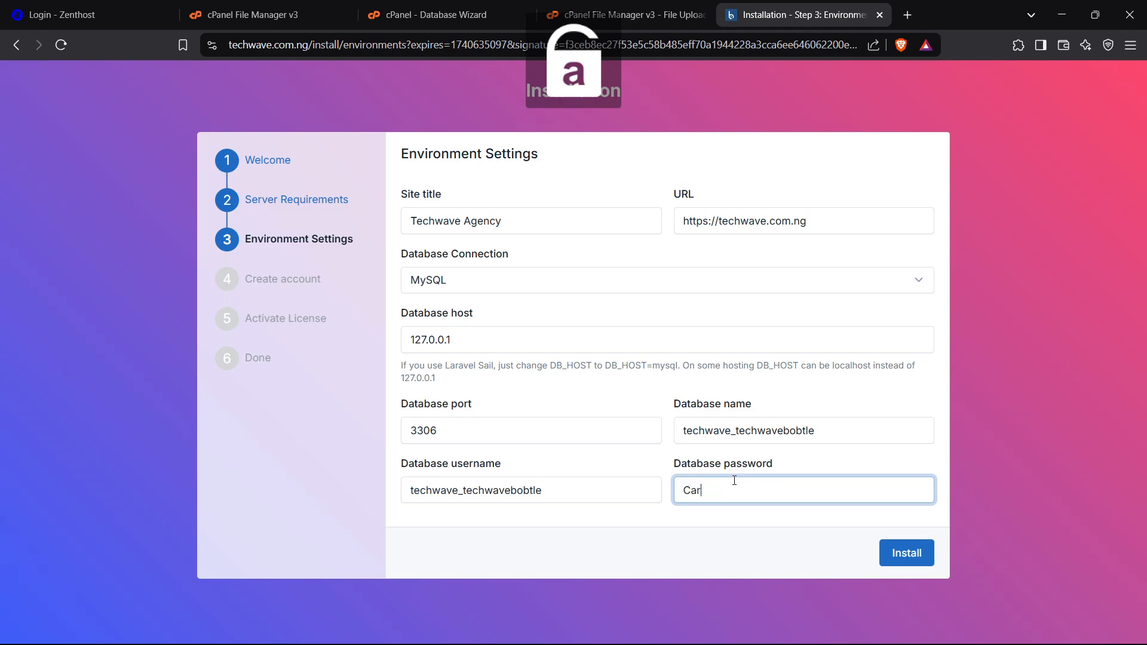
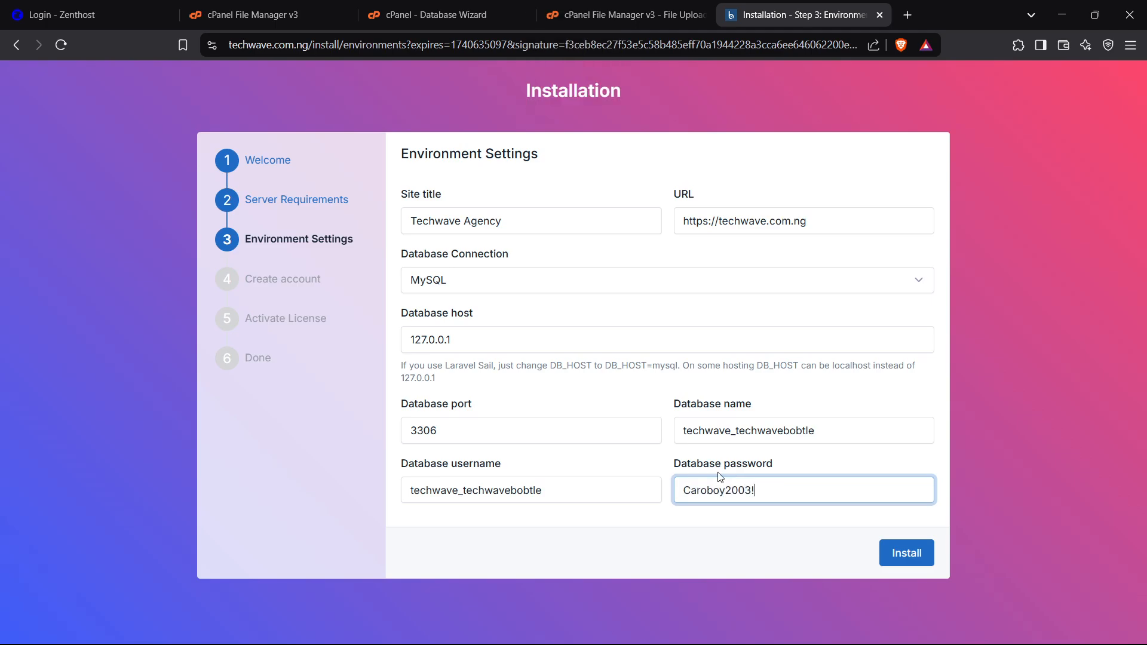
click(912, 556)
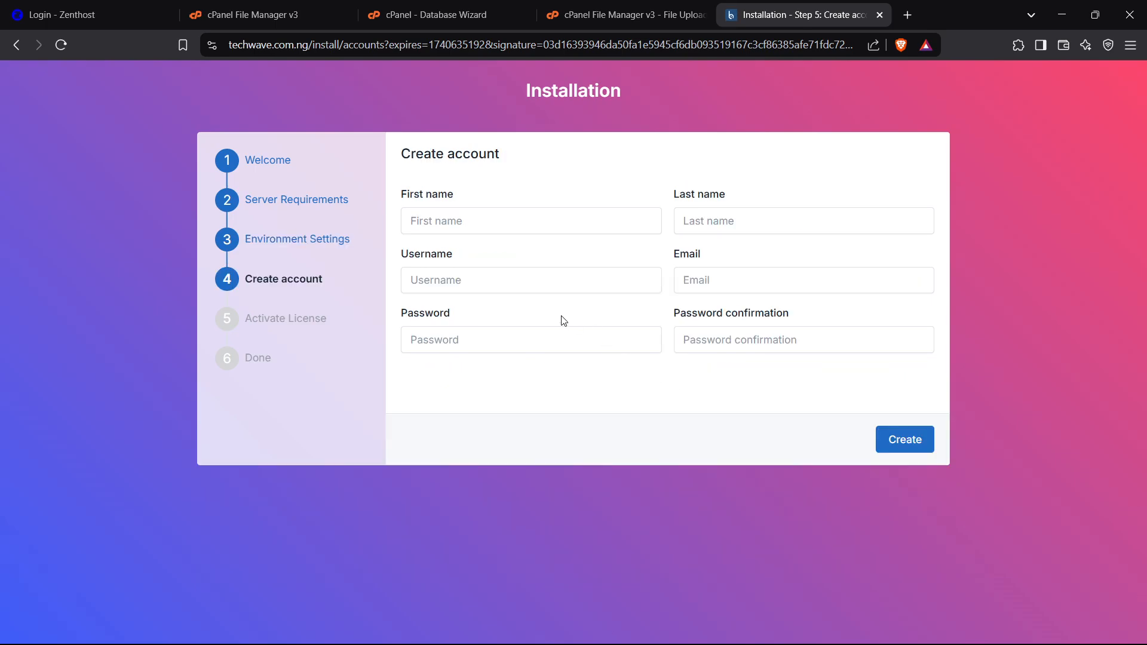
Step: Enter the administrator's first name, last name, username and e-mail address
click(512, 220)
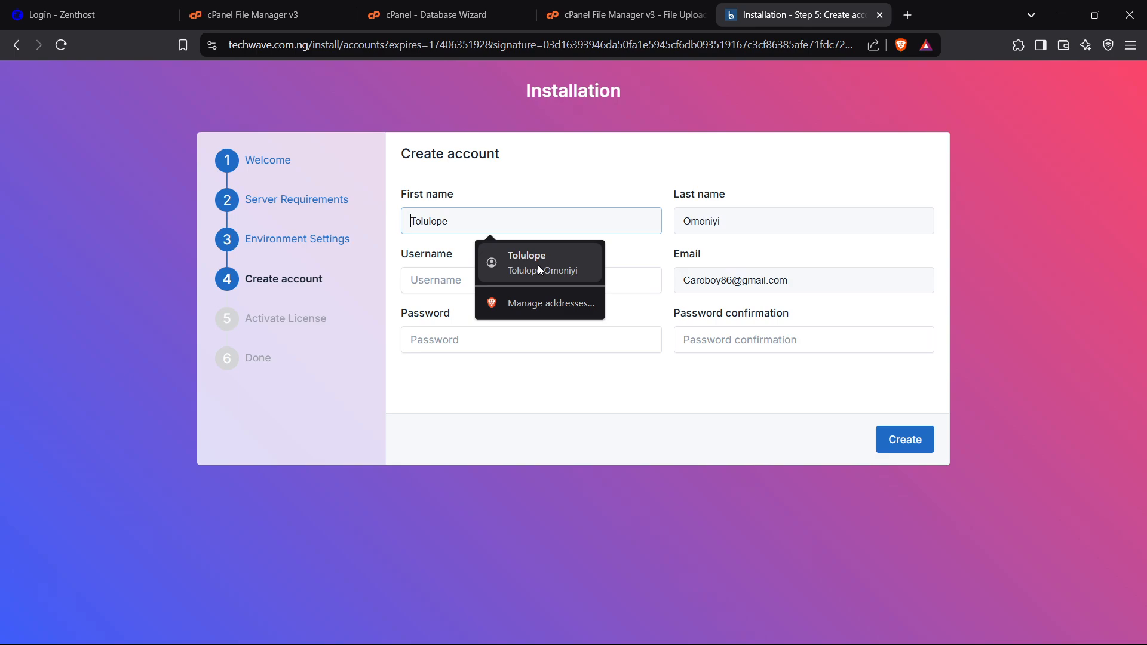
click(538, 264)
key(Tab)
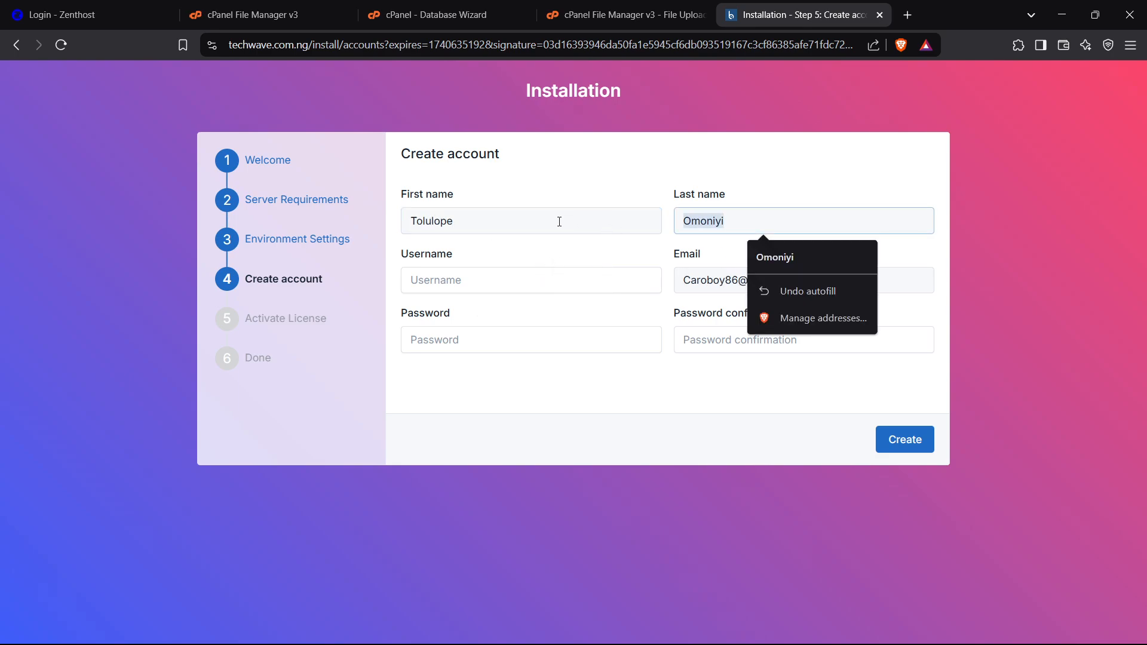
click(762, 290)
click(561, 224)
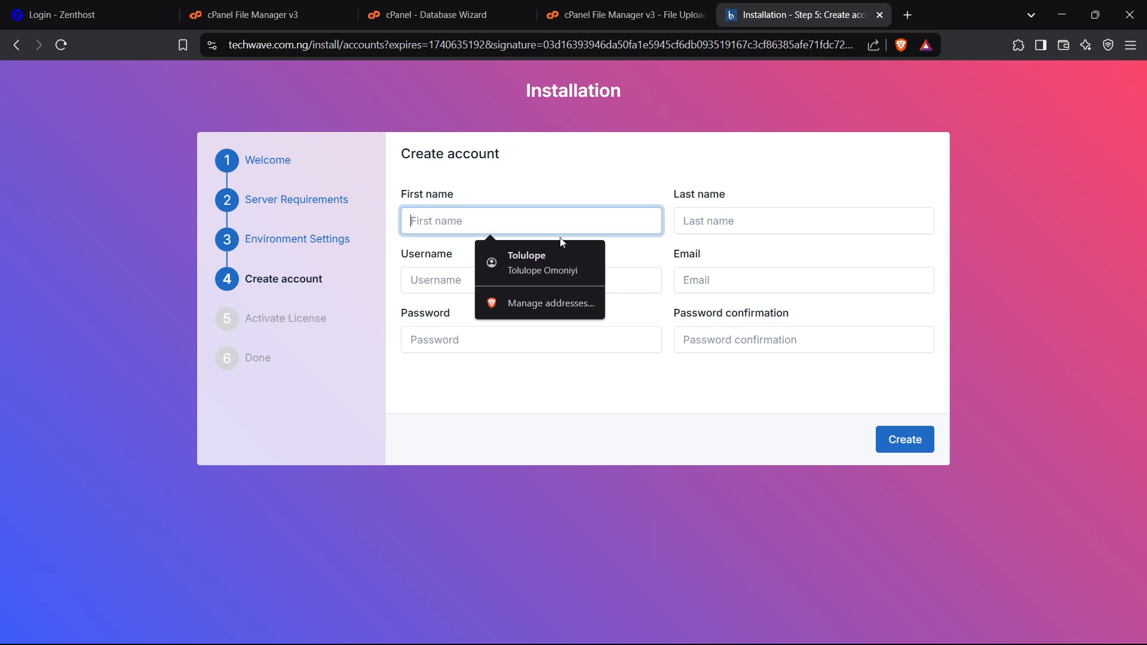
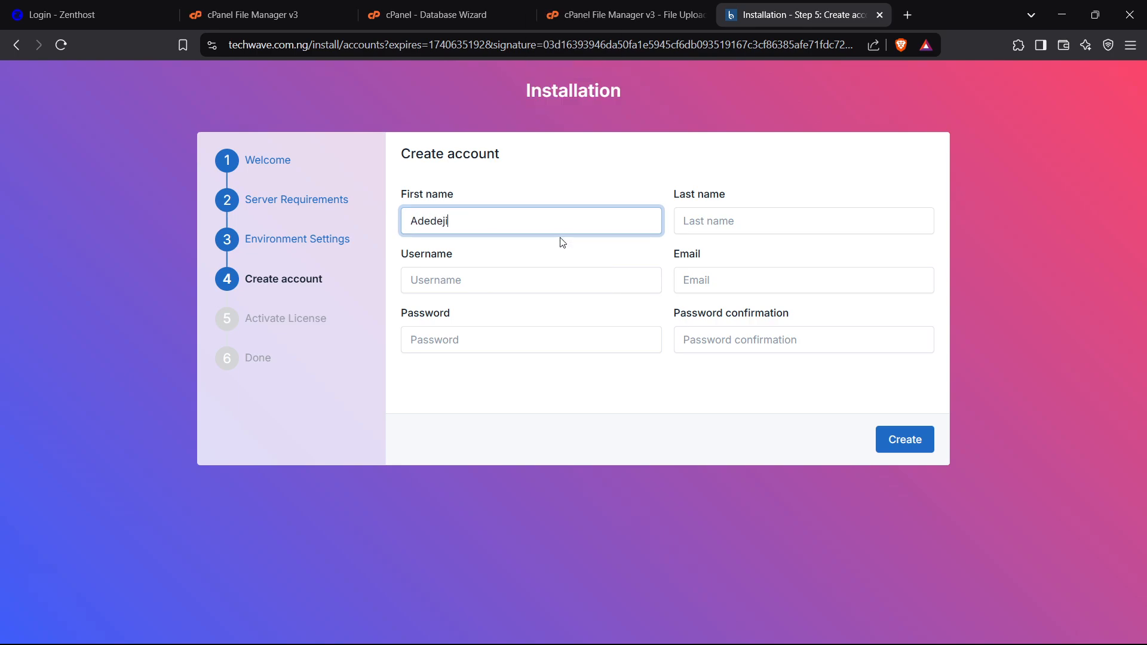
click(710, 227)
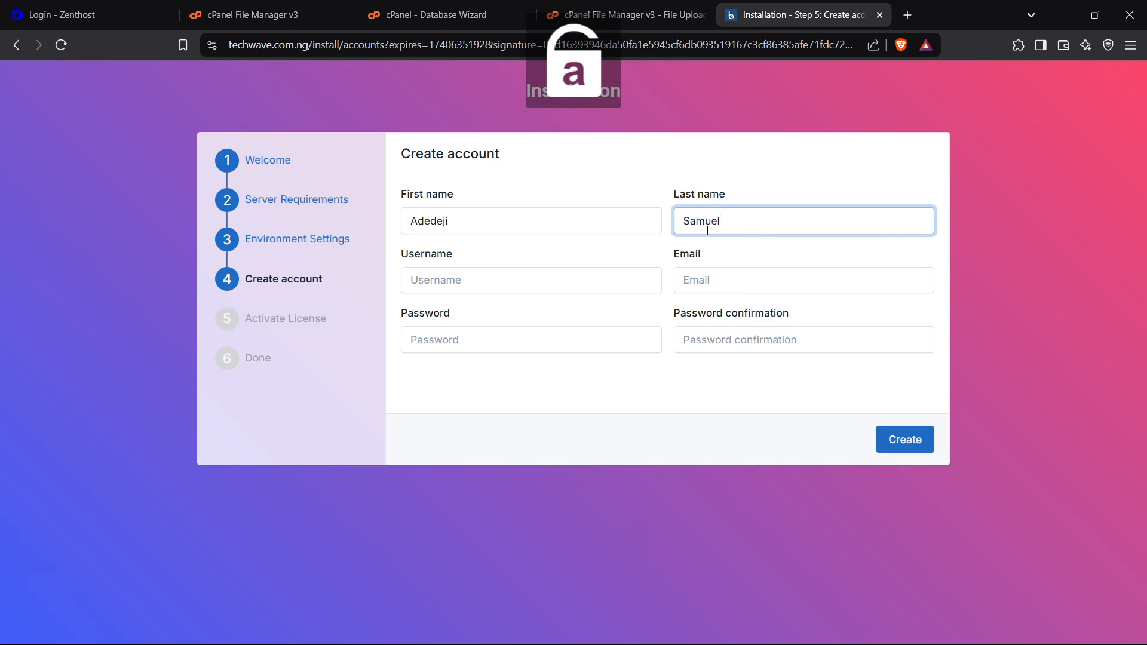
click(566, 278)
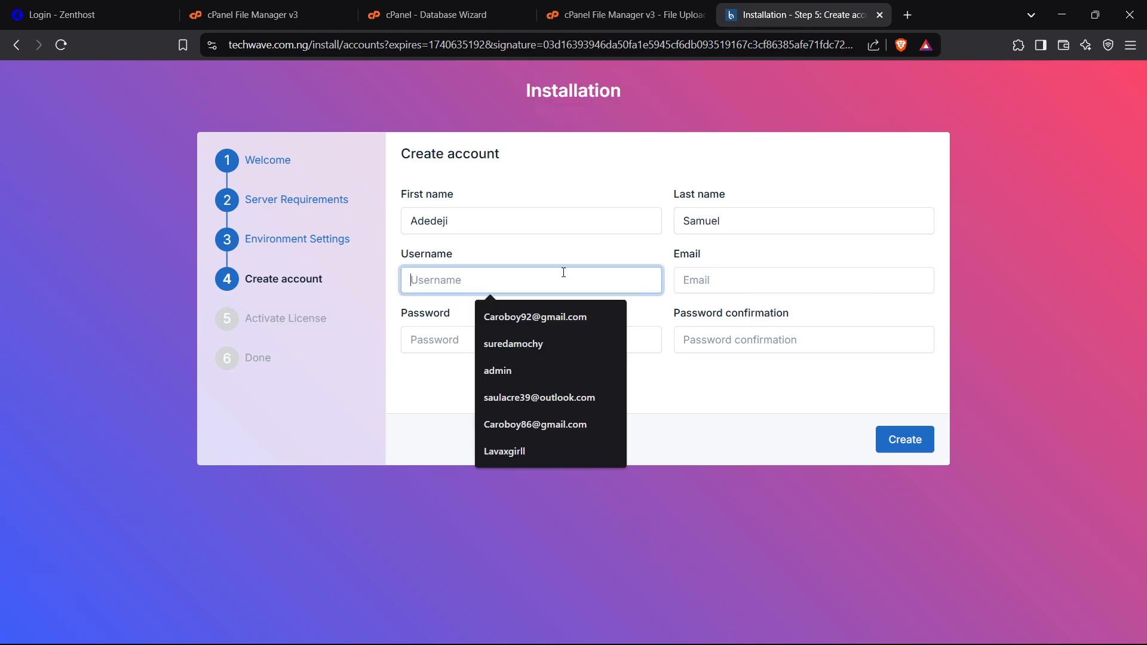
click(526, 318)
drag(527, 280, 461, 279)
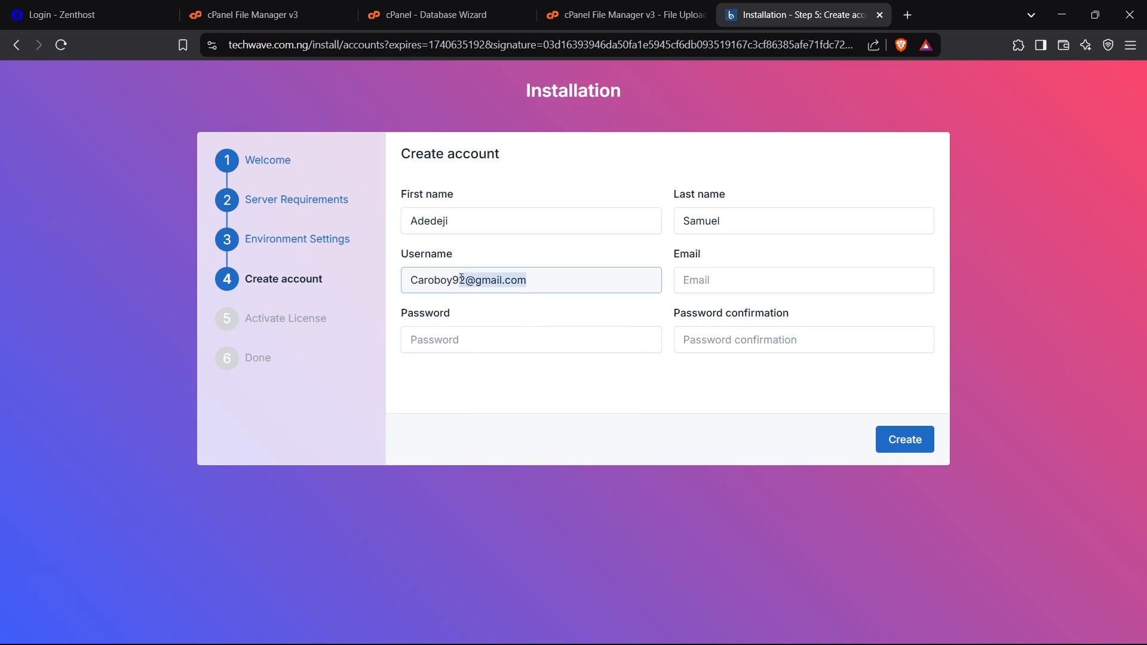
key(BackSpace)
key(BackSpace)
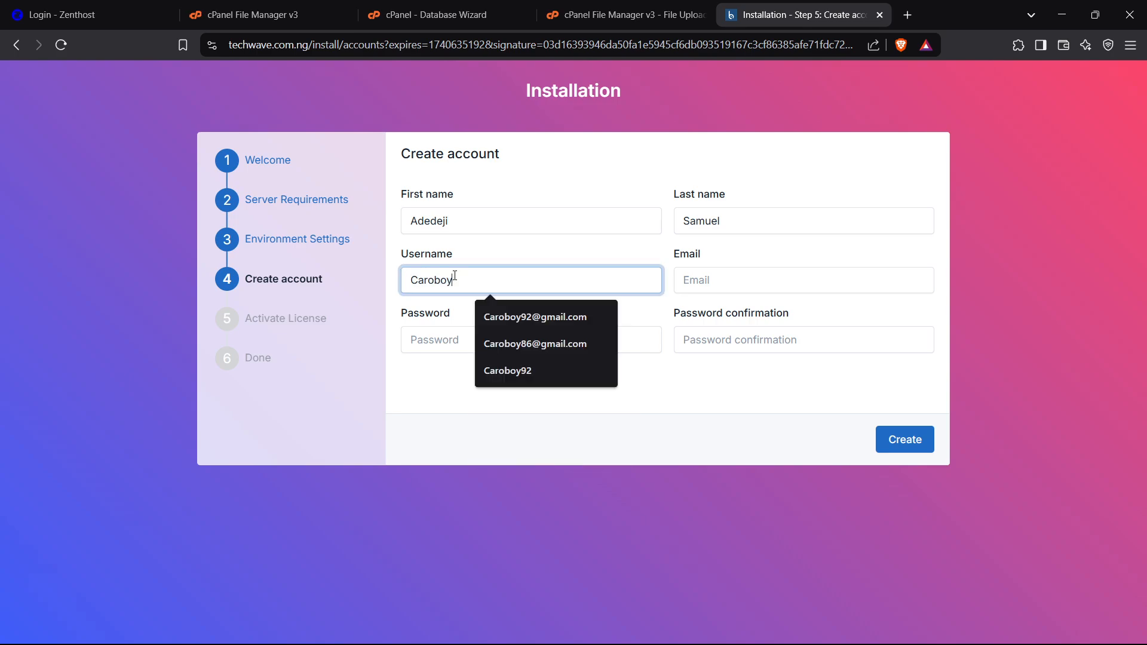
click(696, 278)
click(812, 309)
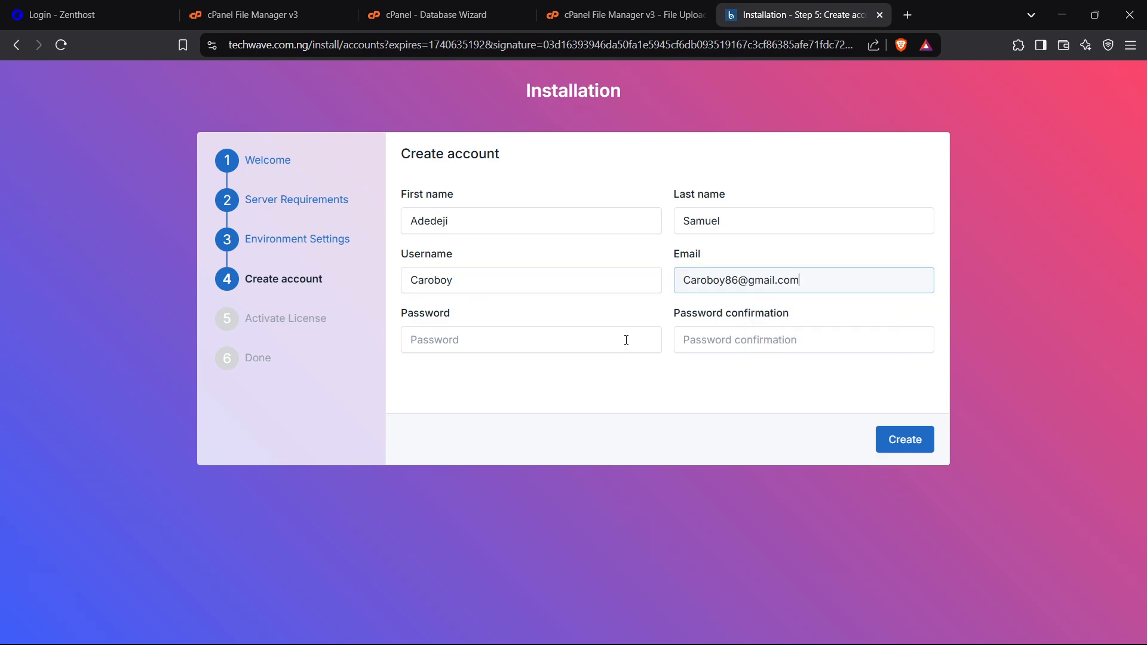
Step: Set and confirm the admin password, then create the account
click(538, 343)
text(a)
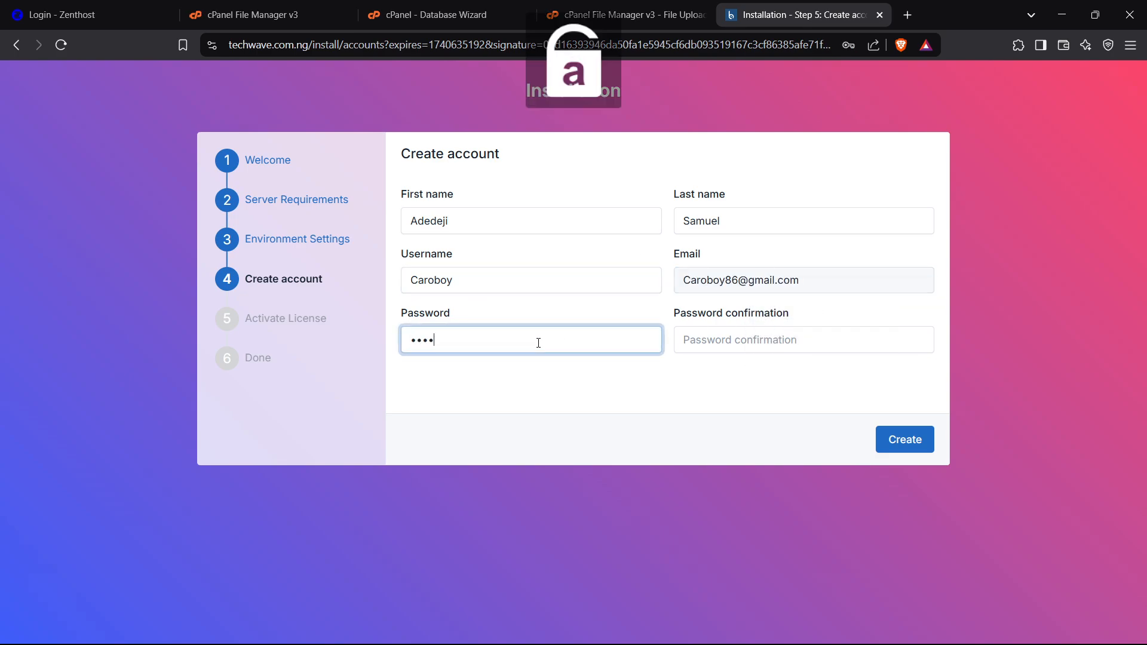
key(BackSpace)
key(BackSpace)
key(BackSpace)
key(Caps_Lock)
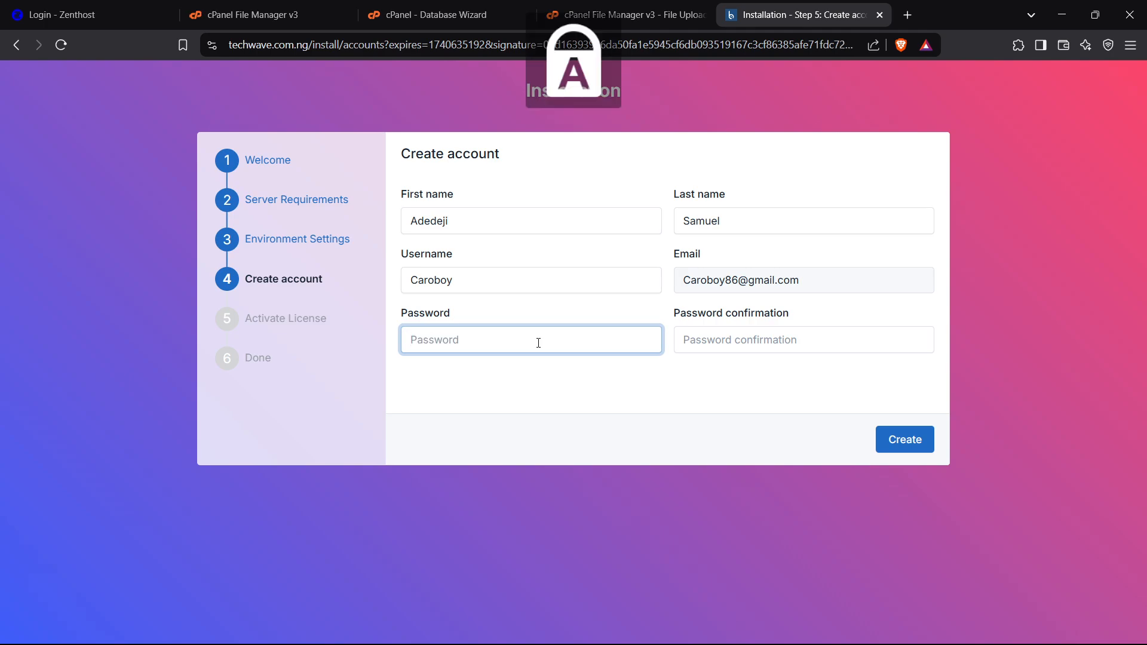
text(•)
key(Caps_Lock)
text(••••••••)
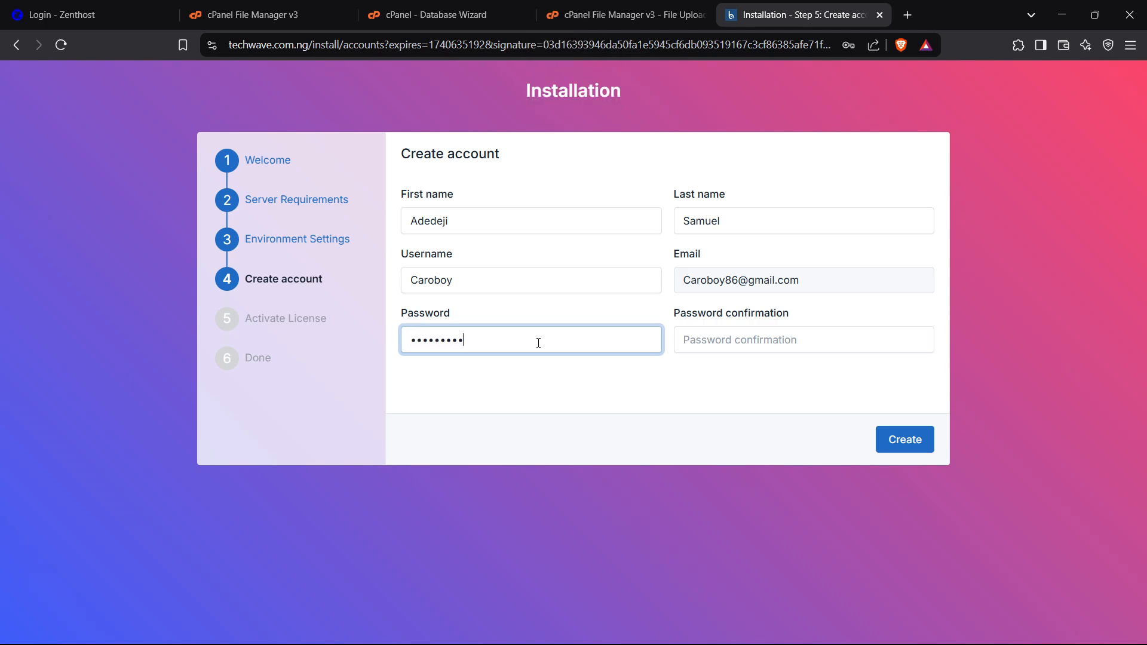
click(698, 339)
key(Caps_Lock)
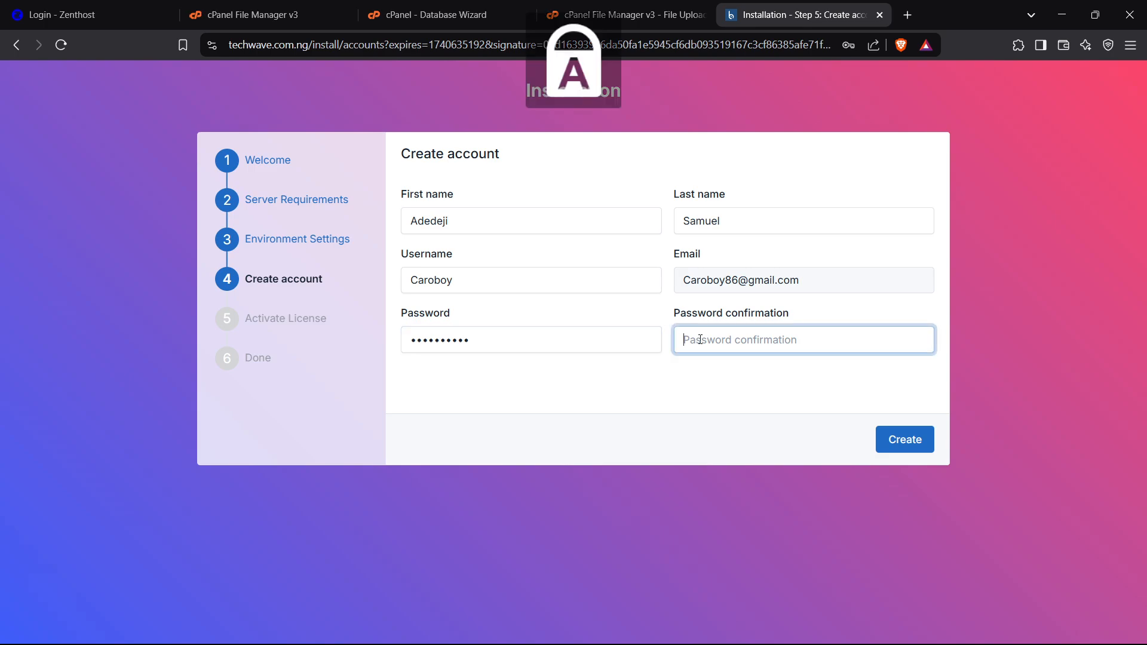
text(•)
key(Caps_Lock)
text(••••••••)
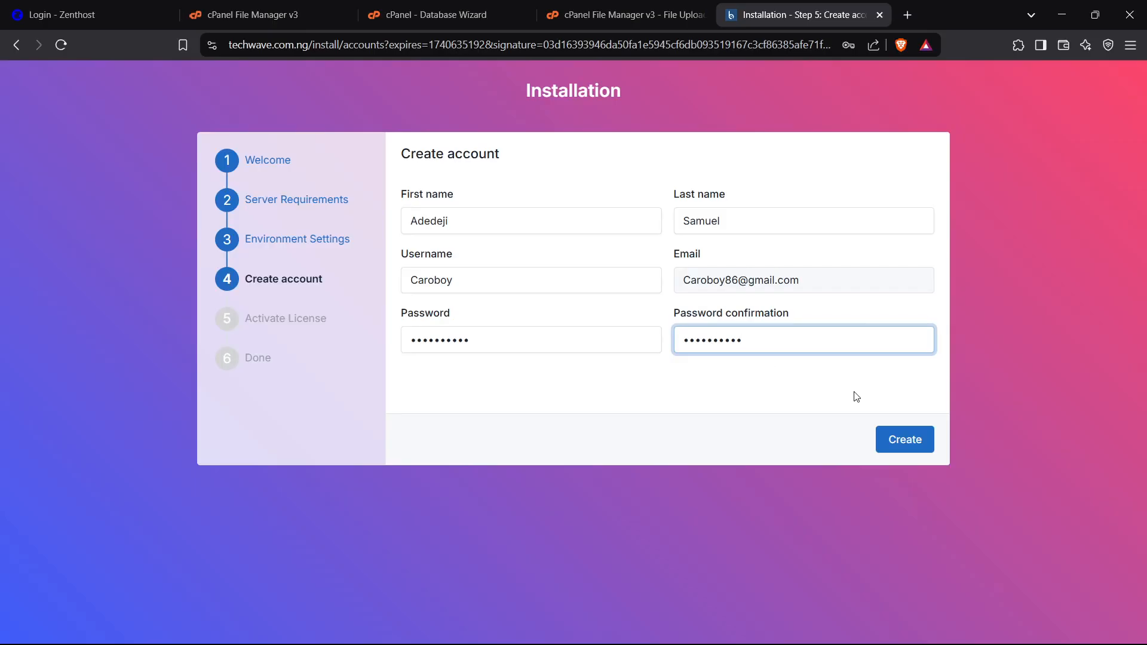
click(924, 439)
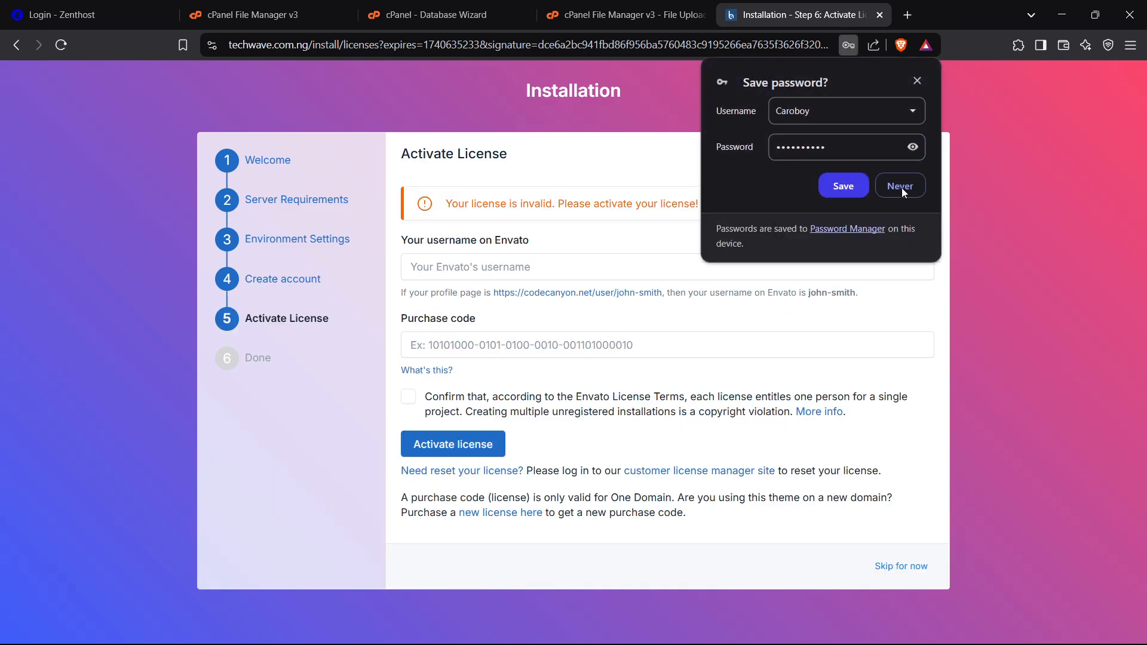
Step: Decline saving the password, enter the Envato username and purchase code, and confirm the license terms
click(899, 186)
click(548, 269)
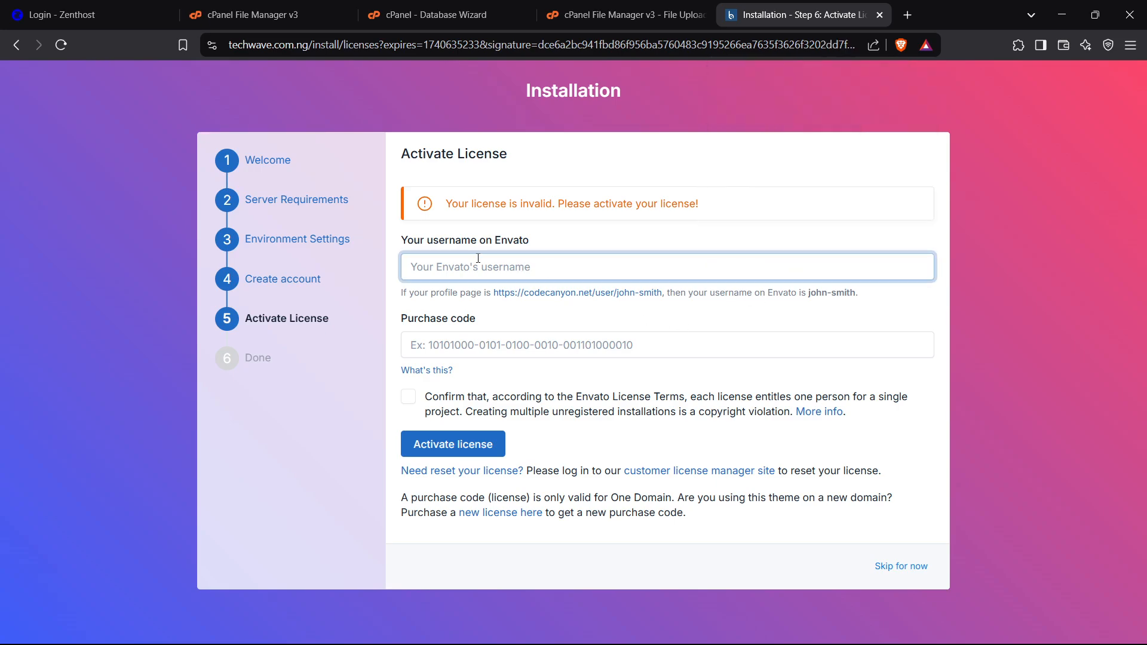
text(n)
key(BackSpace)
text(desoniu)
click(493, 337)
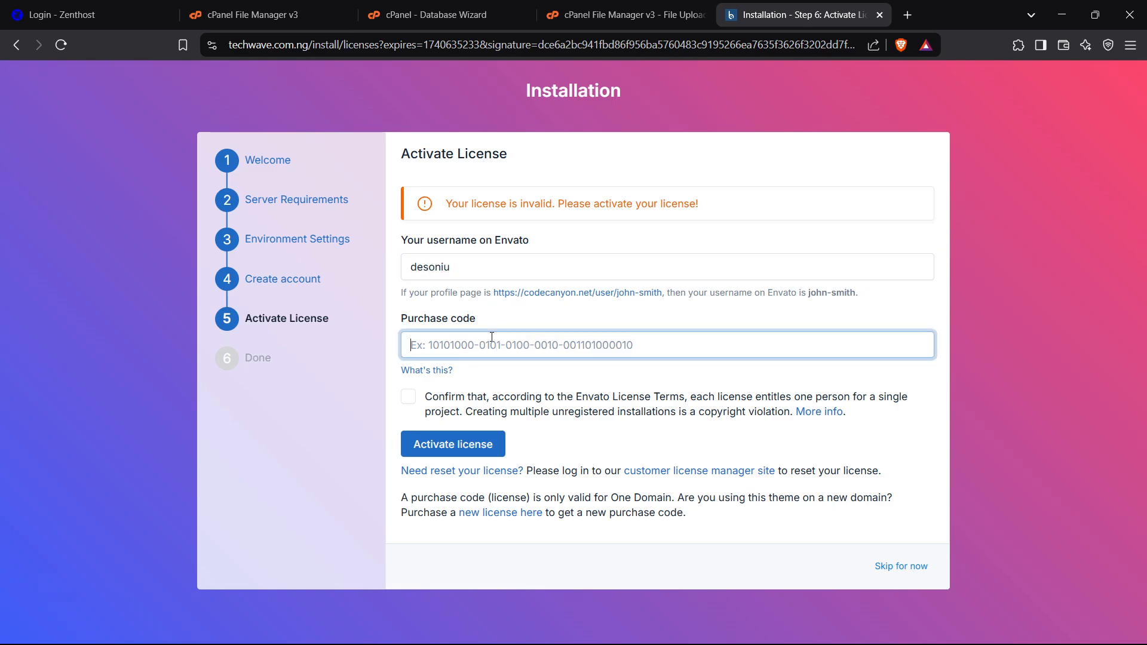
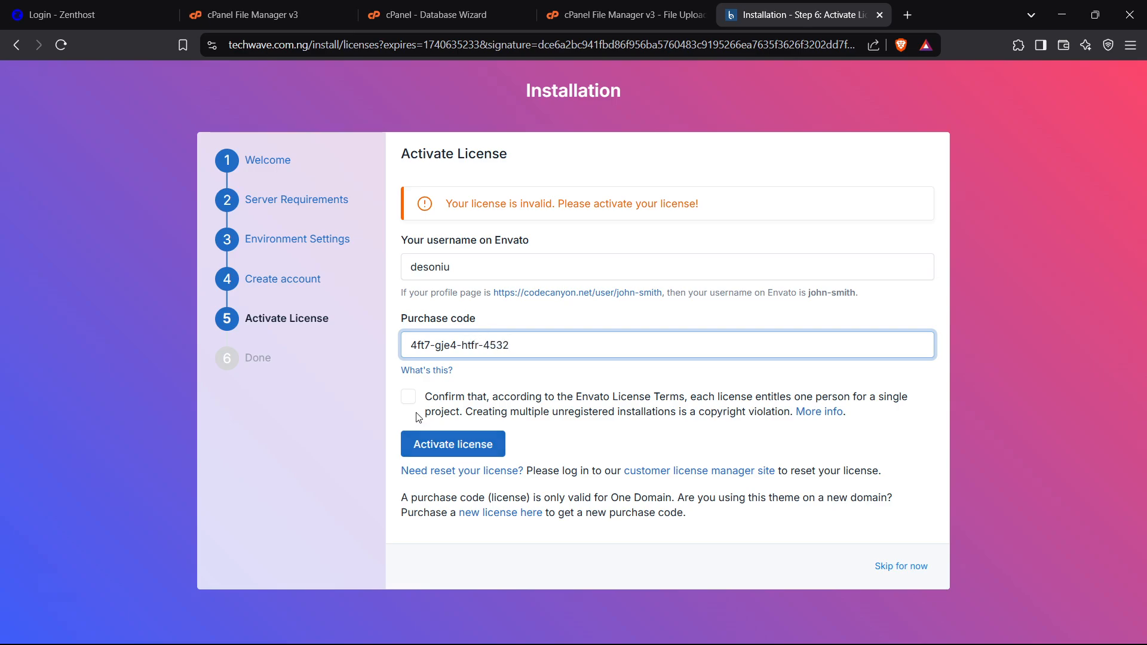
click(408, 397)
Step: Activate the license to finish installing and reach the Iori admin dashboard
click(453, 436)
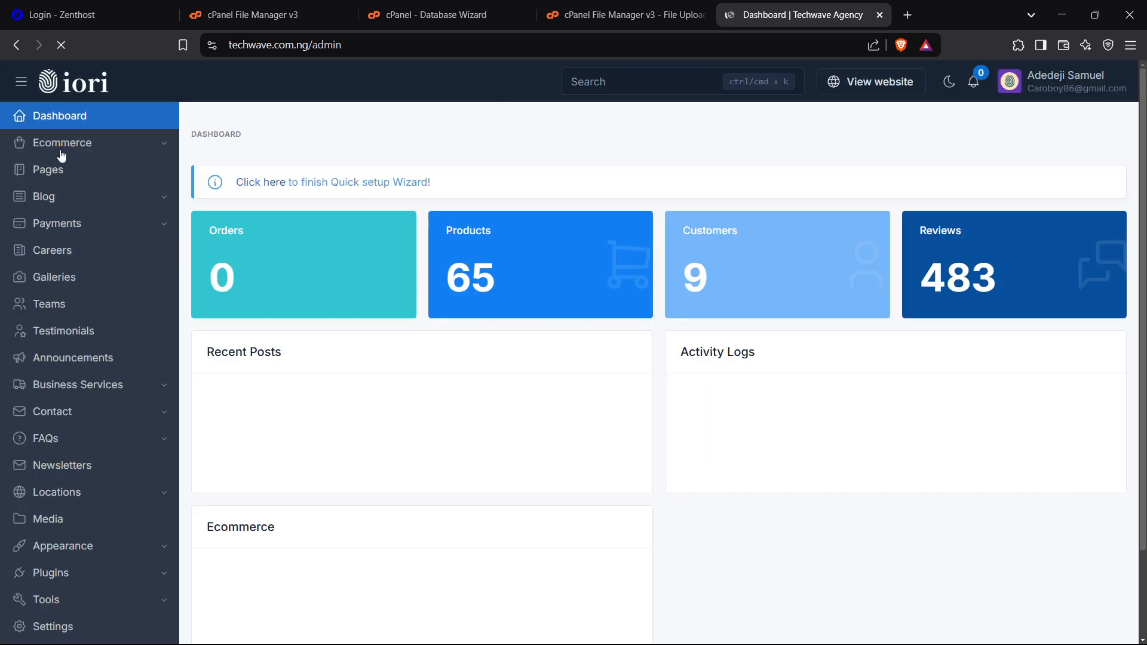
scroll(110, 282, down, 2)
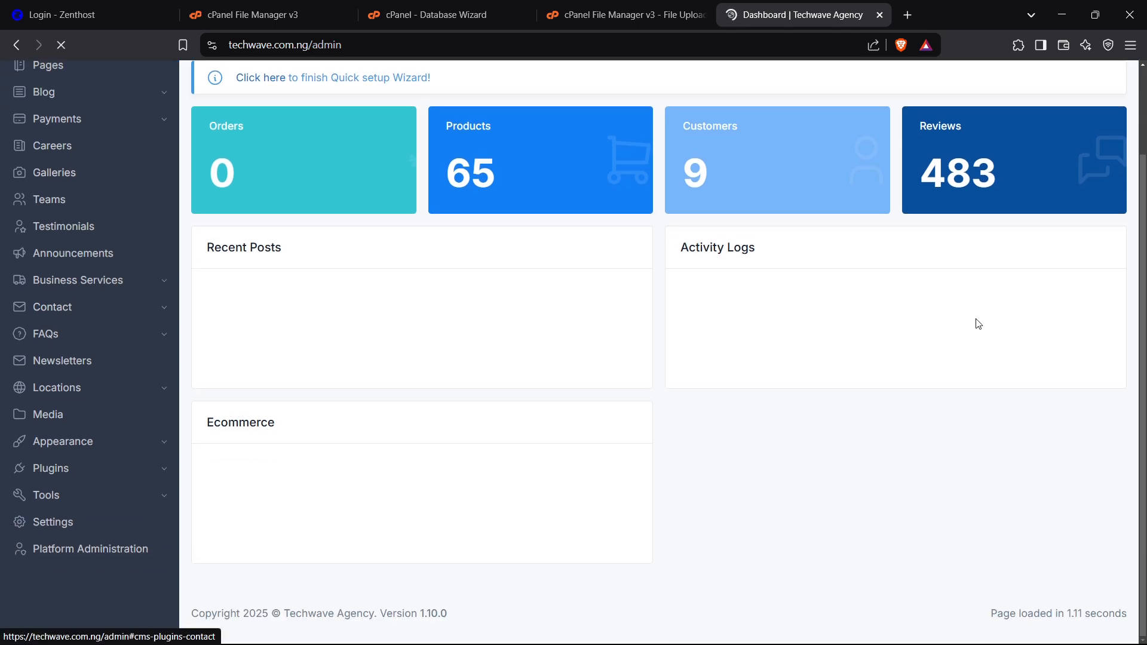
scroll(357, 443, up, 2)
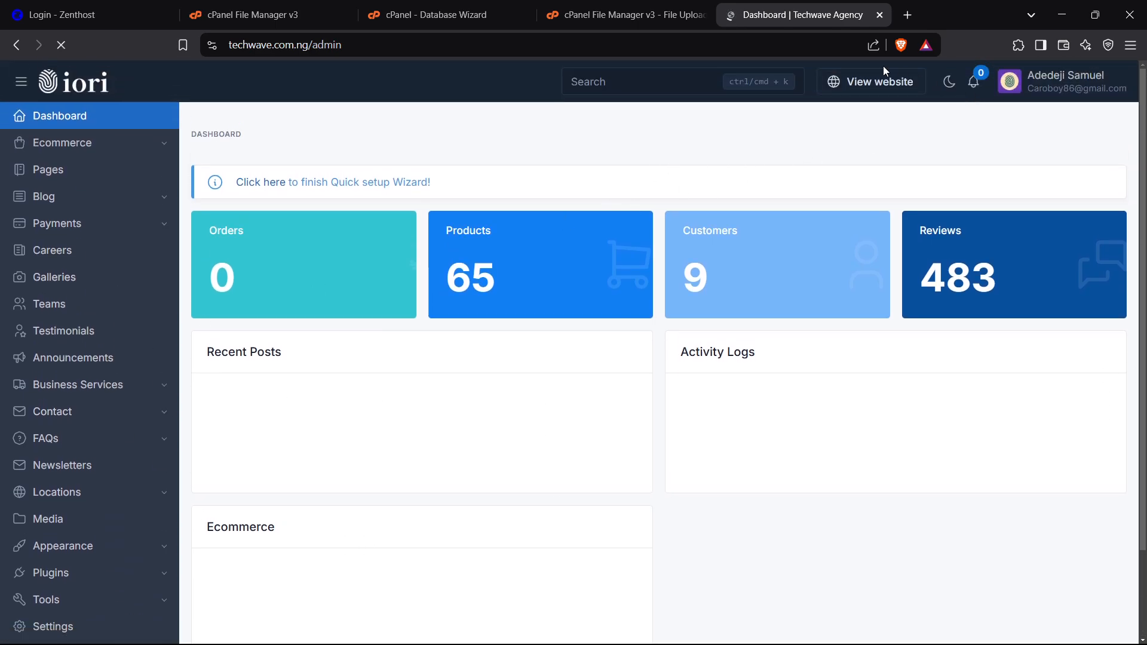
Step: Start the dashboard's Get Started setup and open a new browser tab
right_click(879, 89)
click(815, 120)
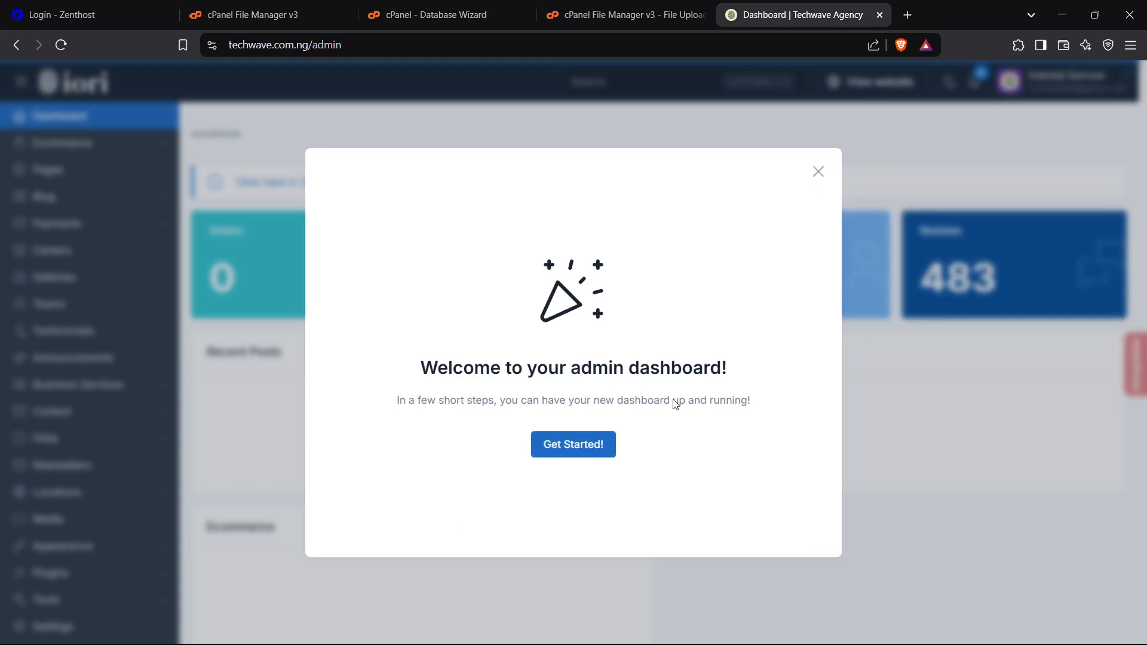
click(597, 450)
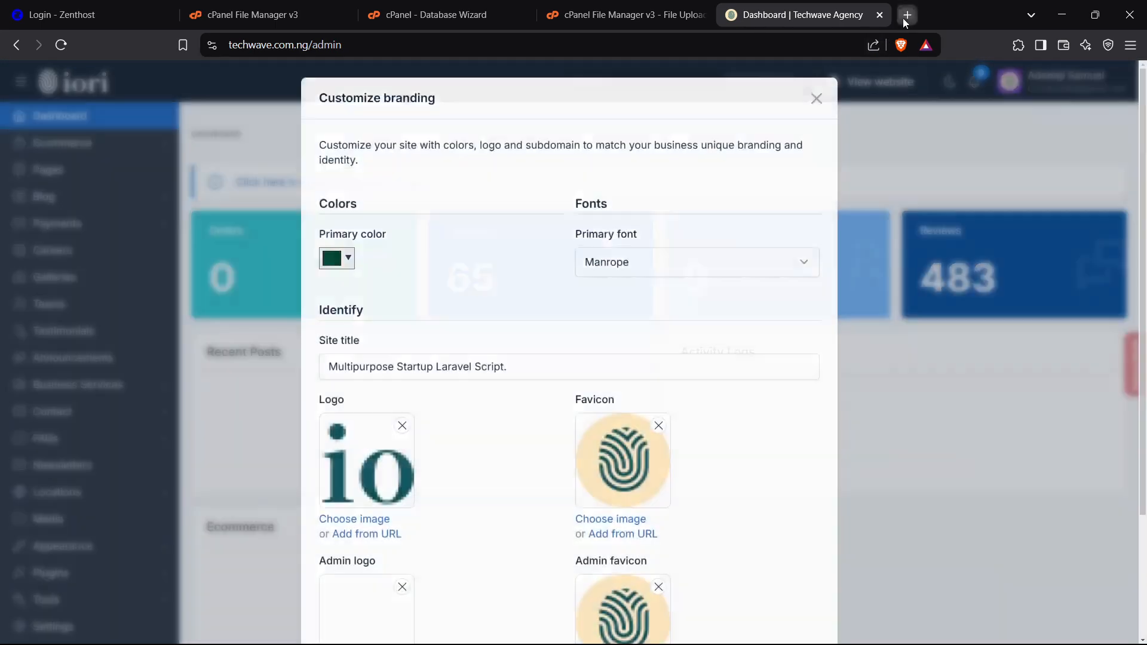
click(905, 17)
Step: Load techwave.com.ng in the new tab, fixing a typo in the address
text(ted)
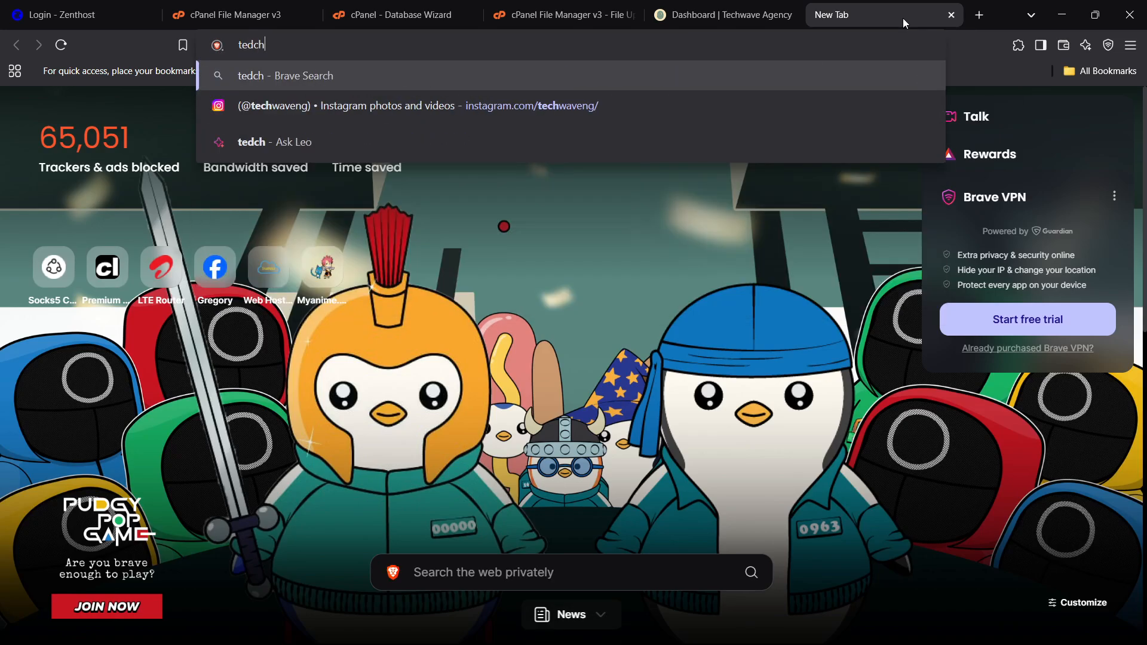
key(BackSpace)
text(ch)
key(Return)
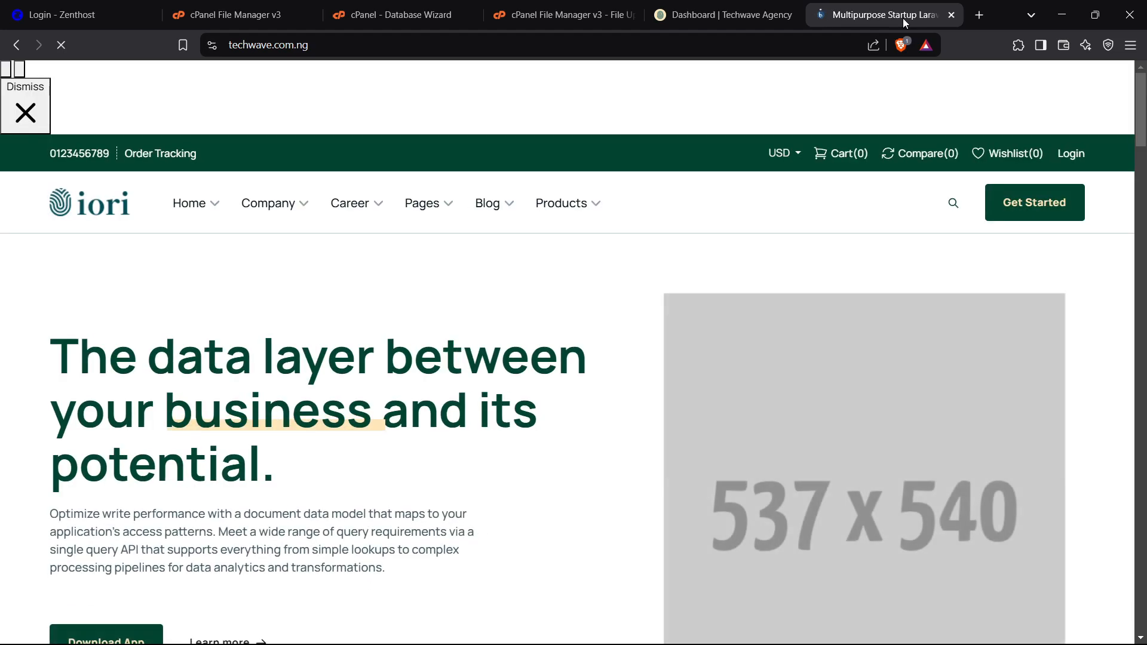
Step: Scroll through the live Techwave homepage, then return to the dashboard tab
scroll(897, 323, down, 15)
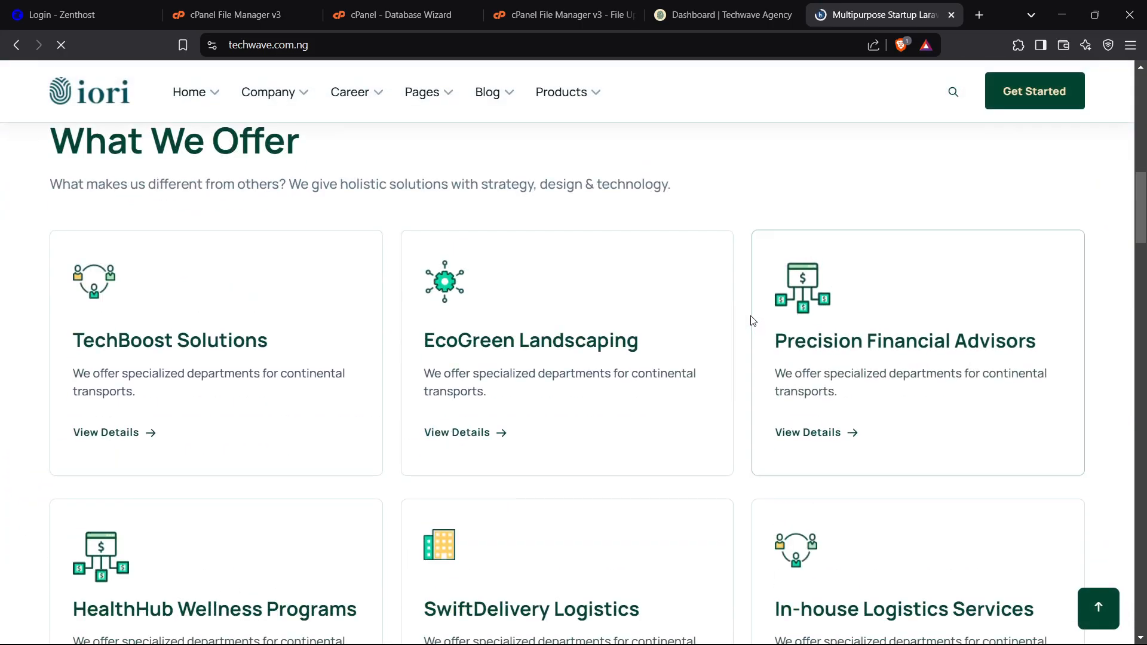
scroll(590, 333, down, 5)
scroll(590, 332, down, 5)
scroll(592, 301, down, 8)
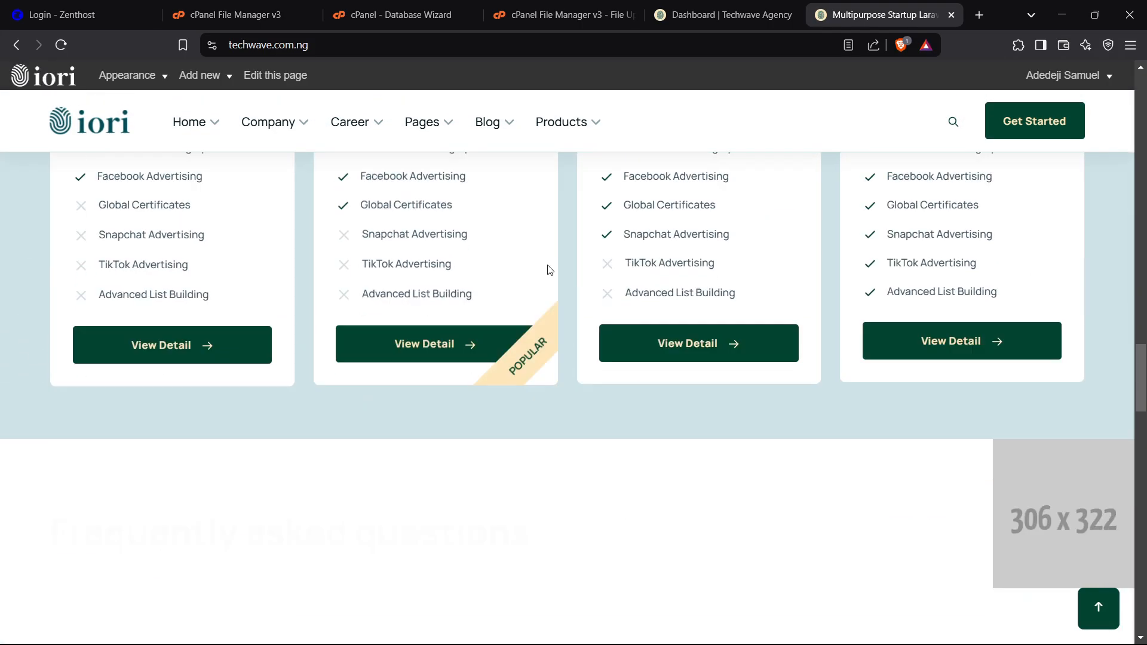
scroll(802, 303, up, 4)
scroll(750, 335, down, 5)
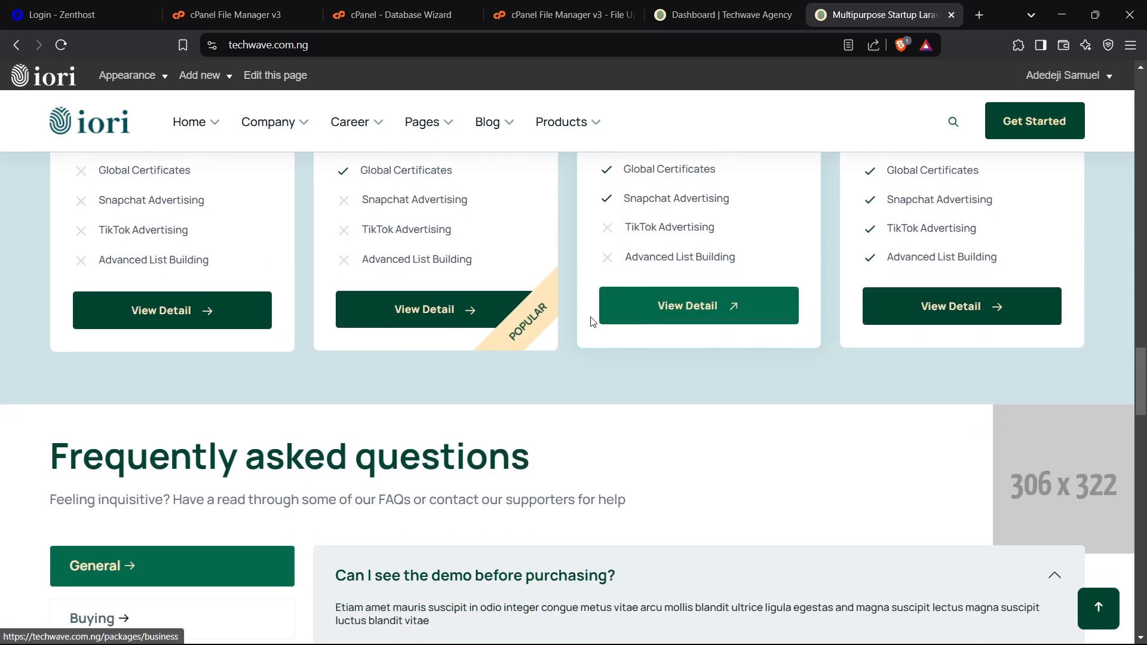
scroll(568, 316, up, 4)
scroll(566, 315, up, 3)
scroll(383, 320, down, 15)
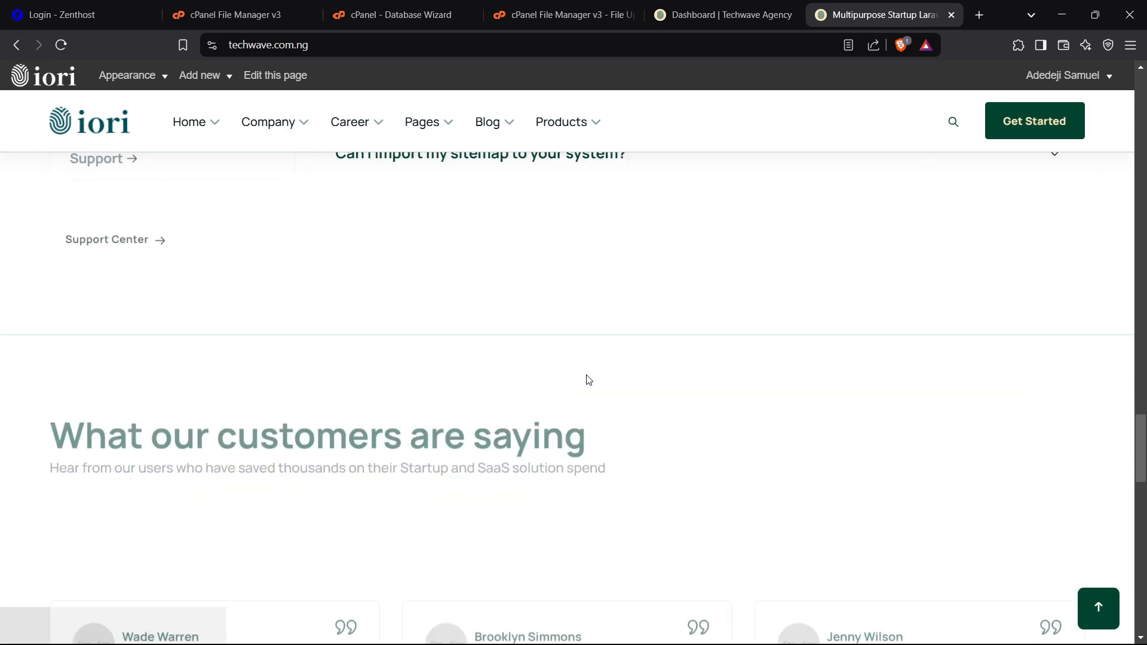
scroll(658, 351, up, 20)
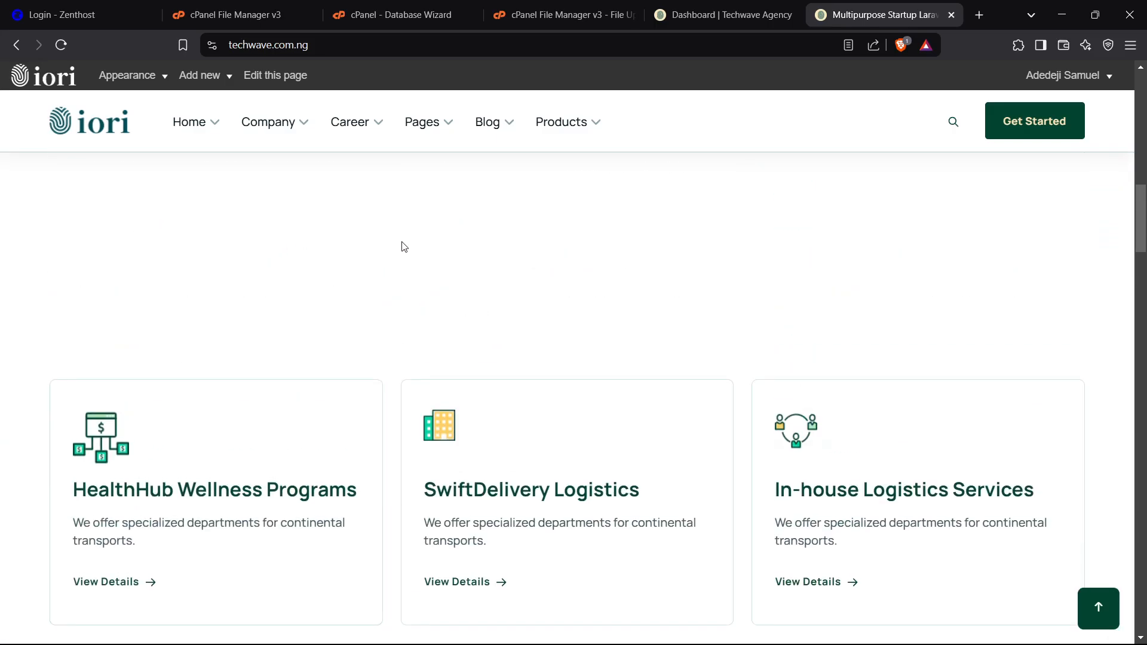
key(ctrl+shift+Tab)
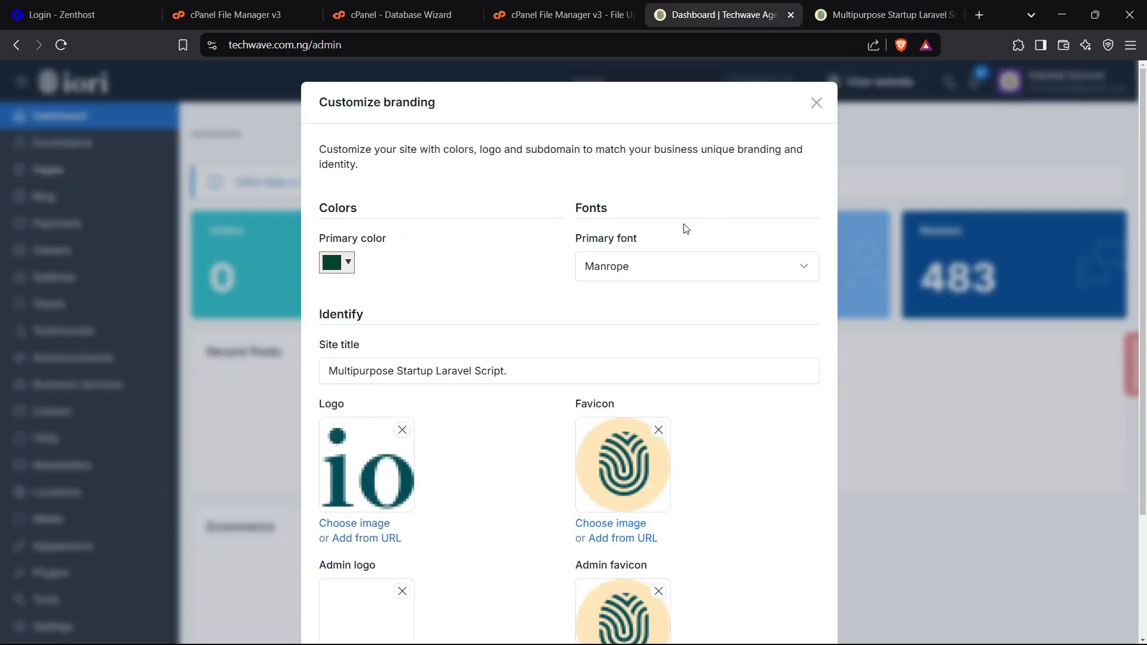
Step: Replace the old site title with 'Techwave Agency' in the branding dialog
drag(509, 368, 306, 372)
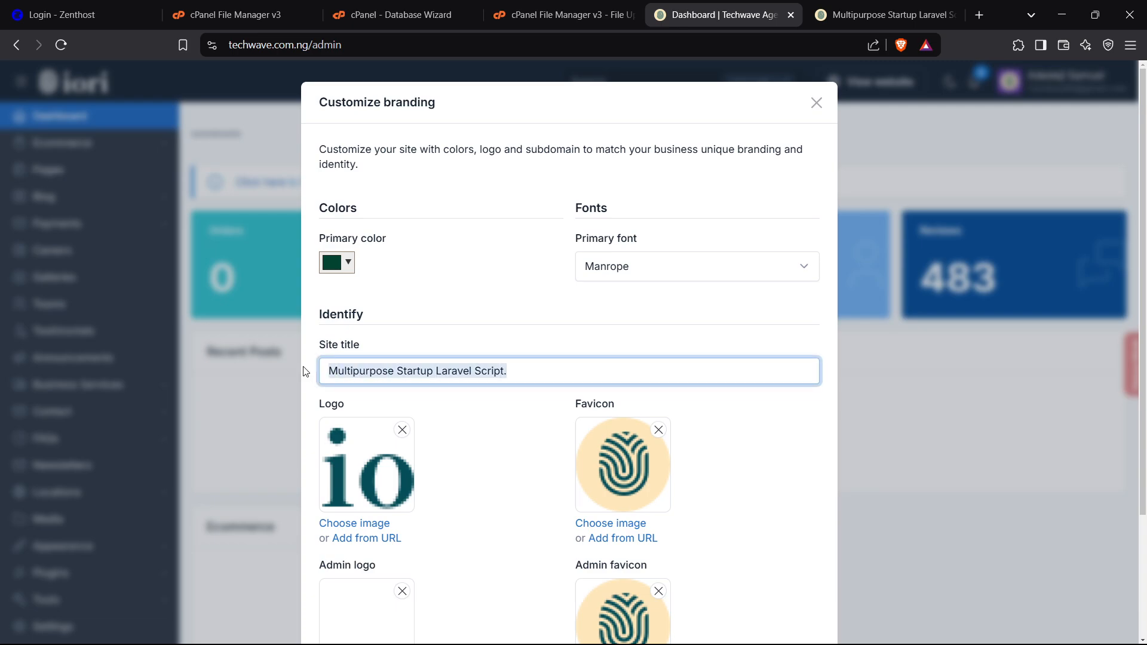
key(BackSpace)
key(Caps_Lock)
key(Caps_Lock)
text(Te)
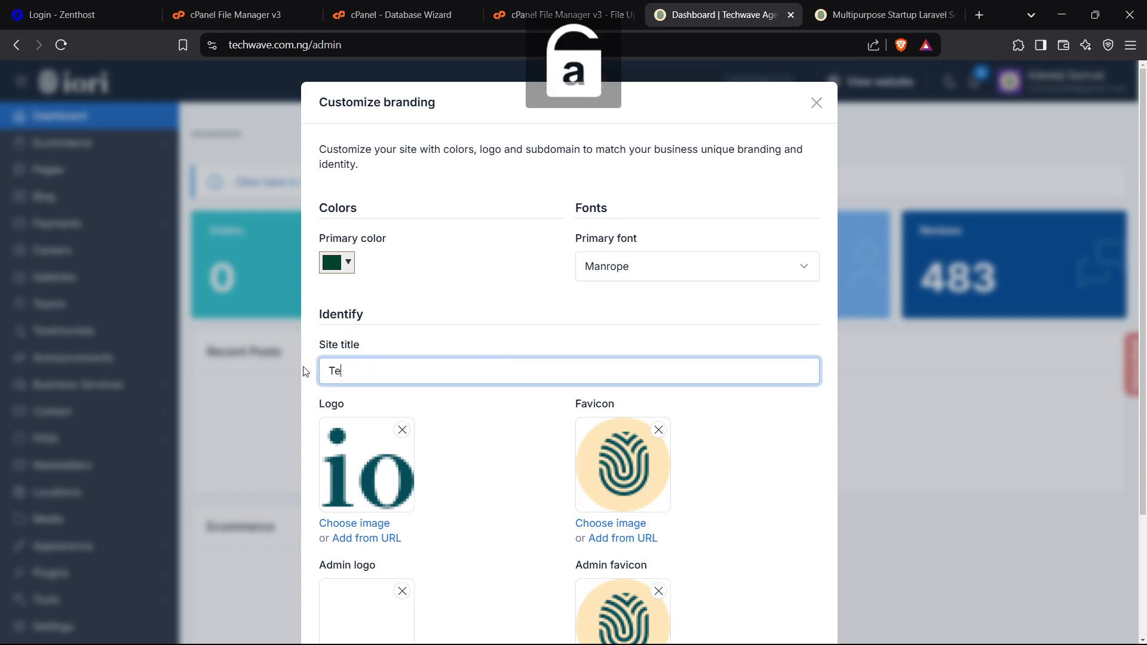
text(chwave)
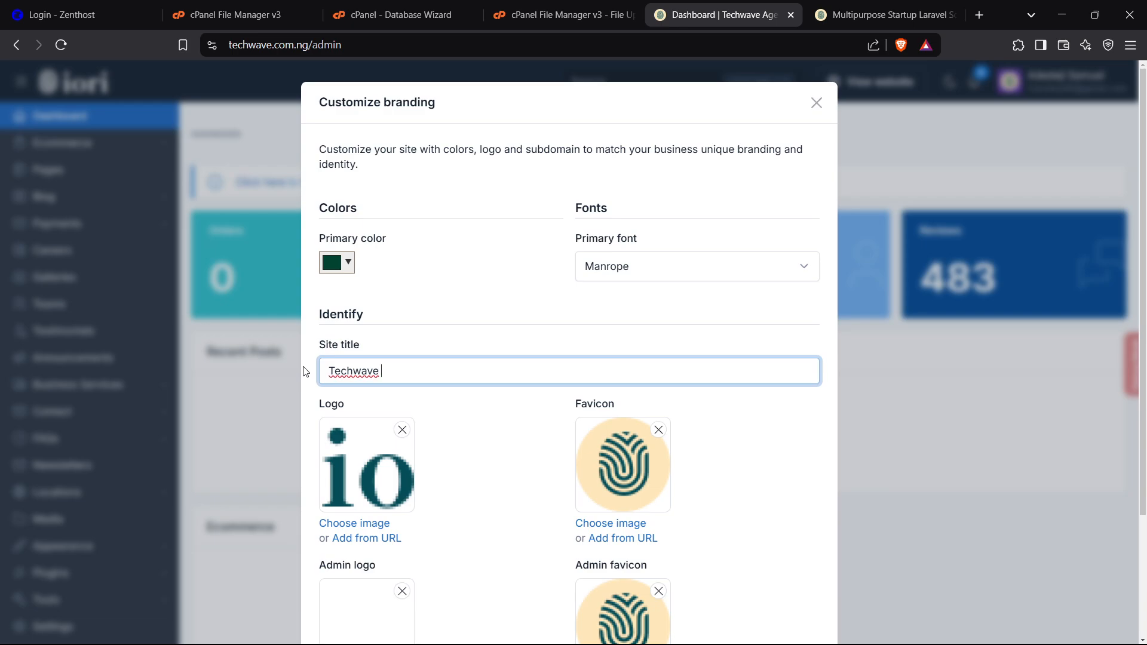
key(Caps_Lock)
text(G)
key(Caps_Lock)
key(BackSpace)
key(Caps_Lock)
text(A)
key(Caps_Lock)
text(gency)
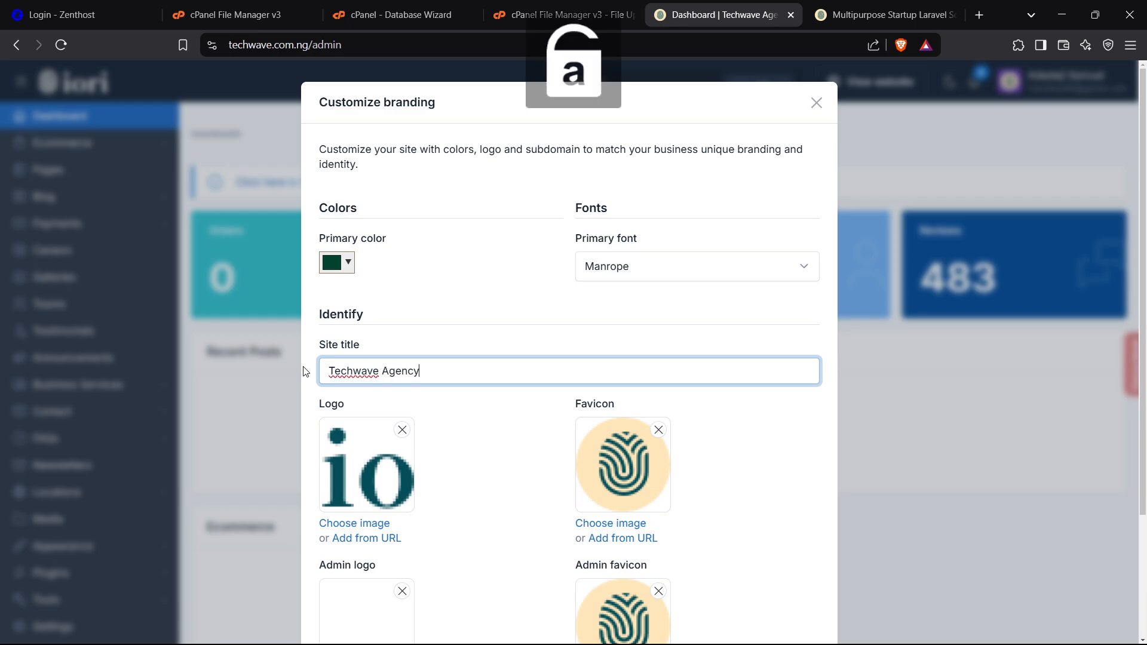
Step: Glance at the live homepage, then return to the branding dialog
click(885, 14)
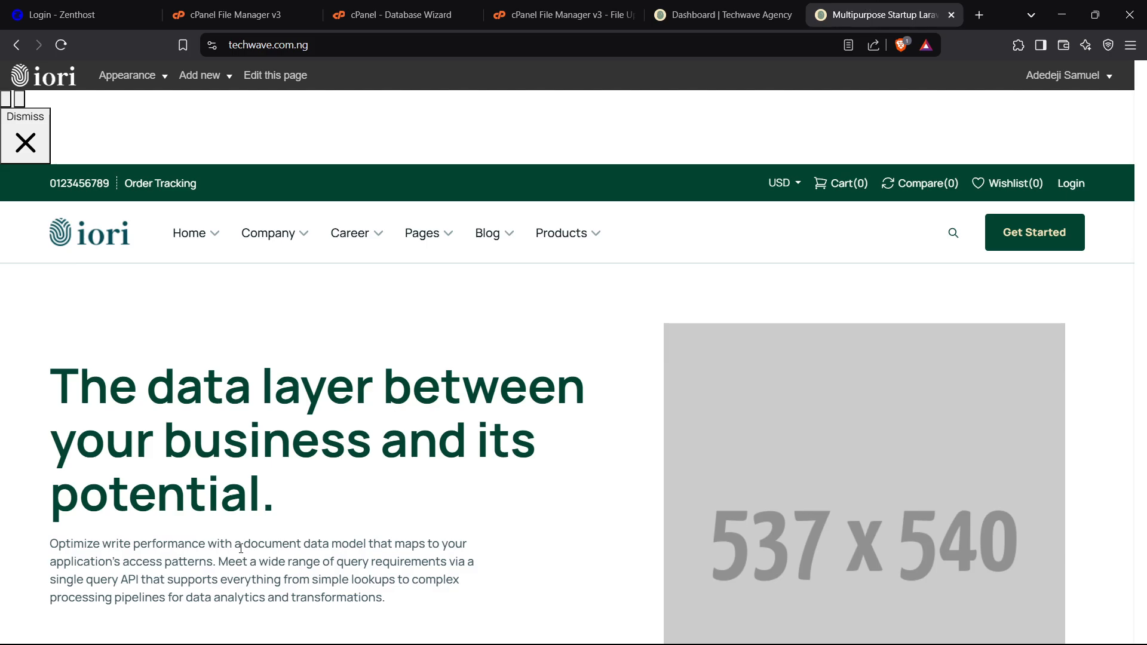
scroll(199, 402, down, 5)
key(ctrl+shift+Tab)
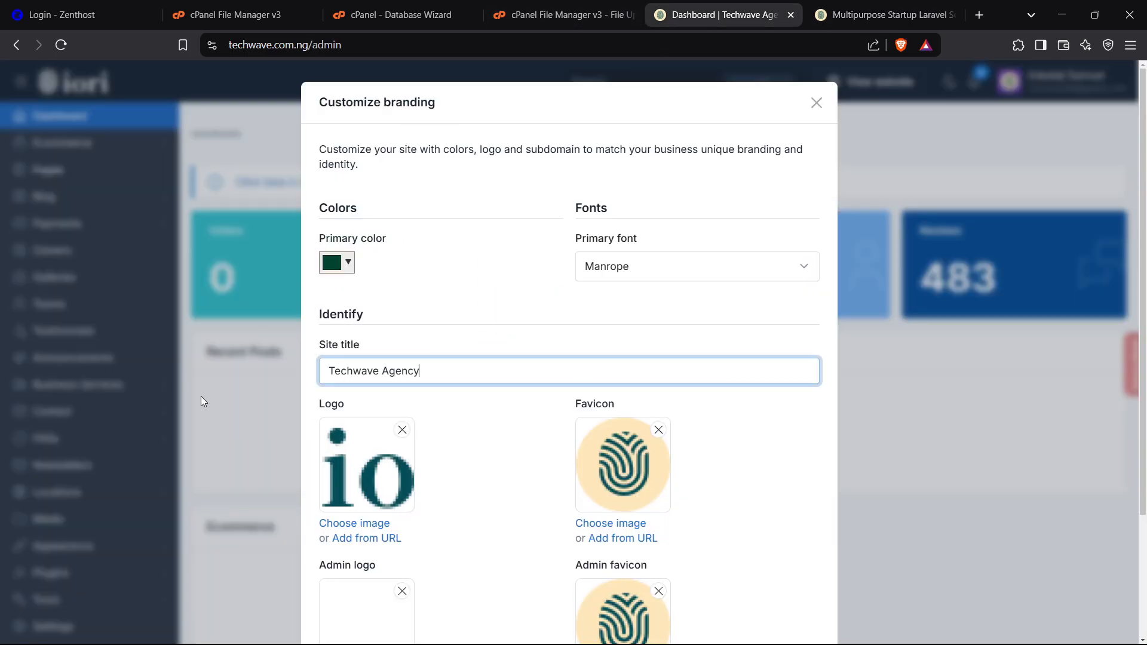
scroll(462, 424, down, 2)
scroll(469, 418, up, 2)
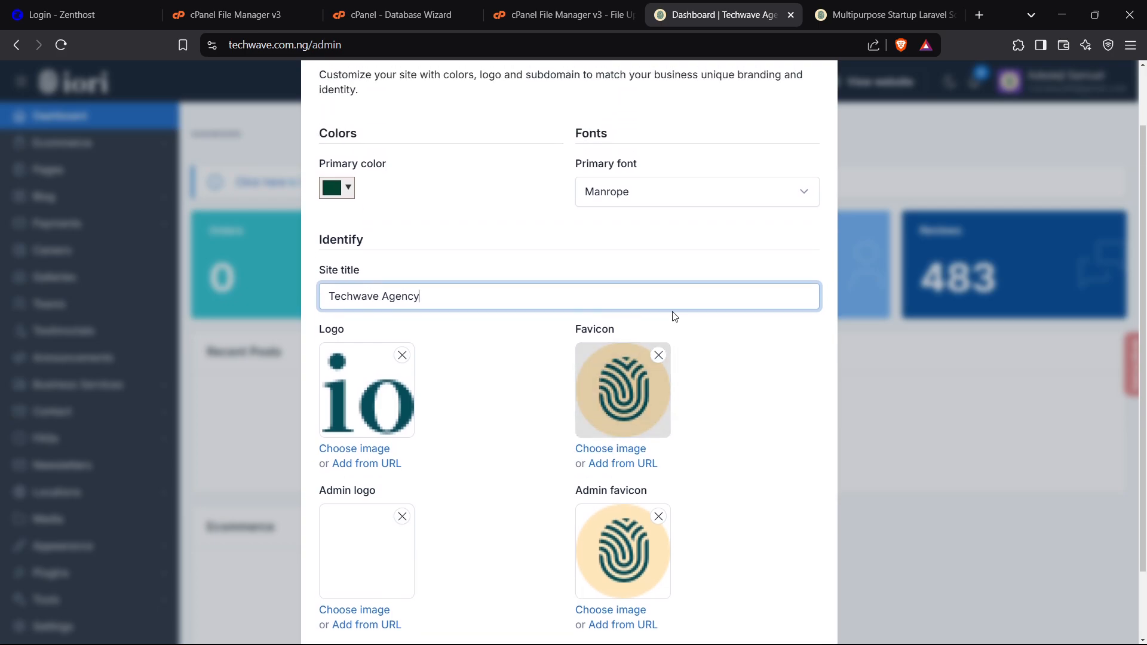
scroll(464, 239, up, 2)
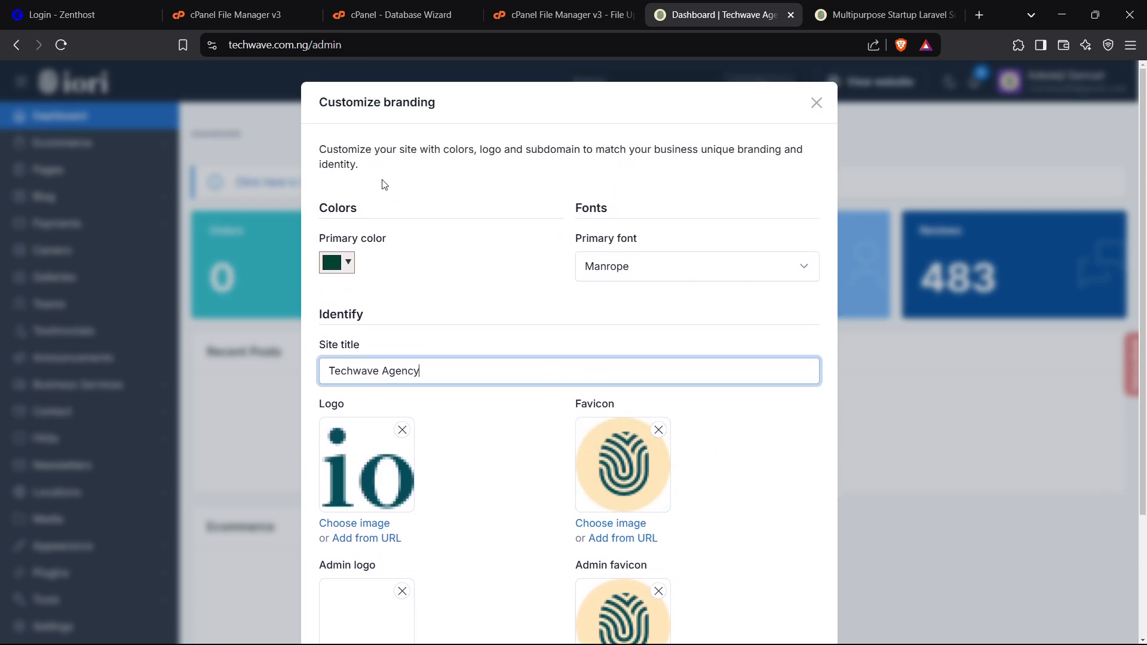
scroll(598, 508, down, 3)
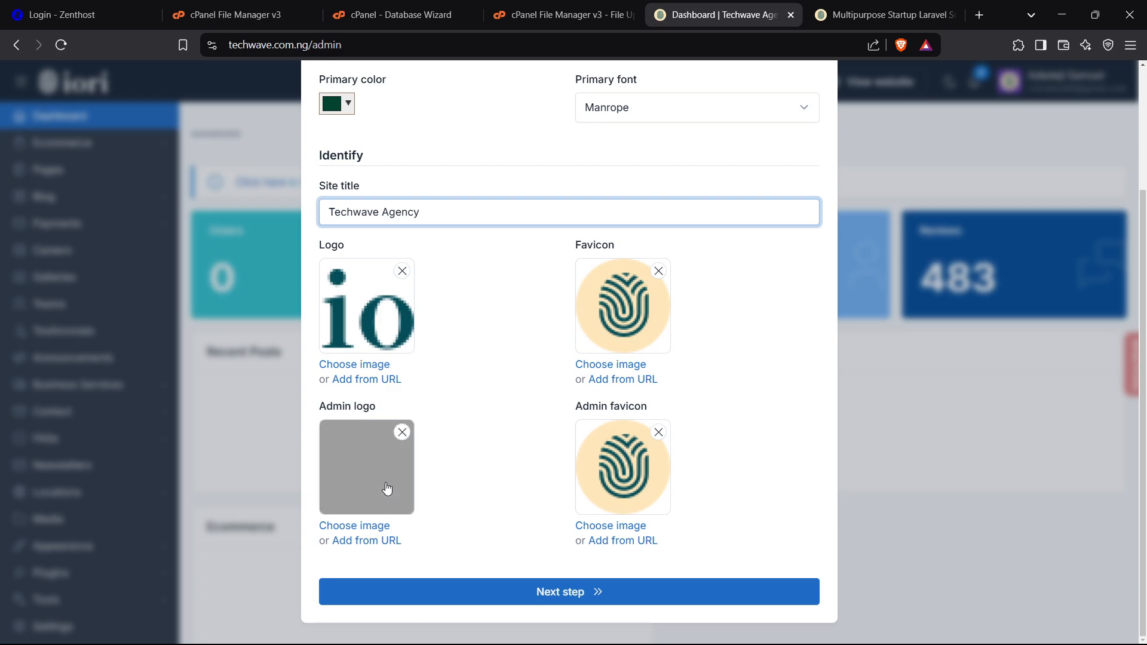
Step: Open the Favicon image picker and close the media gallery without choosing an image
click(618, 366)
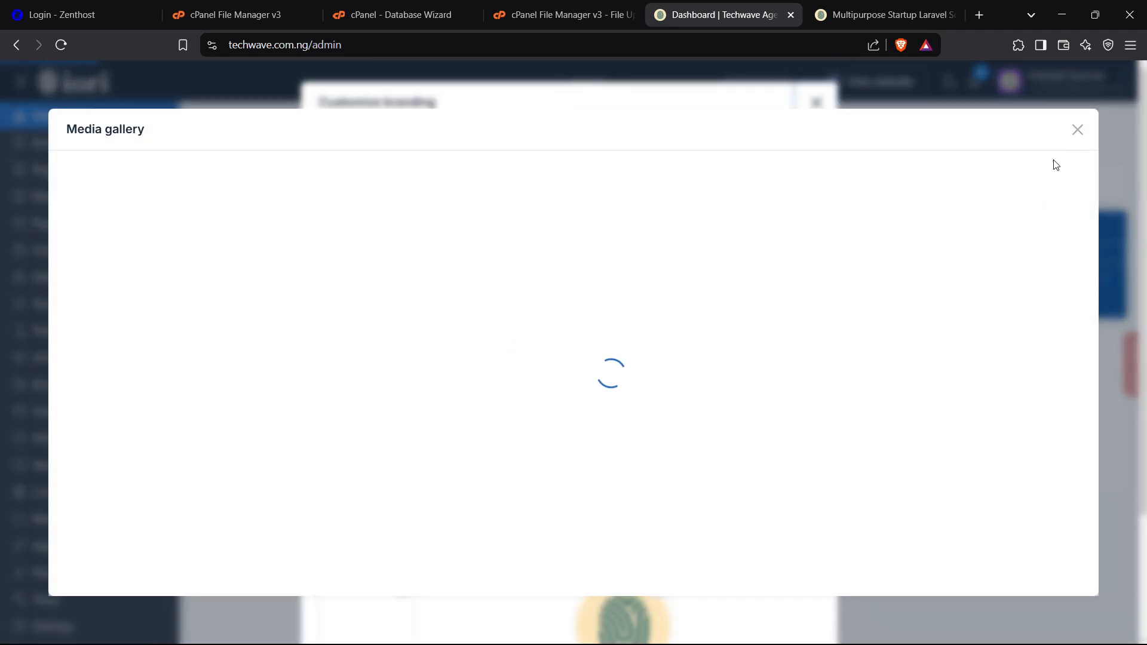
click(942, 83)
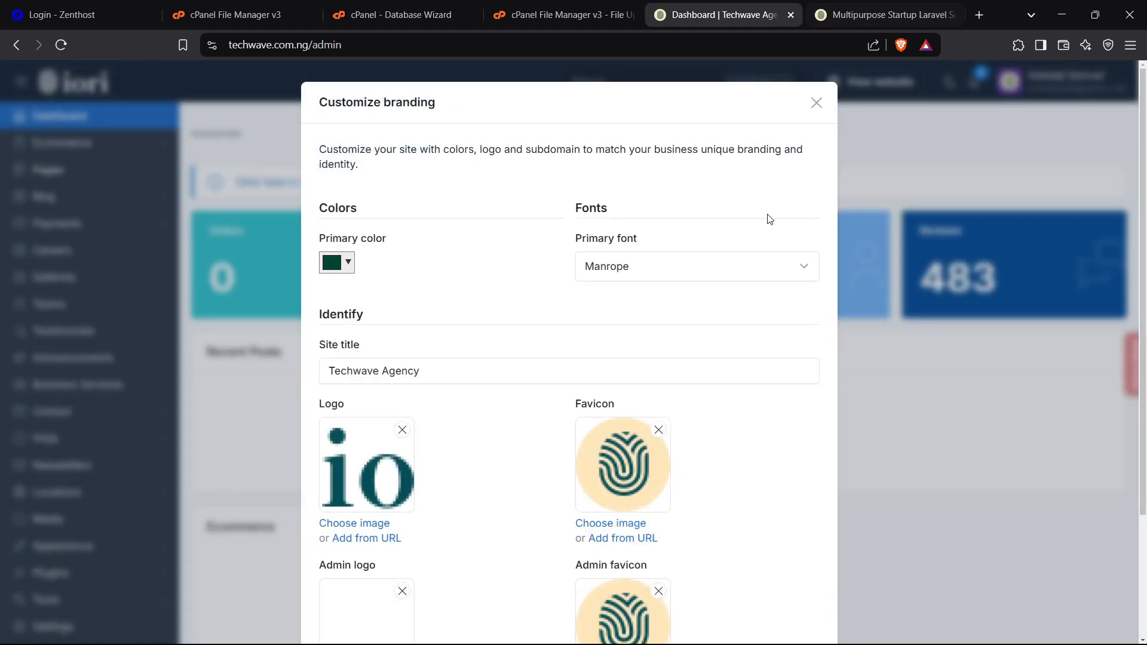
scroll(669, 382, down, 3)
scroll(704, 199, up, 3)
Step: Finish the branding setup and dismiss the 'Your site is ready' dialog
scroll(657, 431, down, 3)
click(551, 603)
click(896, 5)
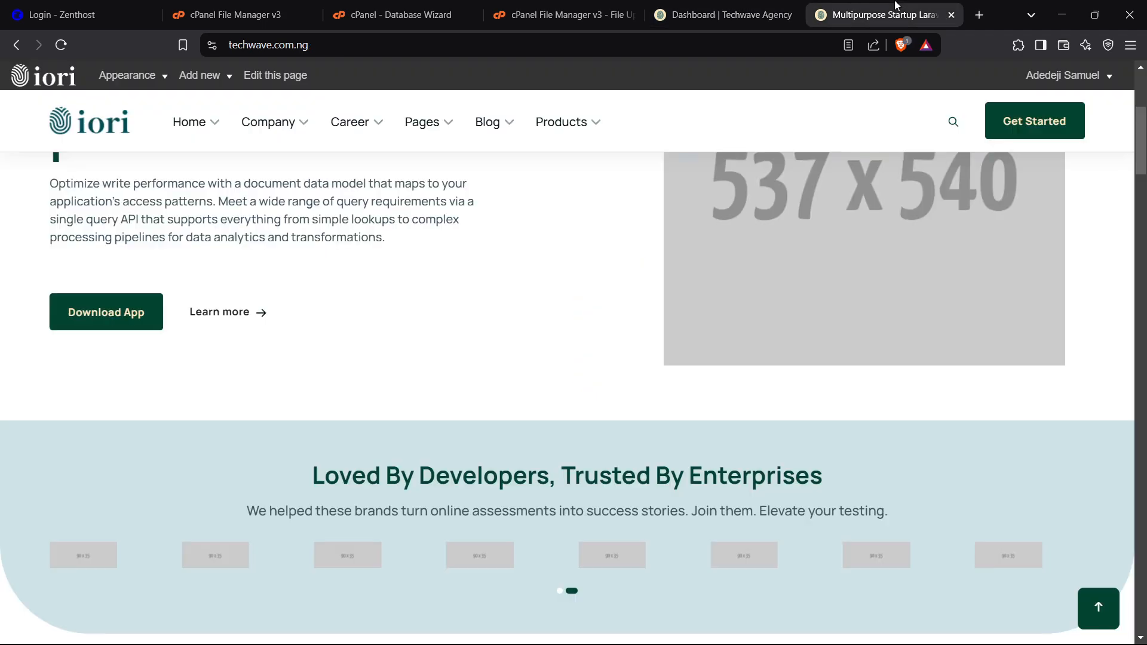
scroll(720, 288, up, 5)
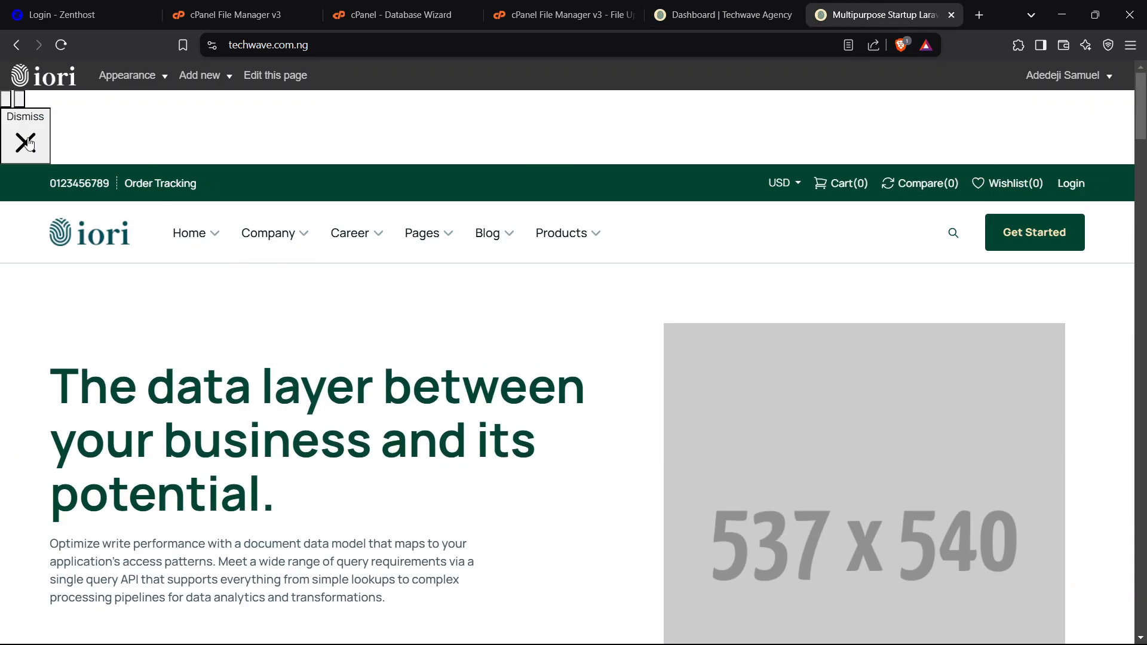
click(672, 7)
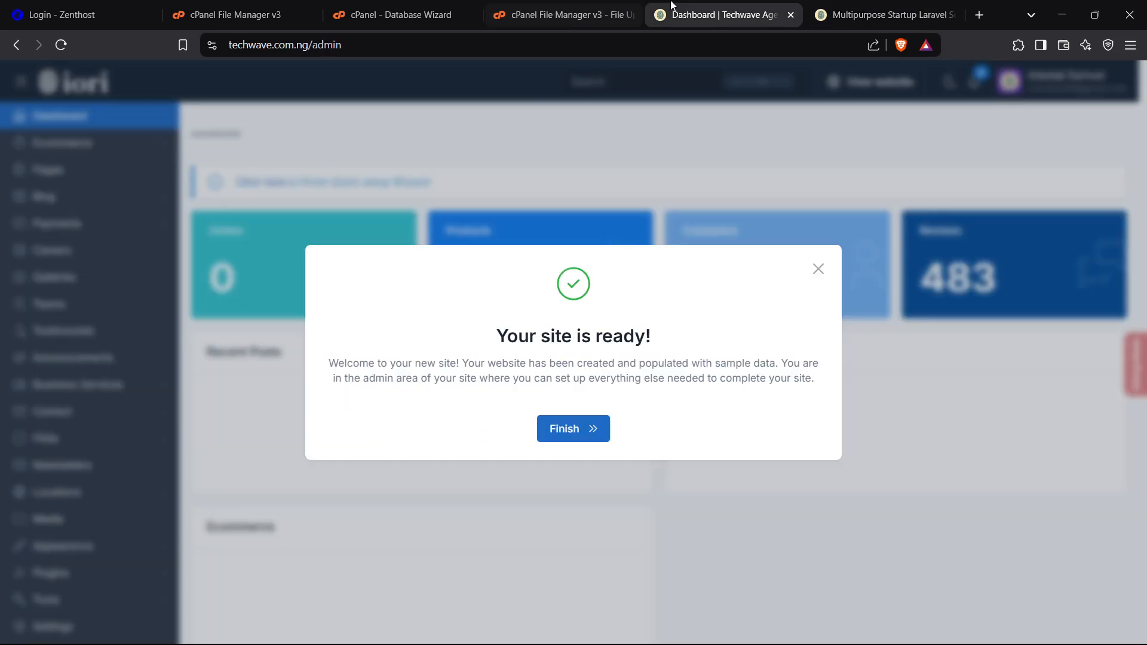
click(590, 435)
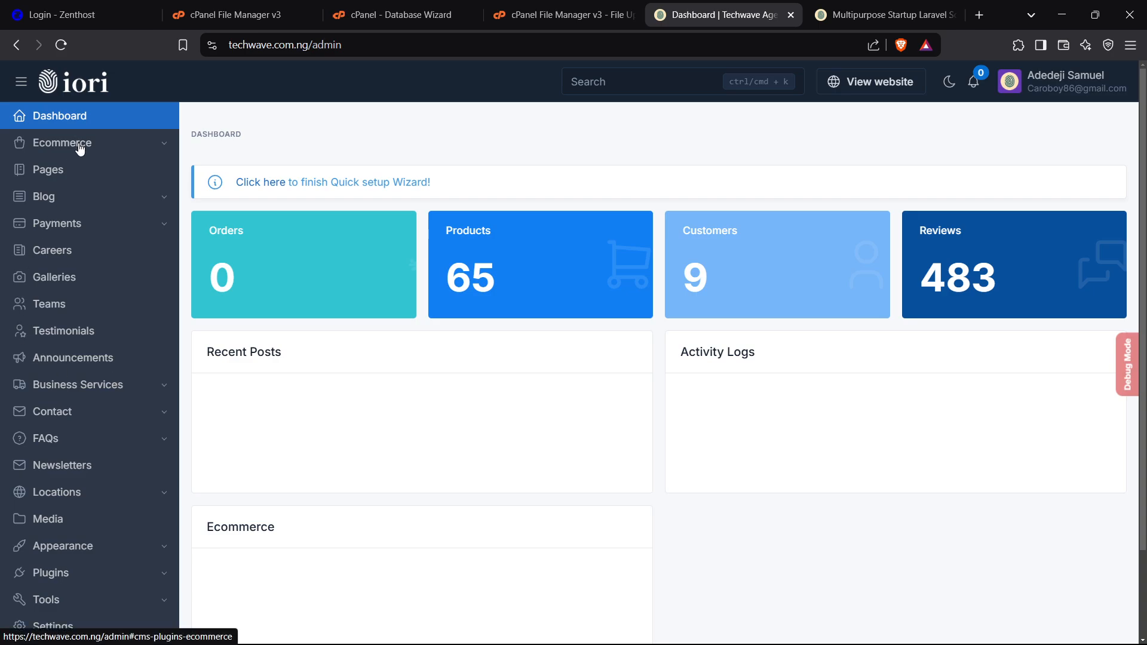
Step: Open Appearance › Themes from the admin sidebar
click(80, 149)
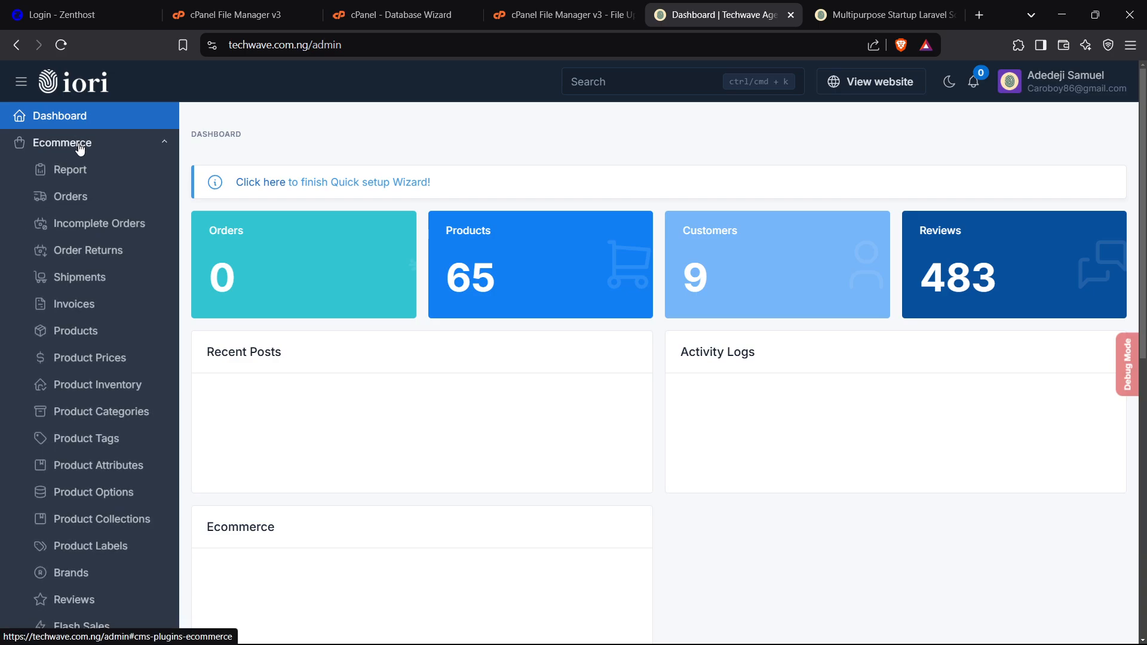
click(79, 146)
scroll(102, 341, down, 2)
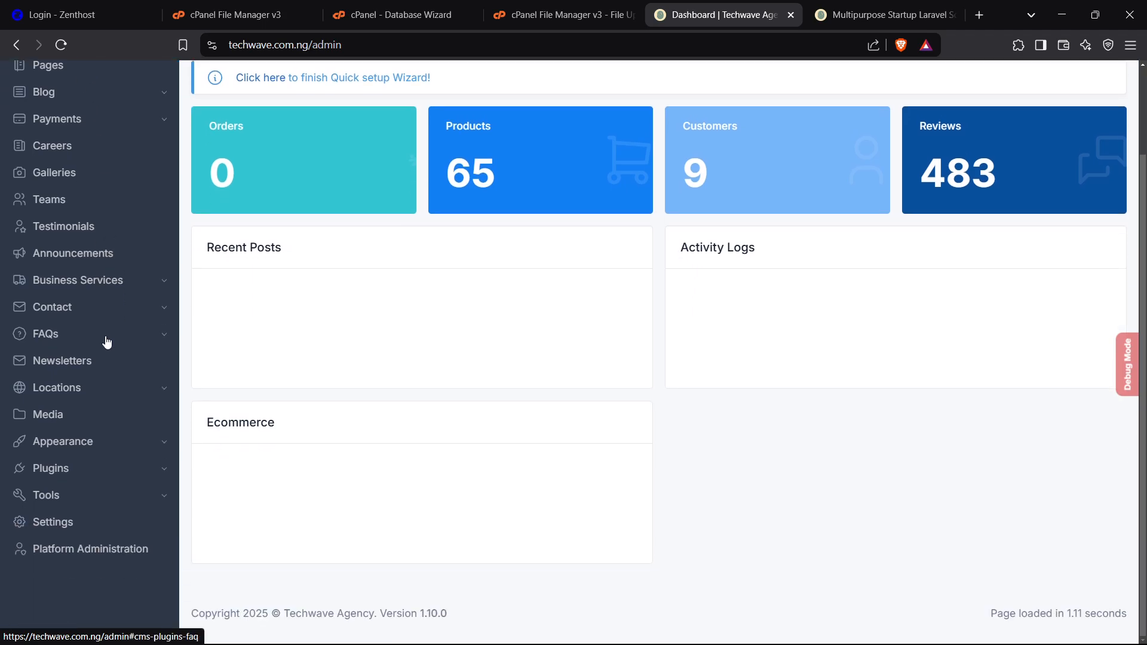
click(104, 453)
click(84, 469)
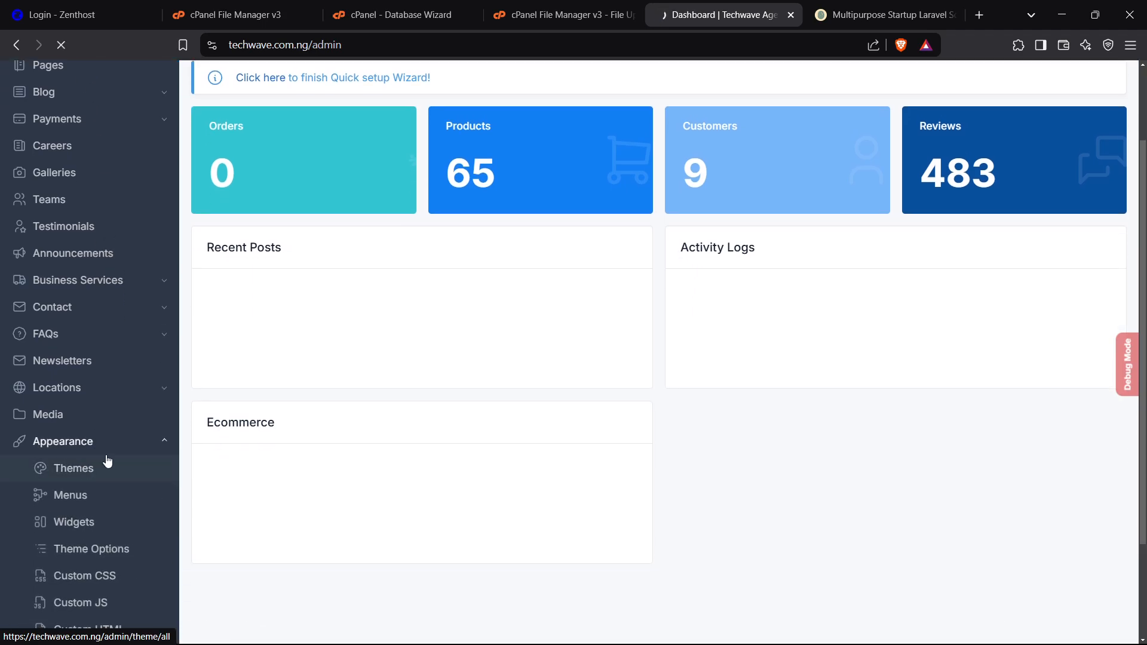
Step: Review the live website, then return to the Themes page showing Iori activated
click(884, 14)
scroll(617, 474, down, 5)
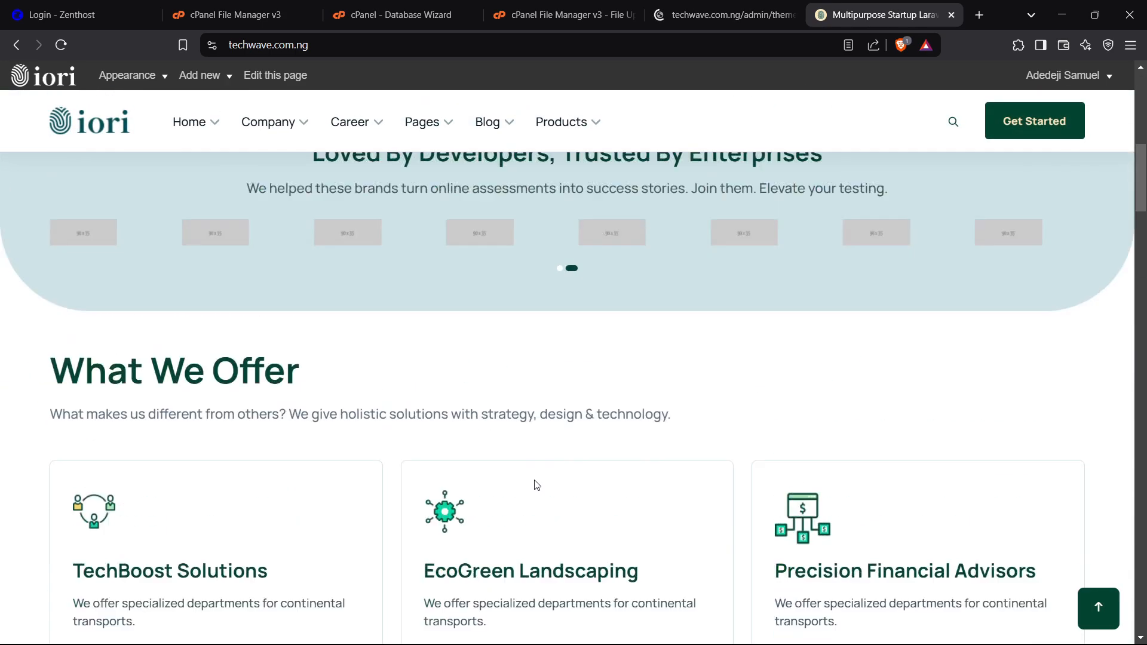
scroll(483, 408, up, 5)
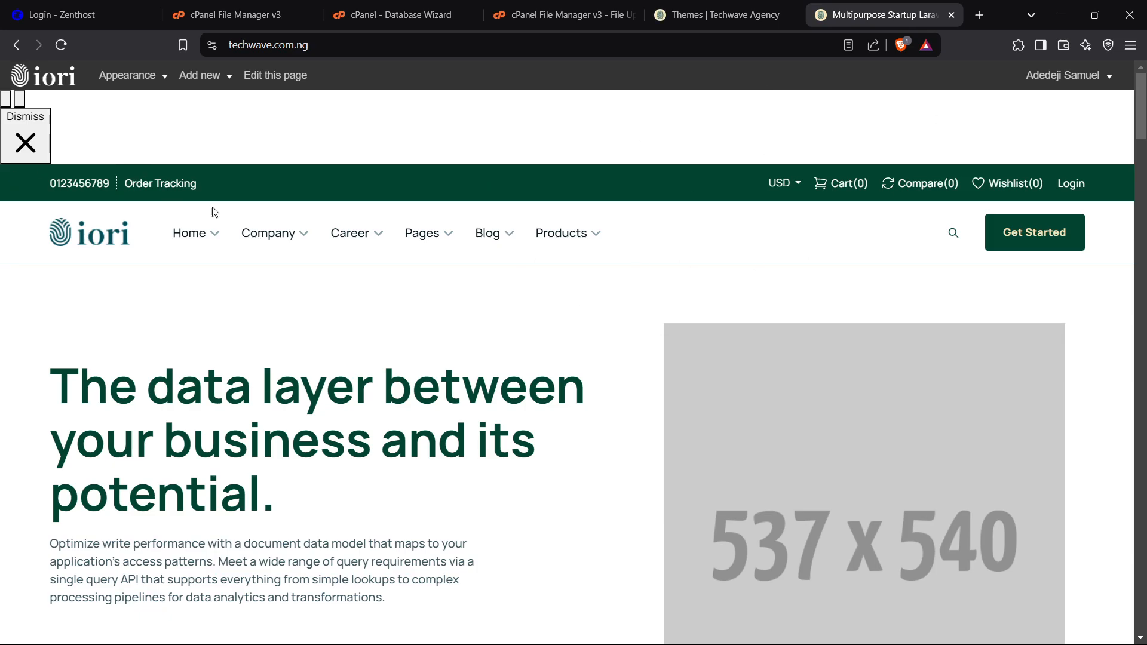
mouse_move(588, 235)
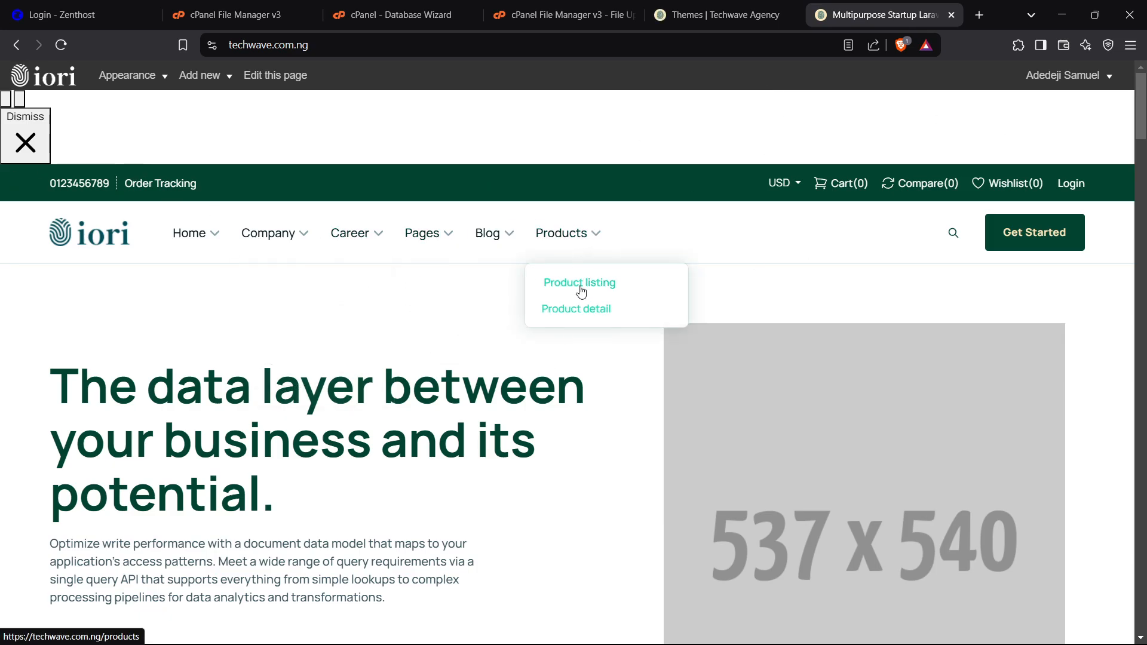
click(729, 7)
scroll(416, 301, down, 3)
scroll(417, 301, up, 3)
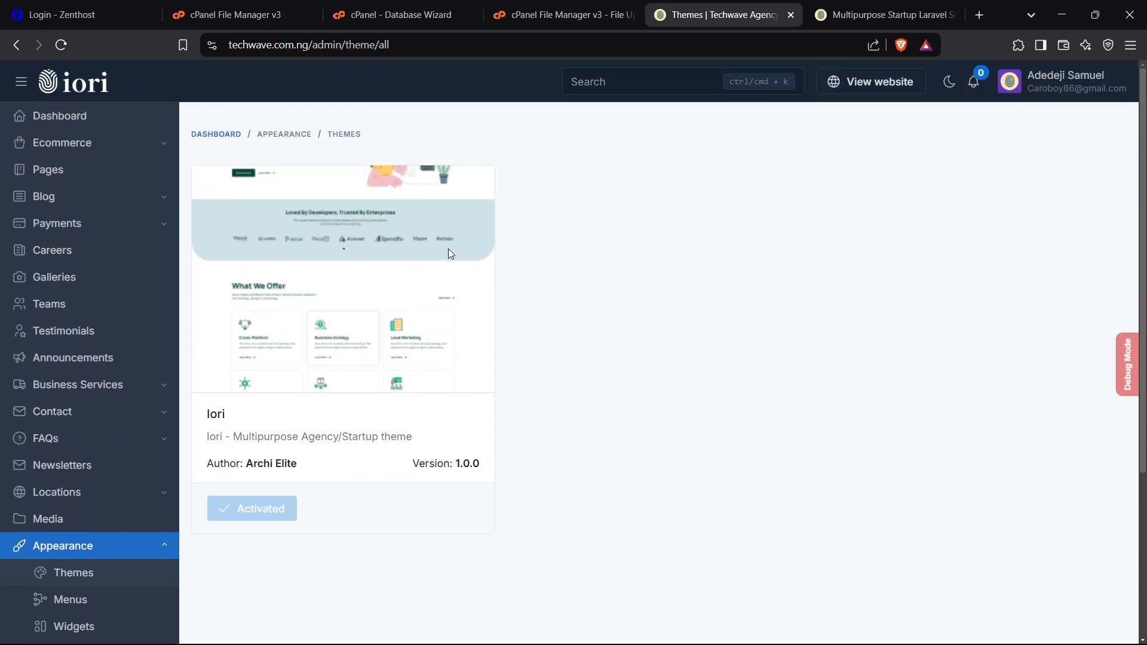
Step: Open Appearance › Theme Options on its General settings
scroll(108, 409, down, 4)
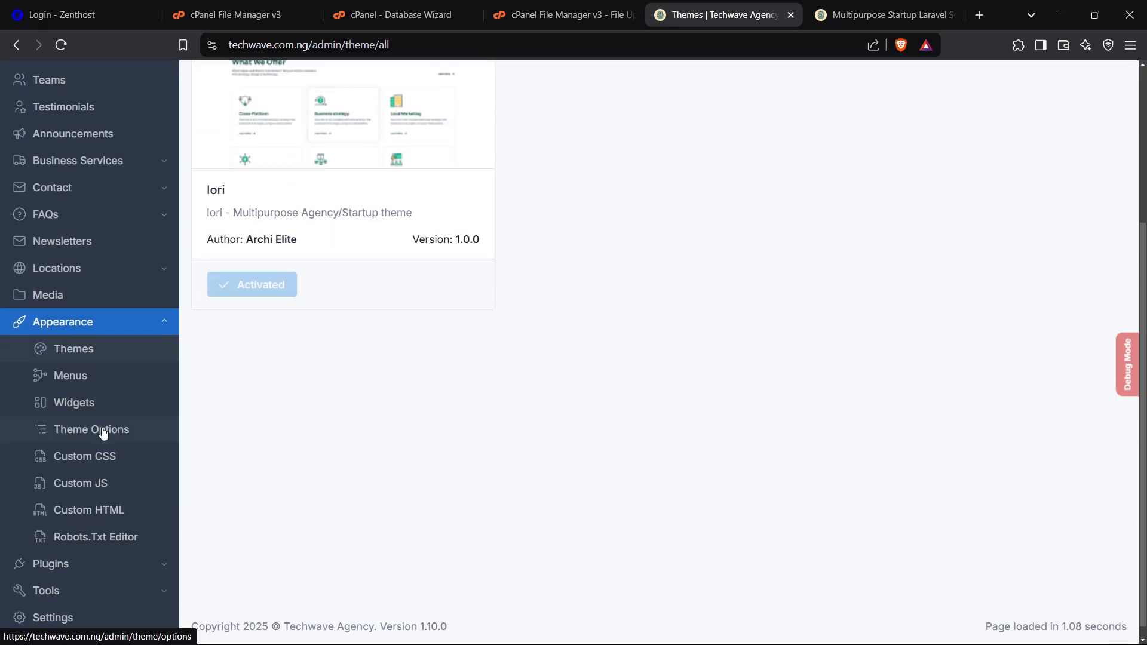
click(102, 429)
scroll(109, 433, down, 1)
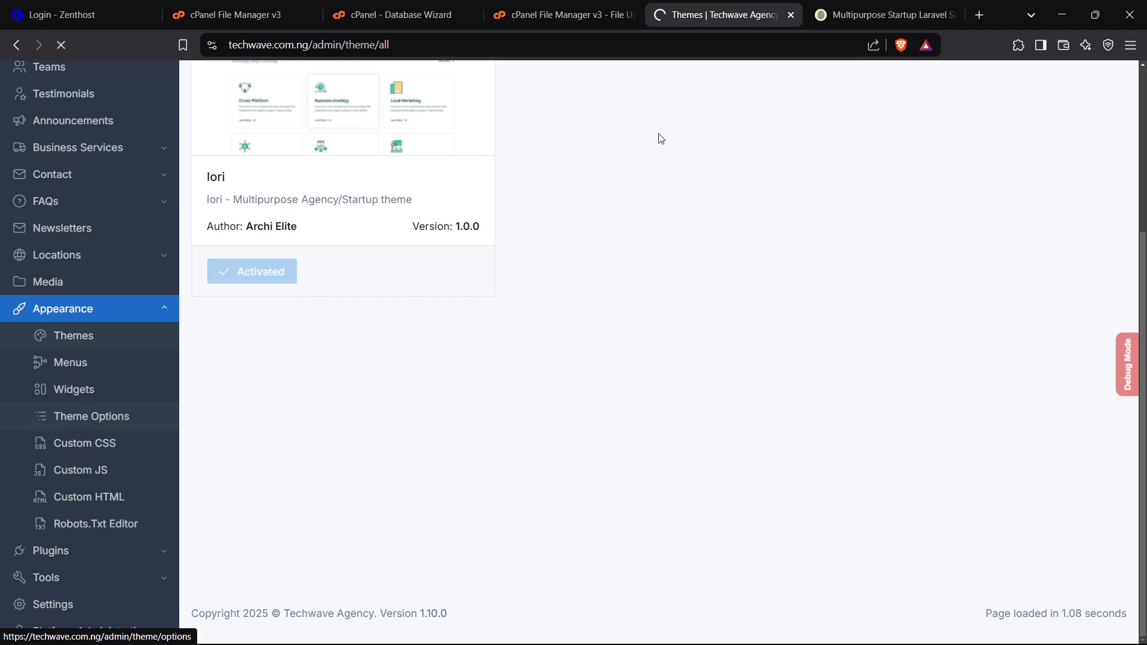
Step: Scroll through the live website, then return to Theme Options
click(885, 14)
scroll(410, 387, down, 20)
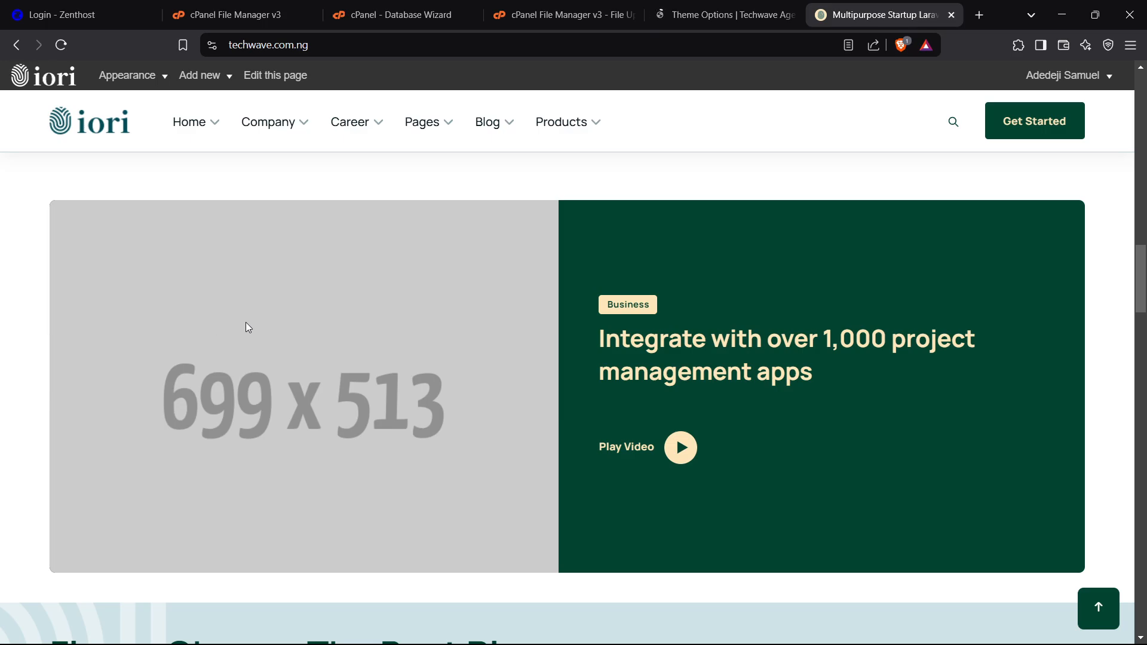
scroll(422, 419, down, 12)
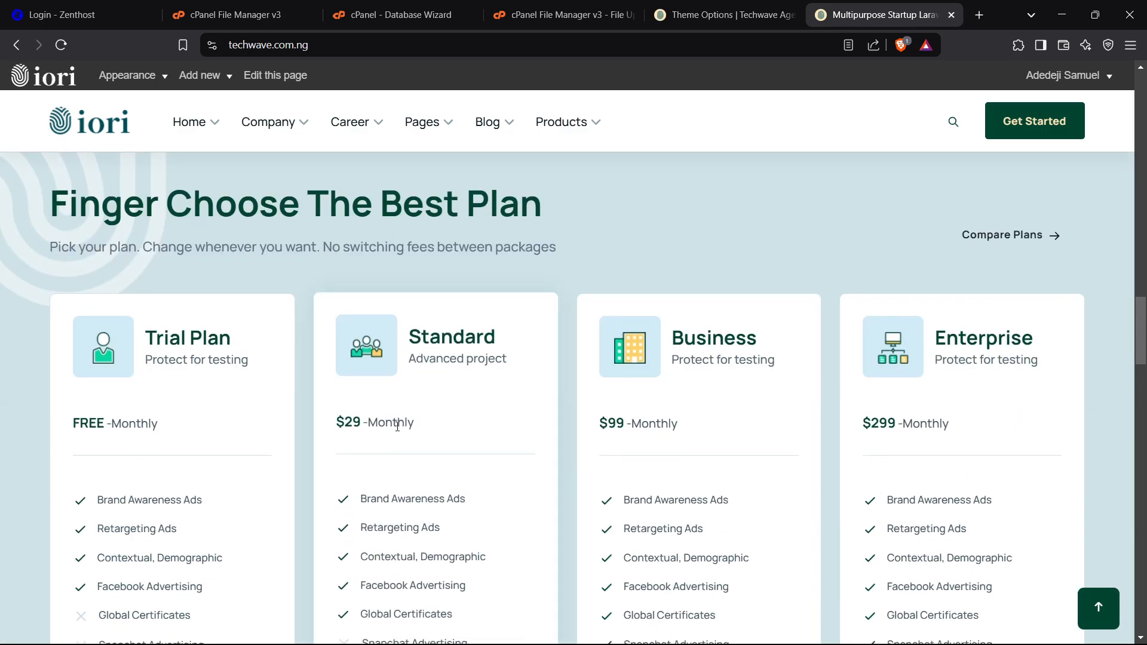
scroll(397, 426, down, 6)
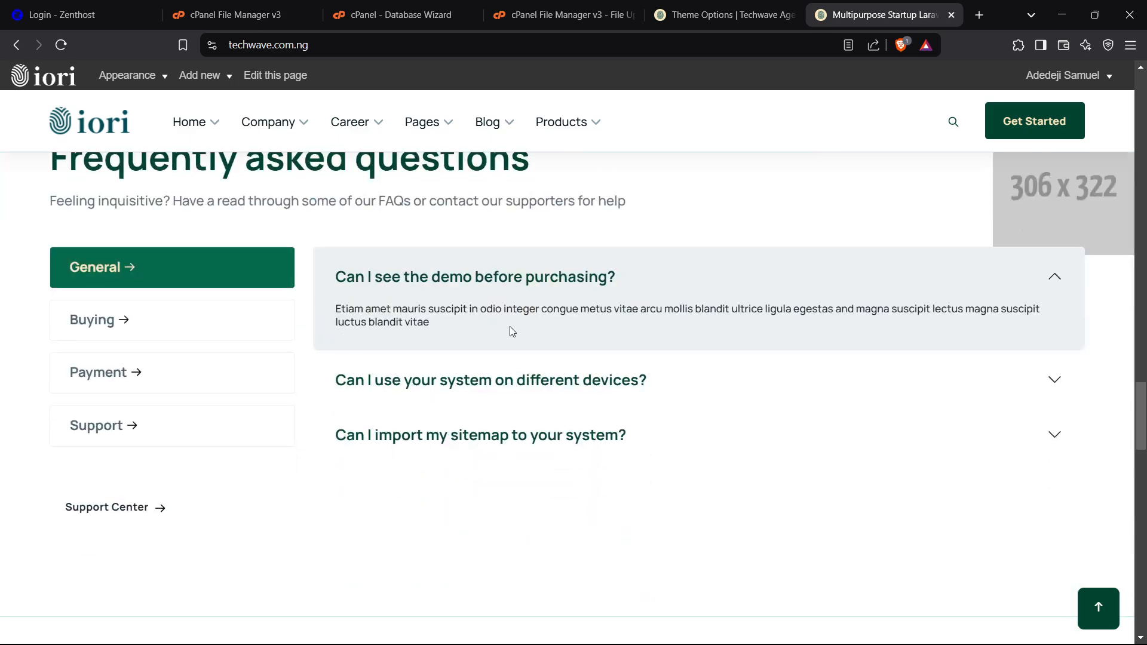
scroll(512, 330, down, 20)
scroll(500, 378, up, 3)
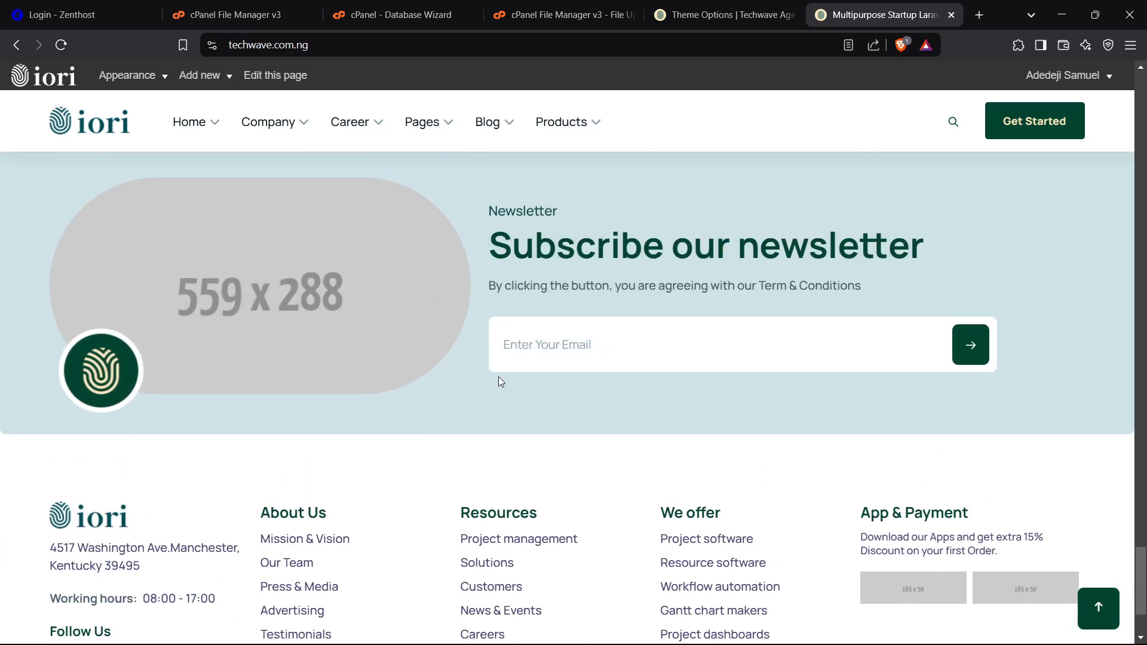
scroll(501, 382, down, 3)
scroll(819, 195, up, 4)
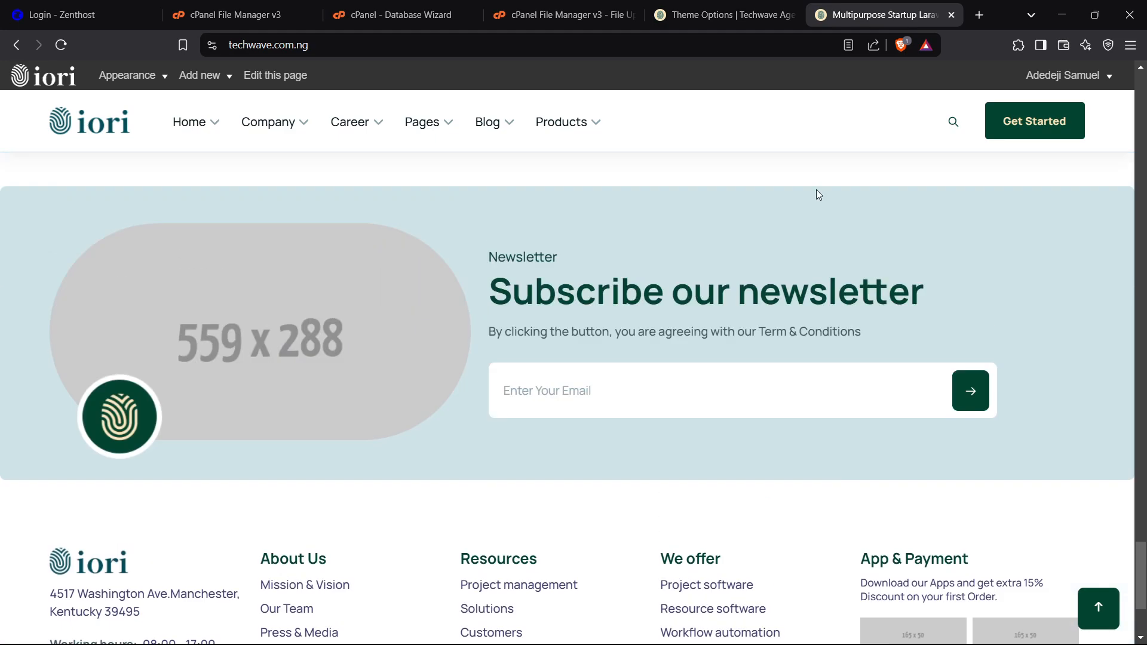
click(721, 16)
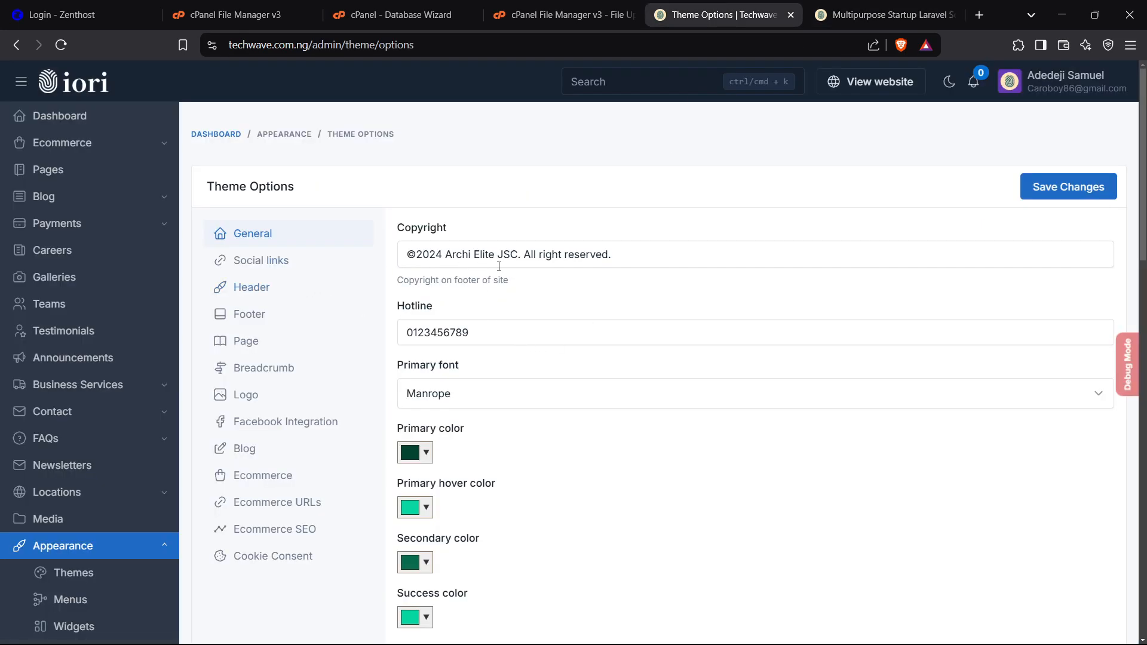
Step: Check the company name in the live site's footer copyright
click(889, 15)
scroll(440, 325, down, 3)
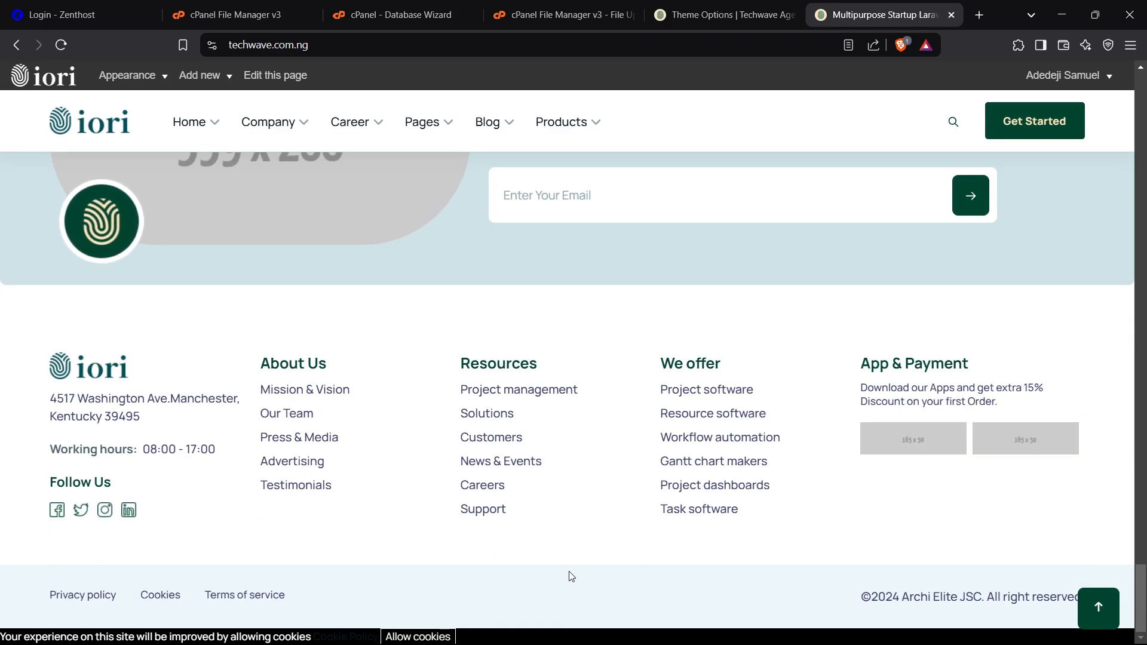
drag(914, 596, 959, 592)
click(711, 9)
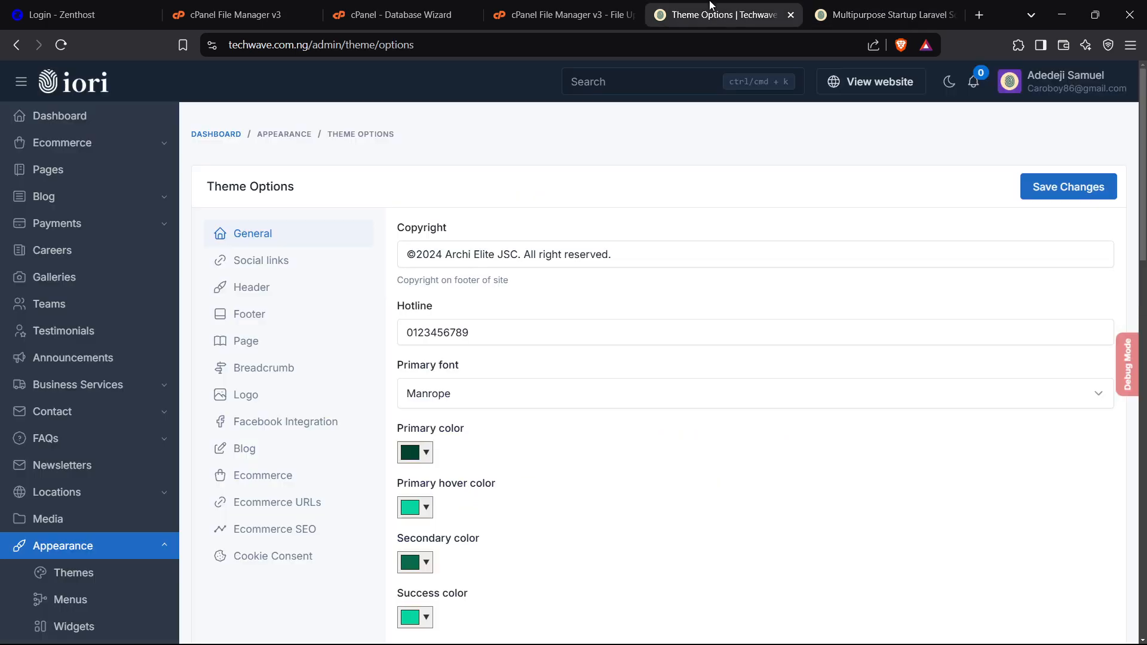
Step: Replace 'Archi Elite JSC' with 'Techwave' in the Copyright field and save
drag(519, 256, 457, 263)
key(Caps_Lock)
text(T)
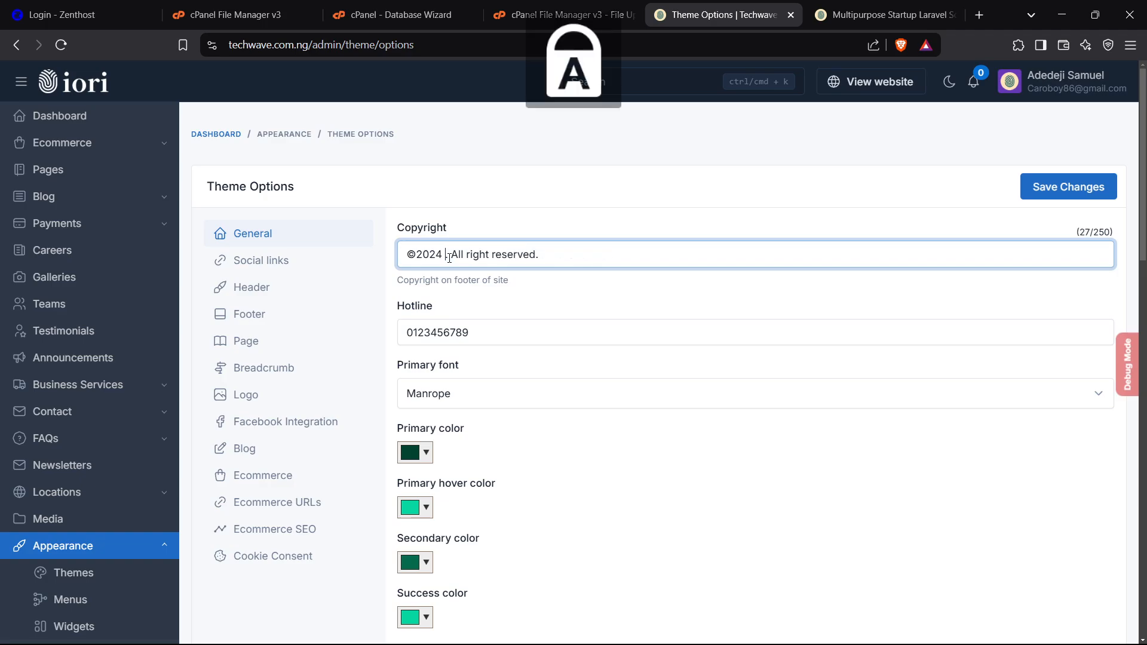
key(Caps_Lock)
text(echwave)
key(Return)
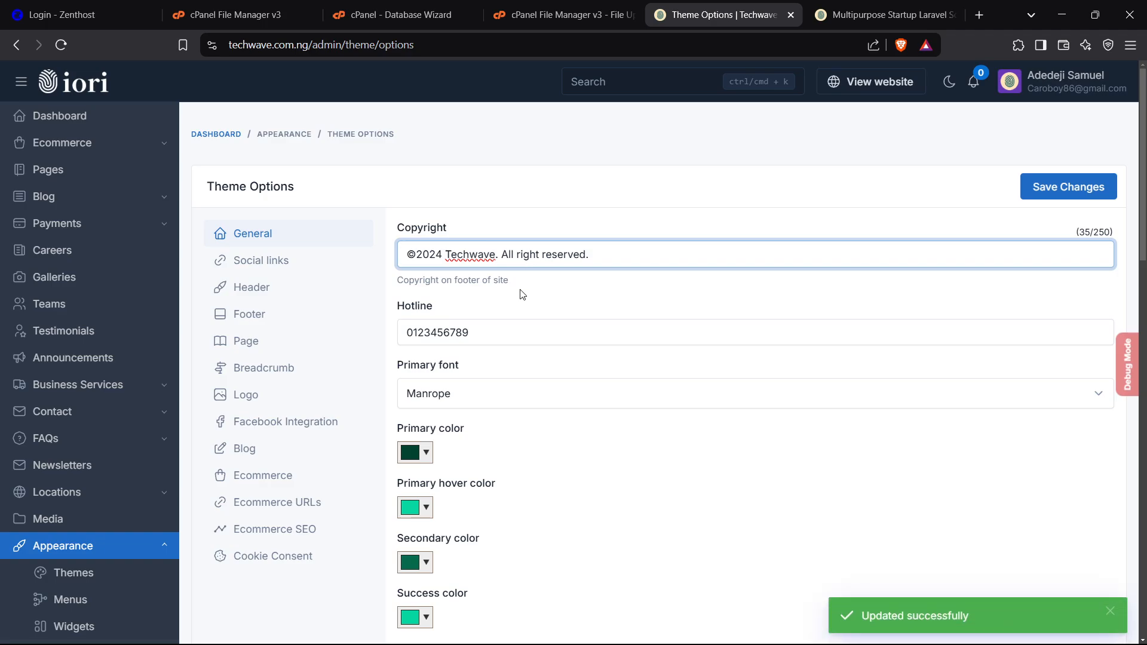
Step: Replace the Hotline with the new business phone number and save changes
scroll(494, 267, down, 1)
key(Tab)
key(BackSpace)
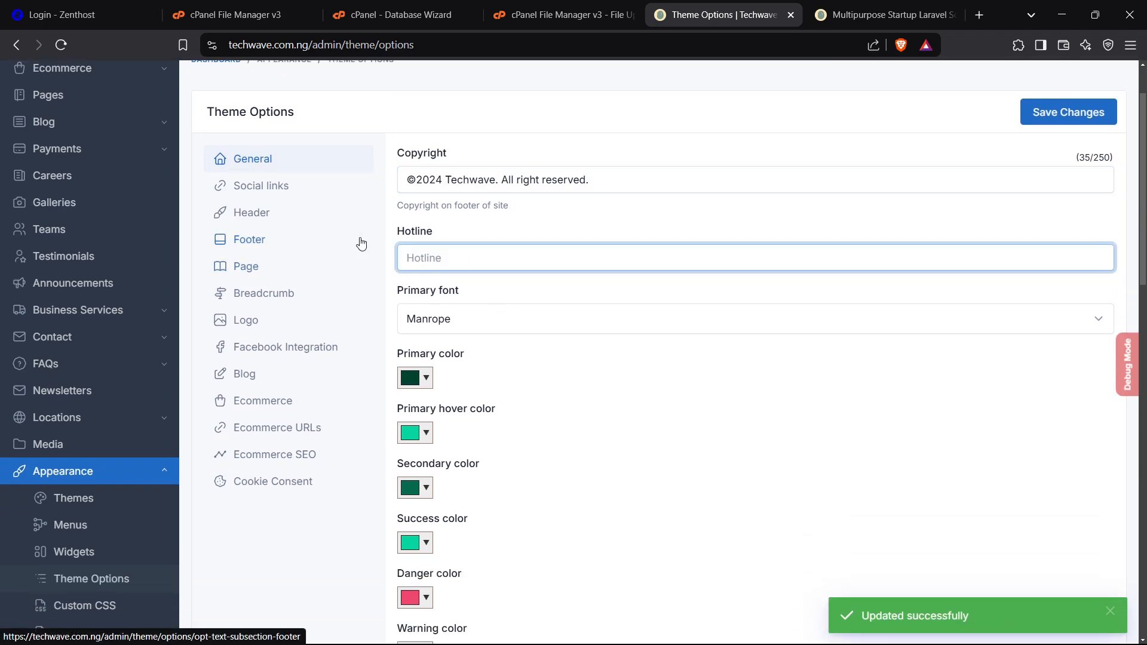
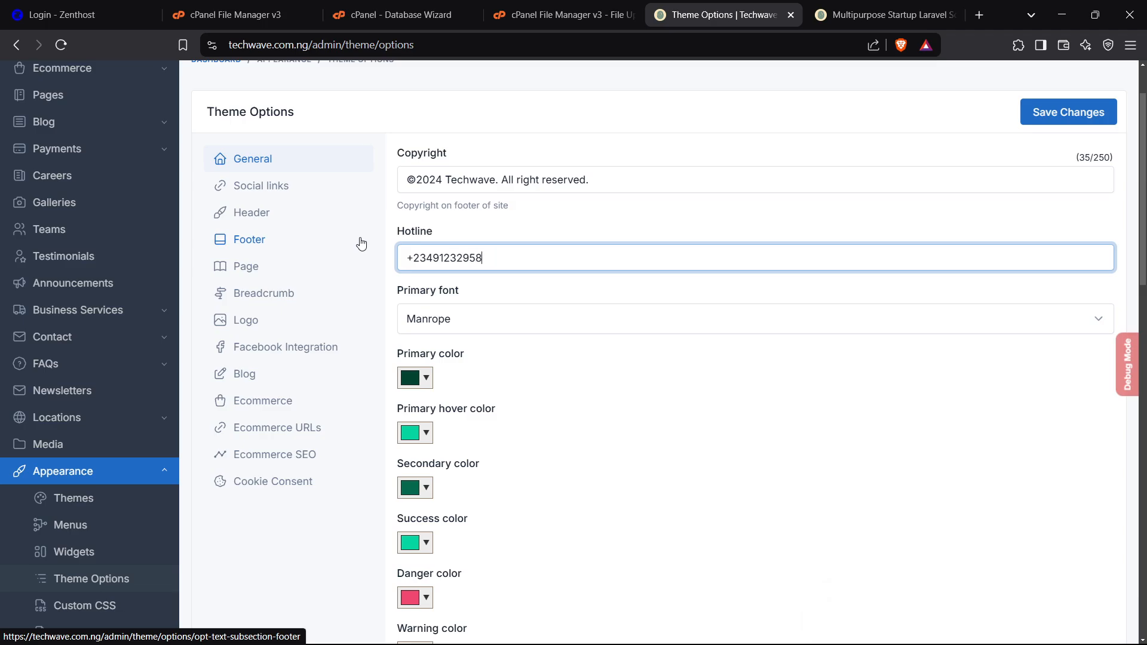
scroll(515, 400, down, 12)
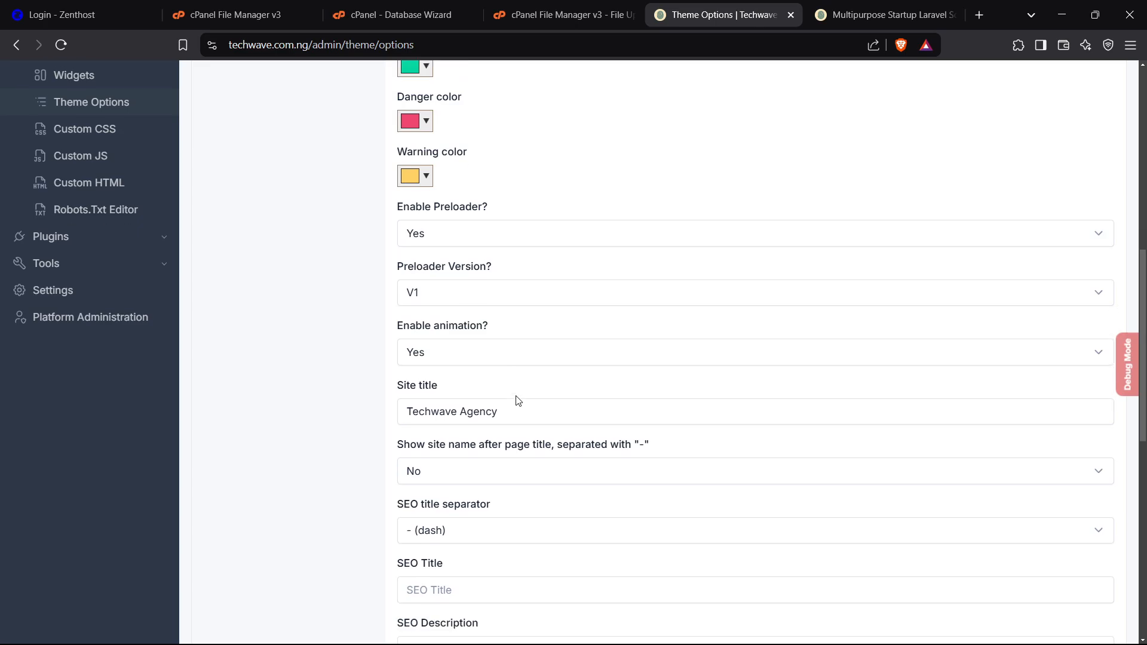
scroll(479, 220, down, 4)
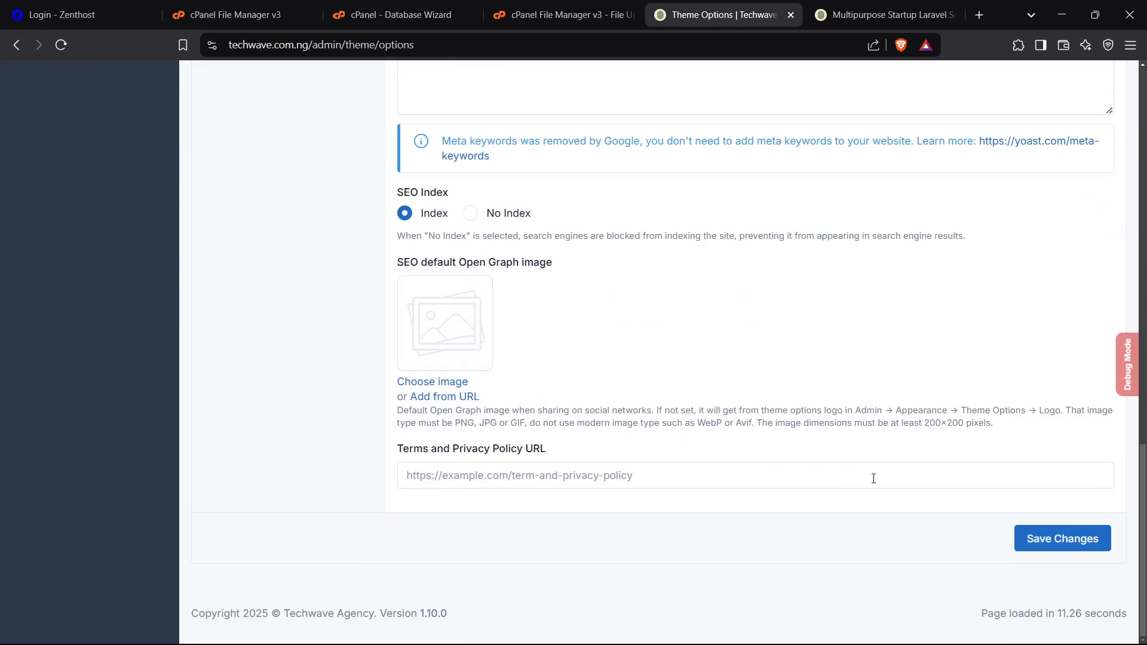
click(1038, 532)
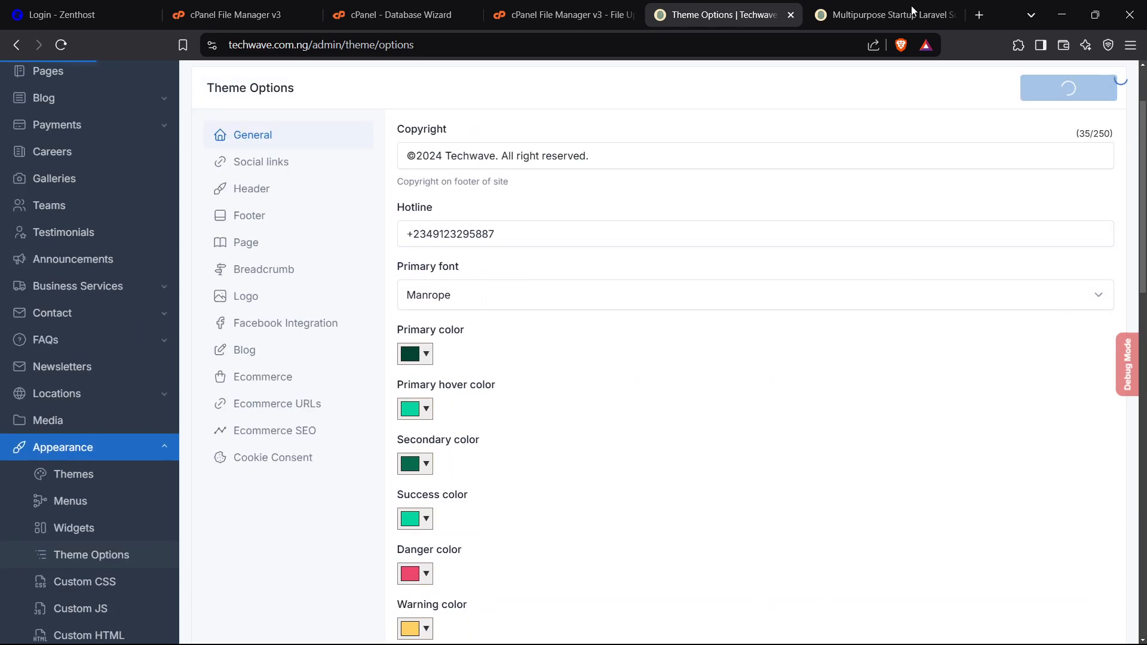
Step: Check the live site for the changes, then return to Theme Options
key(ctrl+Tab)
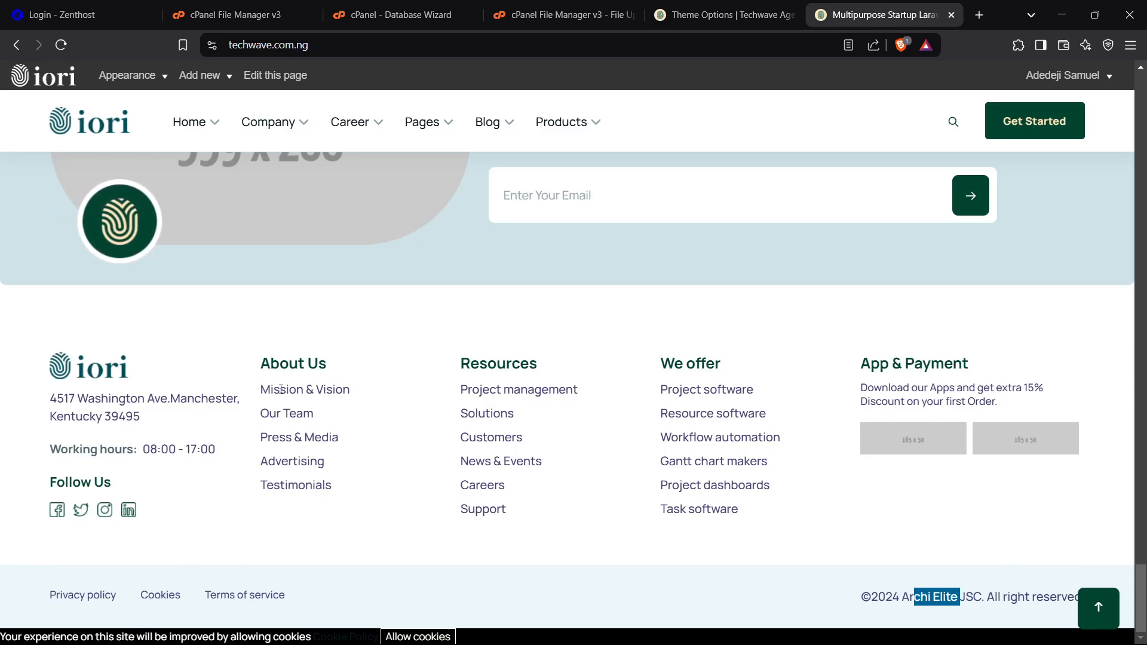
click(771, 16)
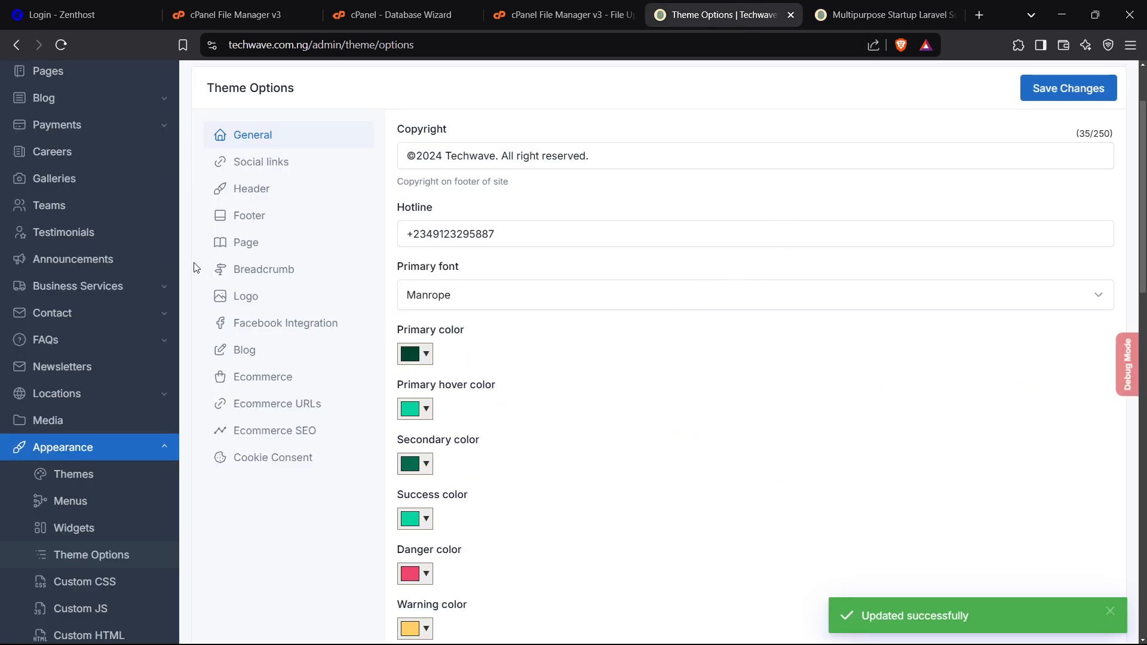
scroll(216, 269, up, 2)
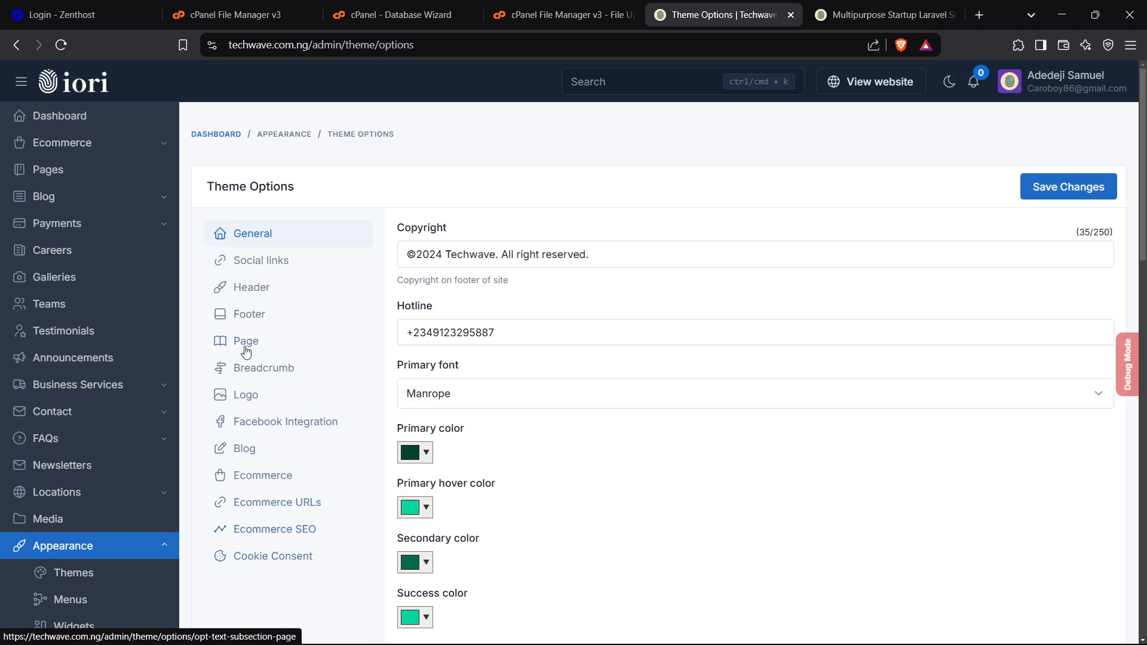
Step: In Theme Options › Header, set Enable header top to No
click(260, 262)
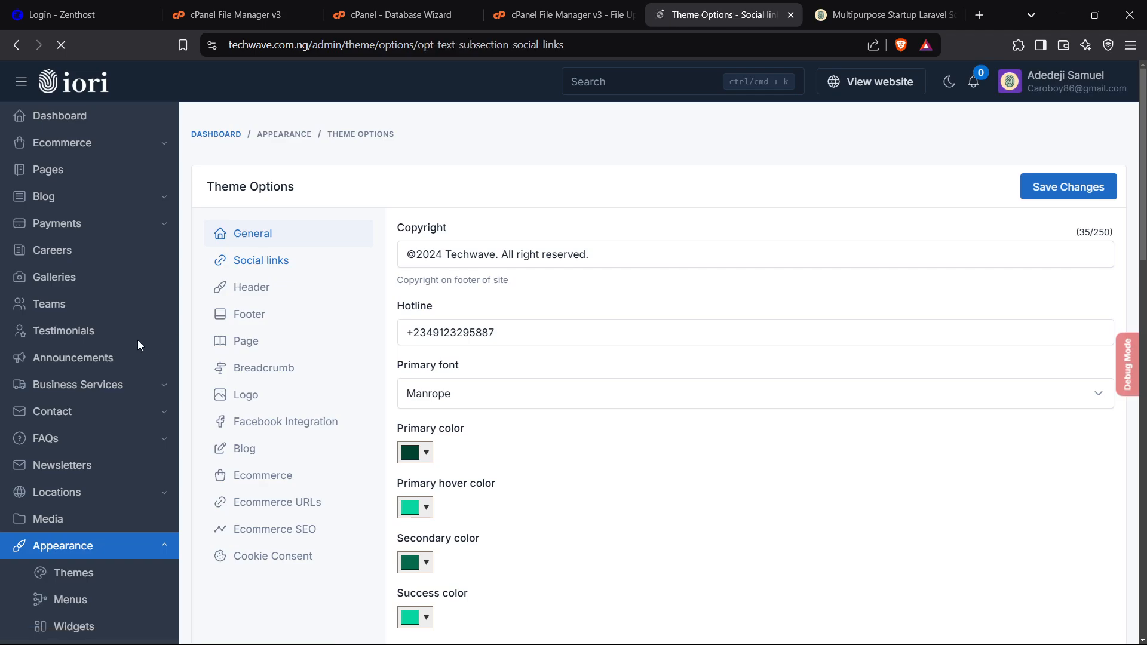
scroll(547, 454, down, 6)
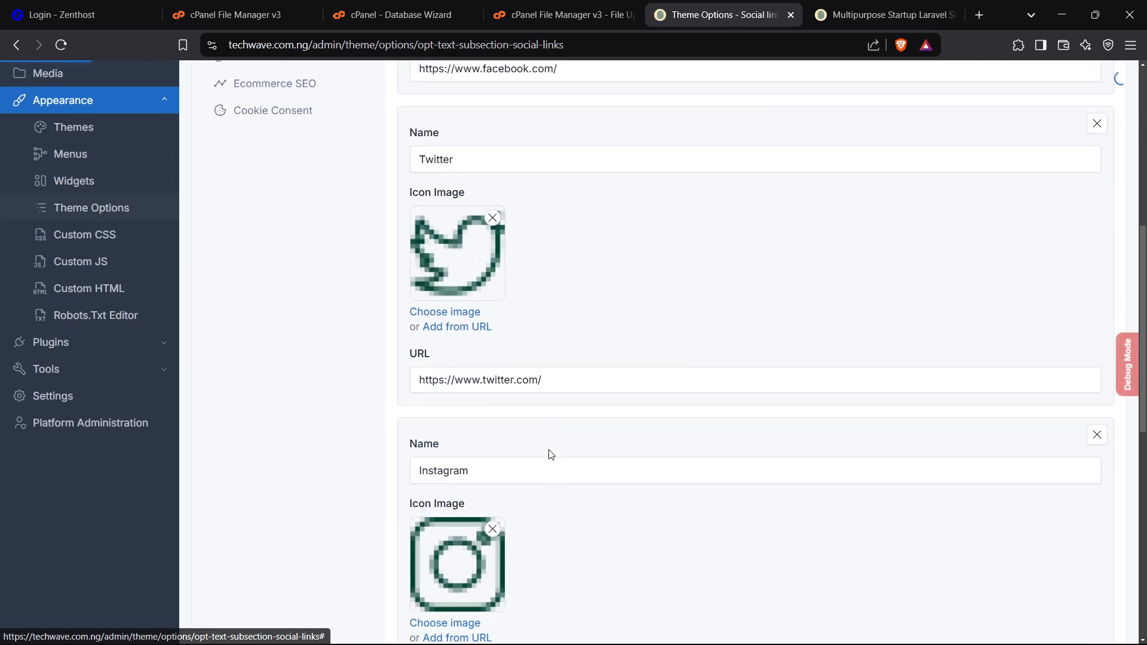
scroll(488, 420, up, 6)
click(277, 296)
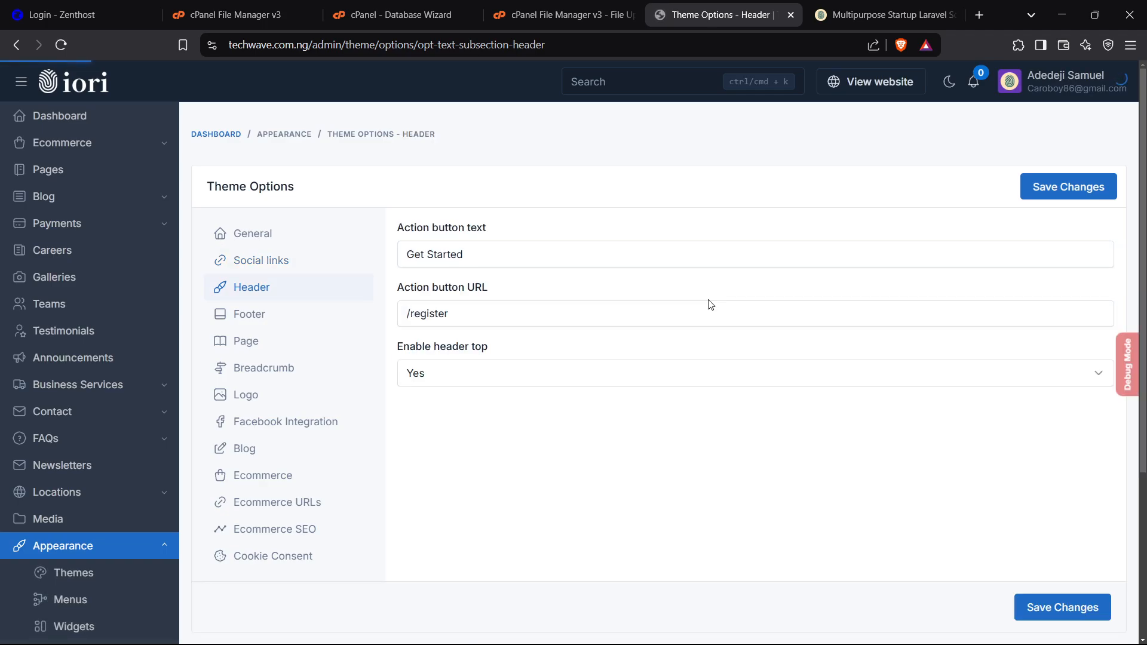
click(471, 380)
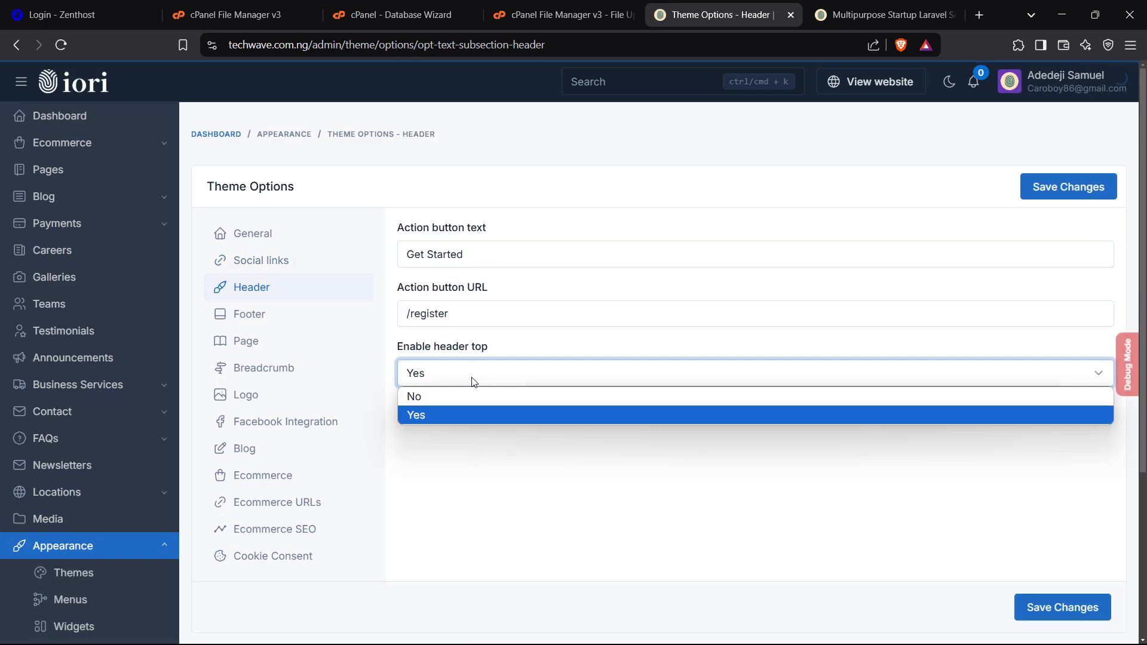
click(442, 412)
click(448, 373)
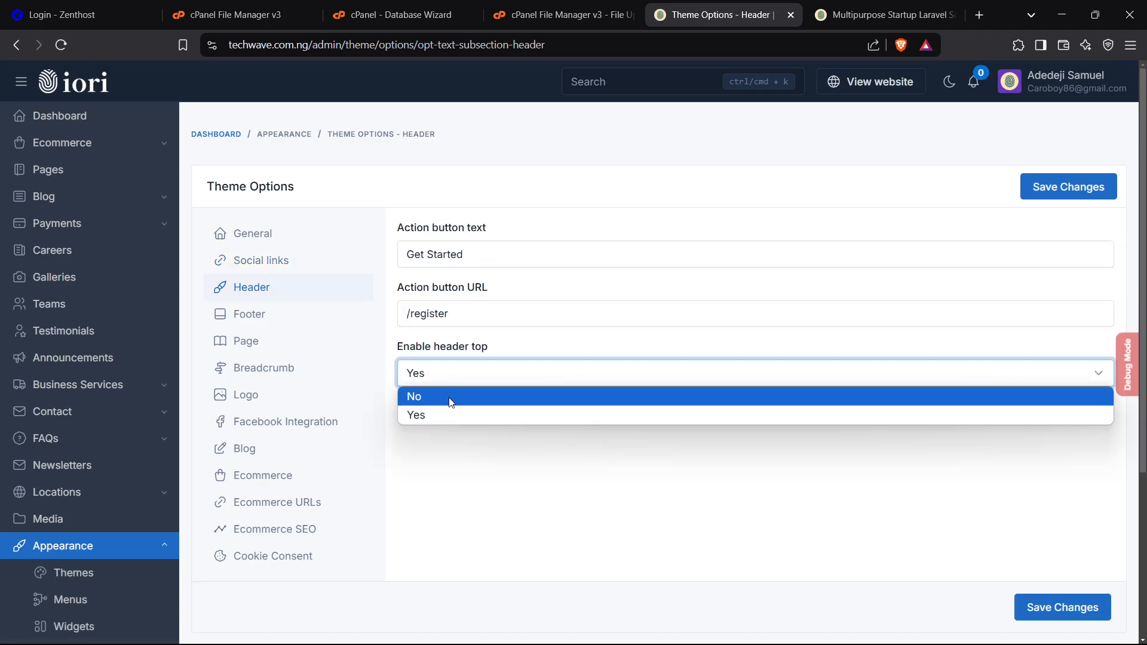
click(448, 398)
Step: Save the header change and scroll to the top of the live homepage
click(1063, 607)
click(885, 14)
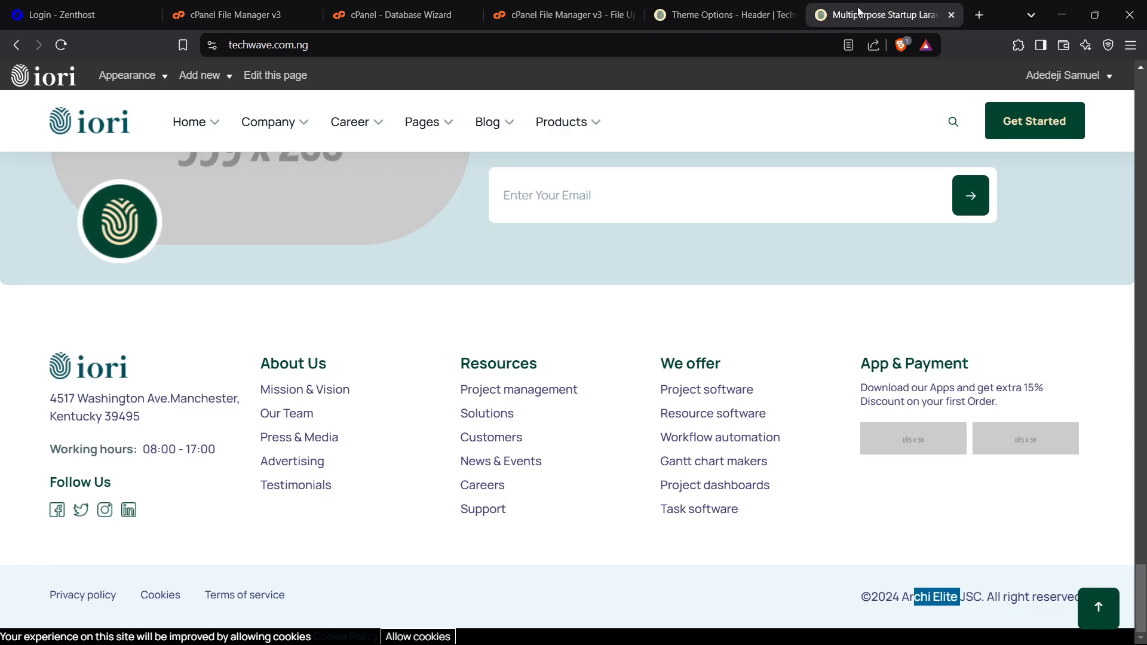
scroll(582, 258, up, 10)
scroll(581, 260, up, 8)
drag(1141, 449, 1141, 92)
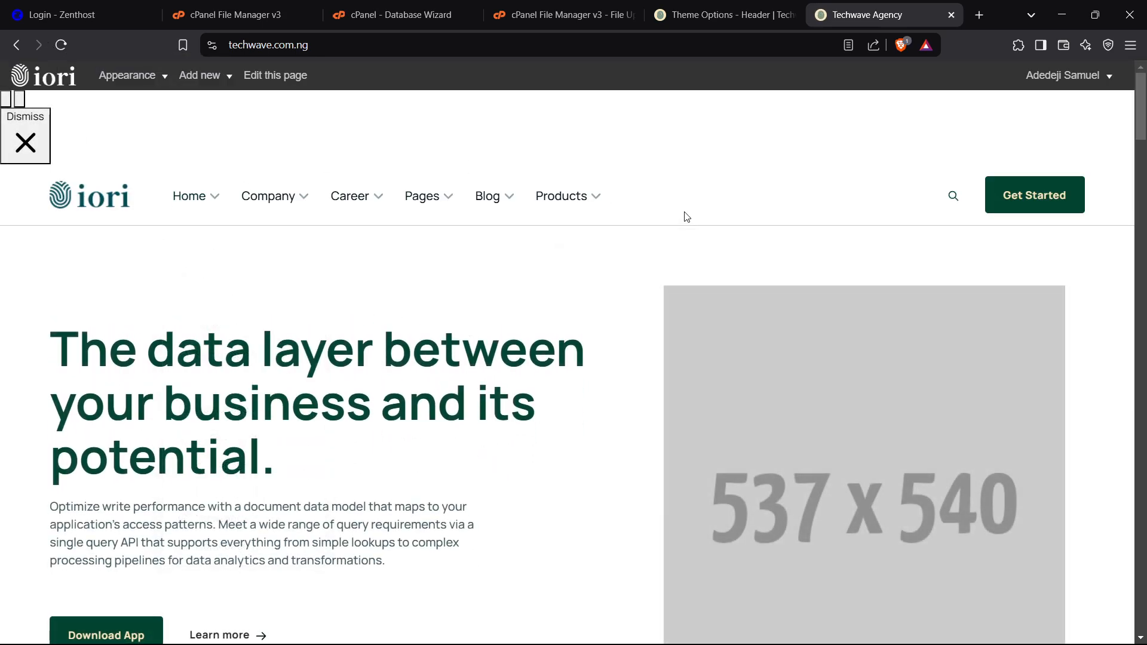
Step: Set Enable header top back to Yes and save changes
click(717, 13)
click(520, 379)
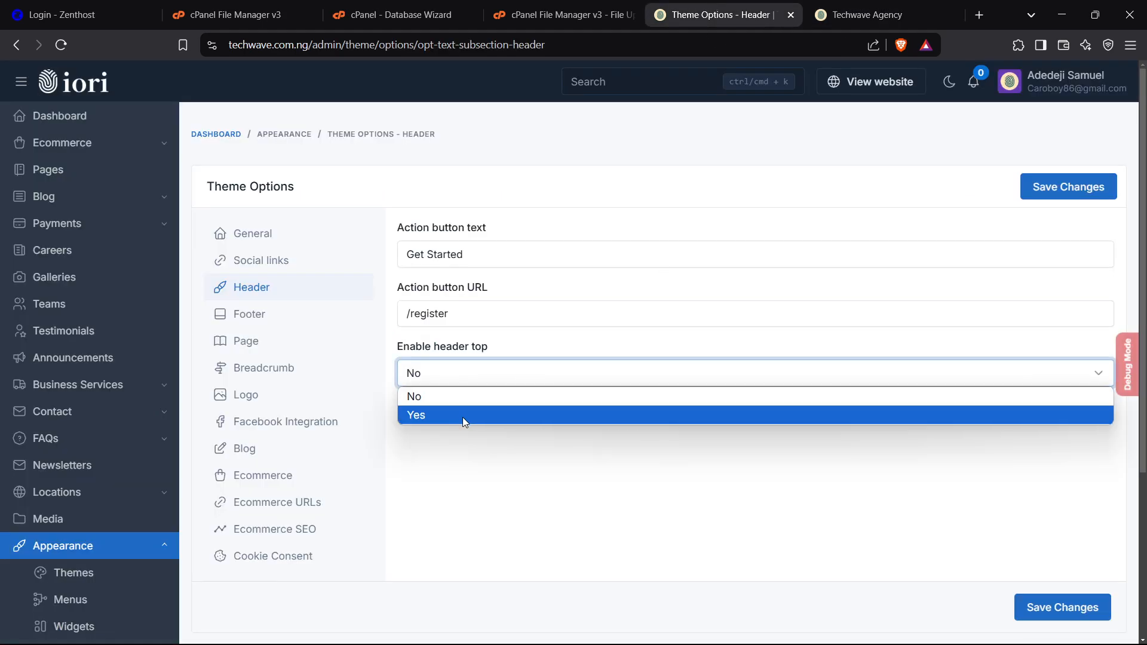
click(464, 417)
click(1067, 612)
Step: Confirm the live homepage shows the Order Tracking top bar again
click(865, 7)
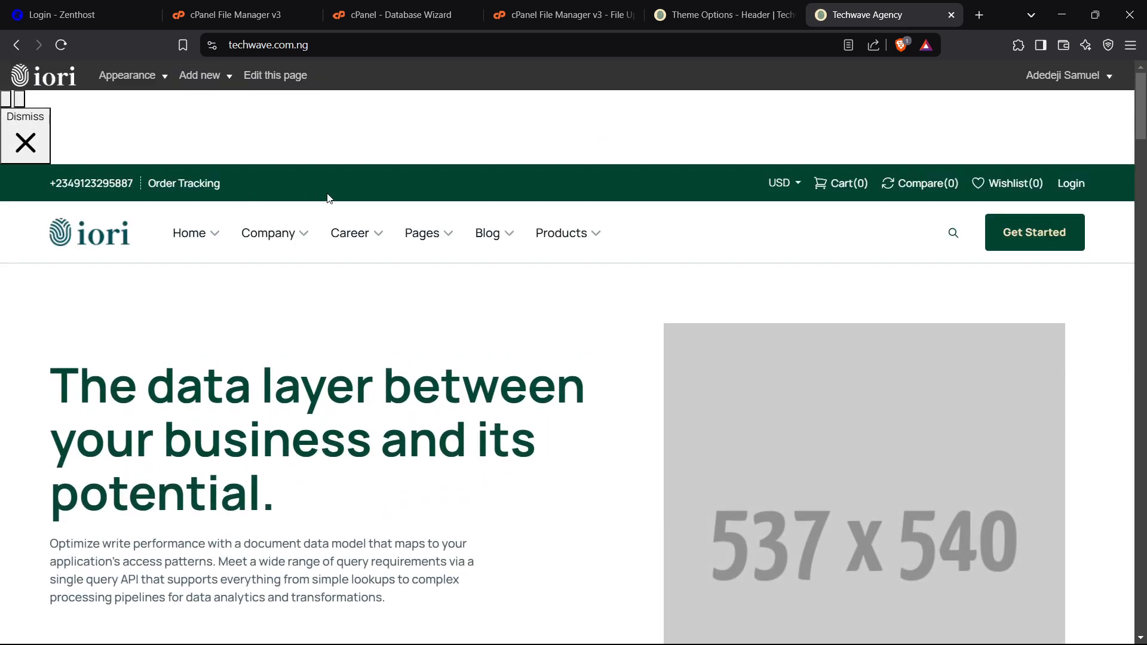
drag(328, 197, 170, 195)
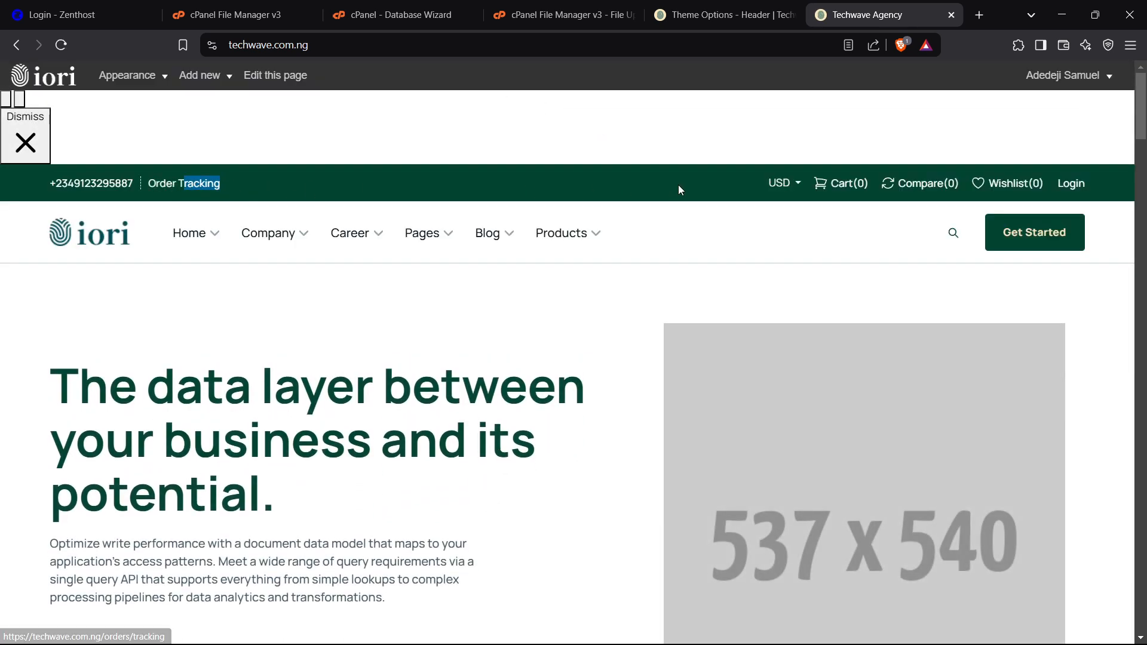
click(677, 17)
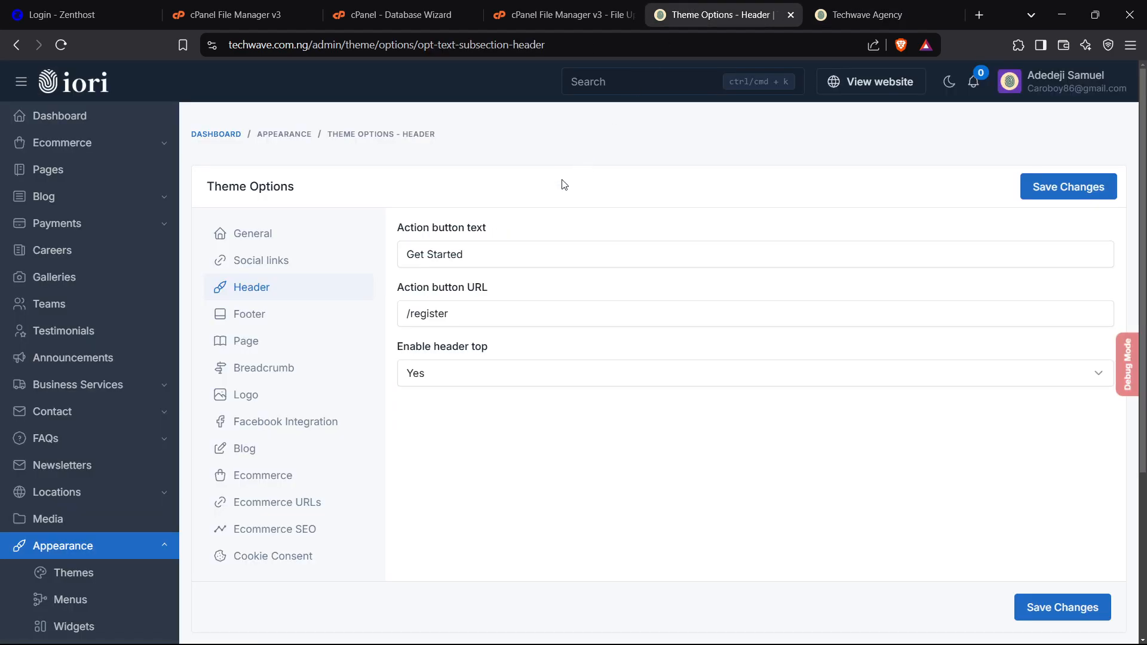
Step: Review the Footer theme settings against the live site, then browse the Page options
click(268, 316)
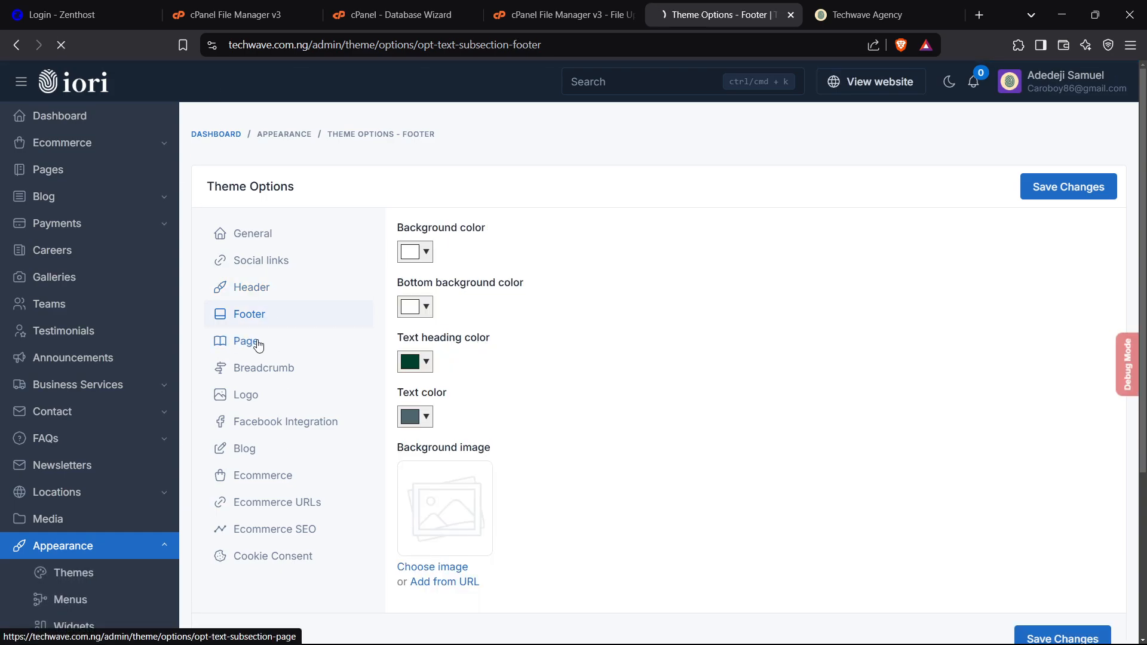
key(ctrl+Tab)
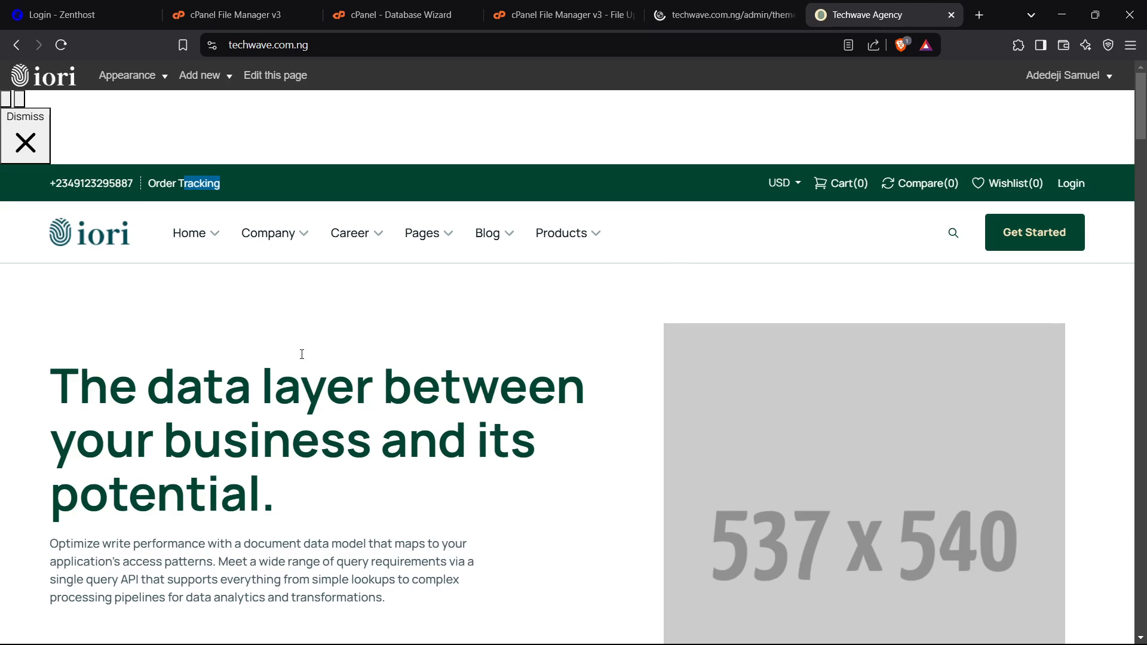
scroll(850, 329, down, 13)
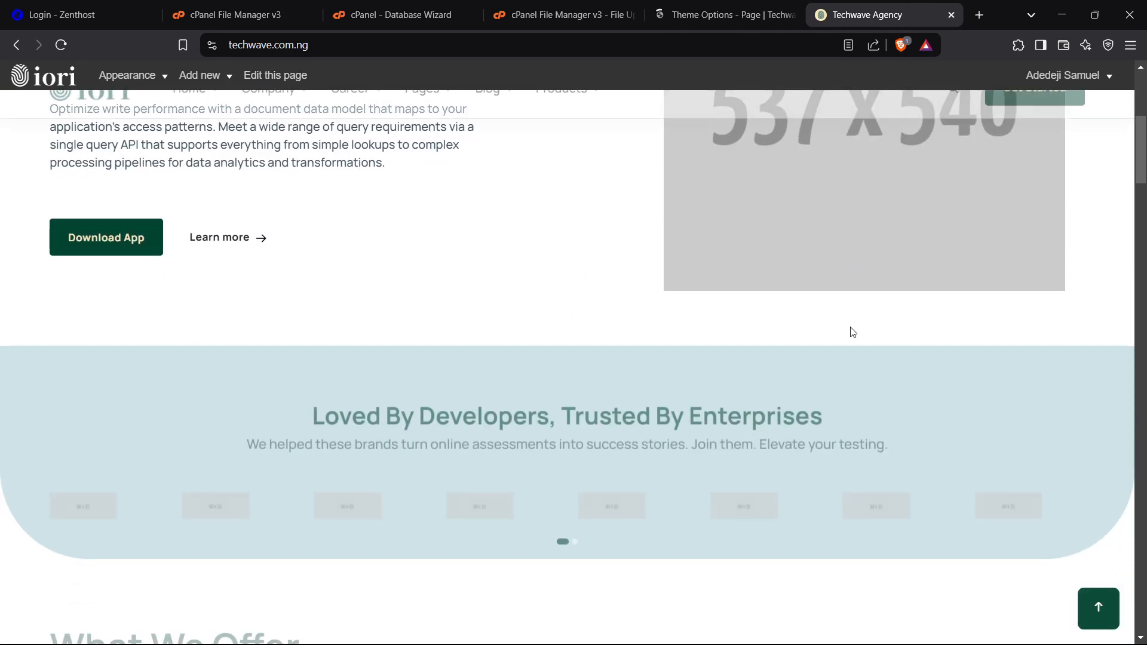
scroll(503, 274, up, 5)
scroll(503, 273, up, 8)
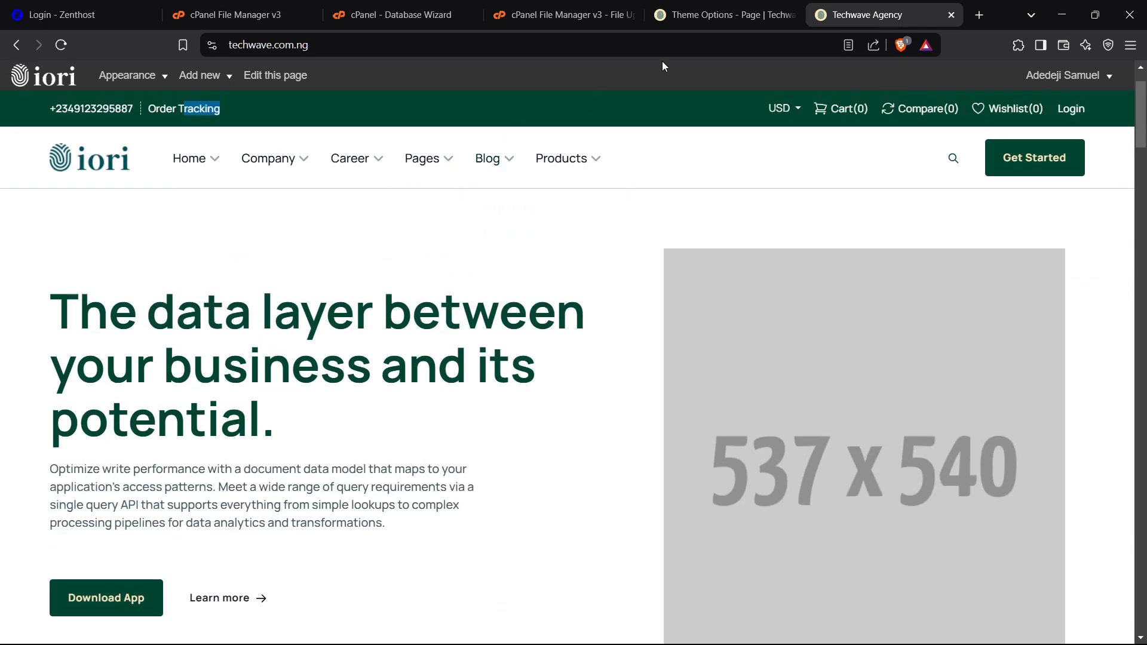
click(750, 17)
scroll(849, 291, down, 3)
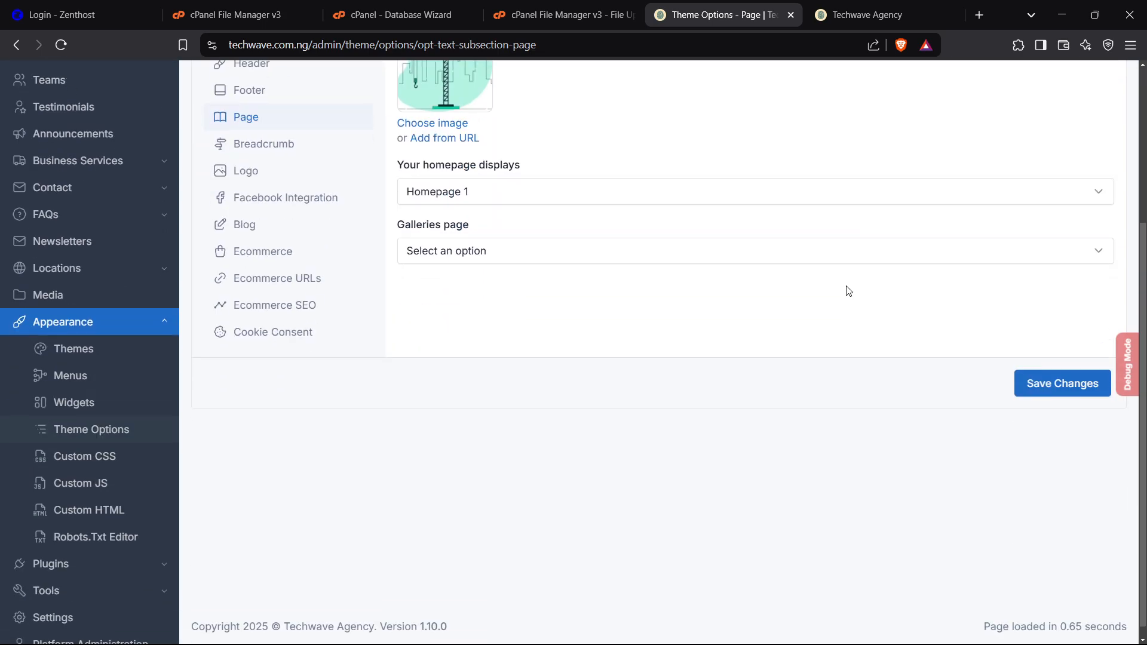
scroll(115, 352, up, 3)
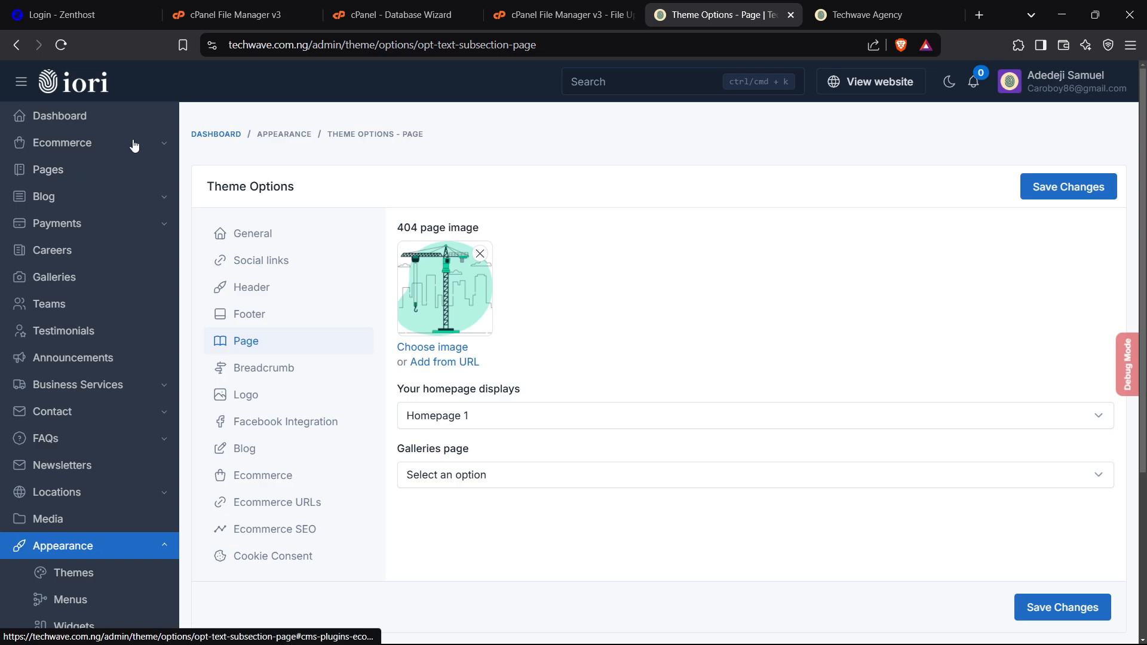
scroll(80, 234, down, 2)
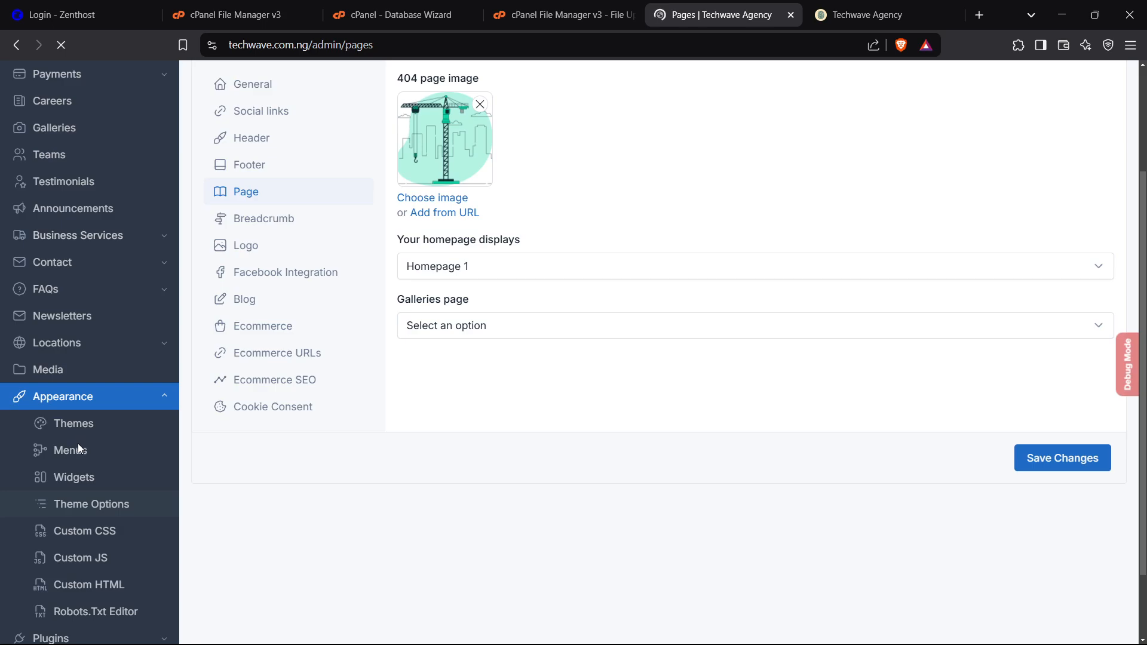
Step: Open the Menus list under Appearance in the admin sidebar
scroll(474, 346, down, 1)
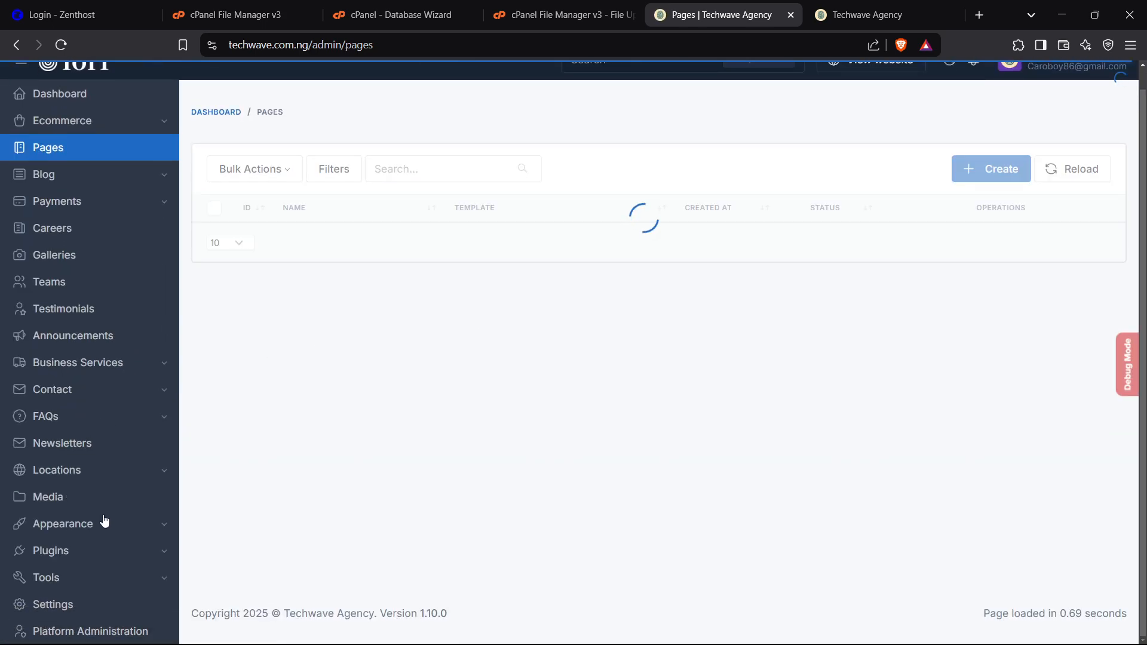
click(106, 548)
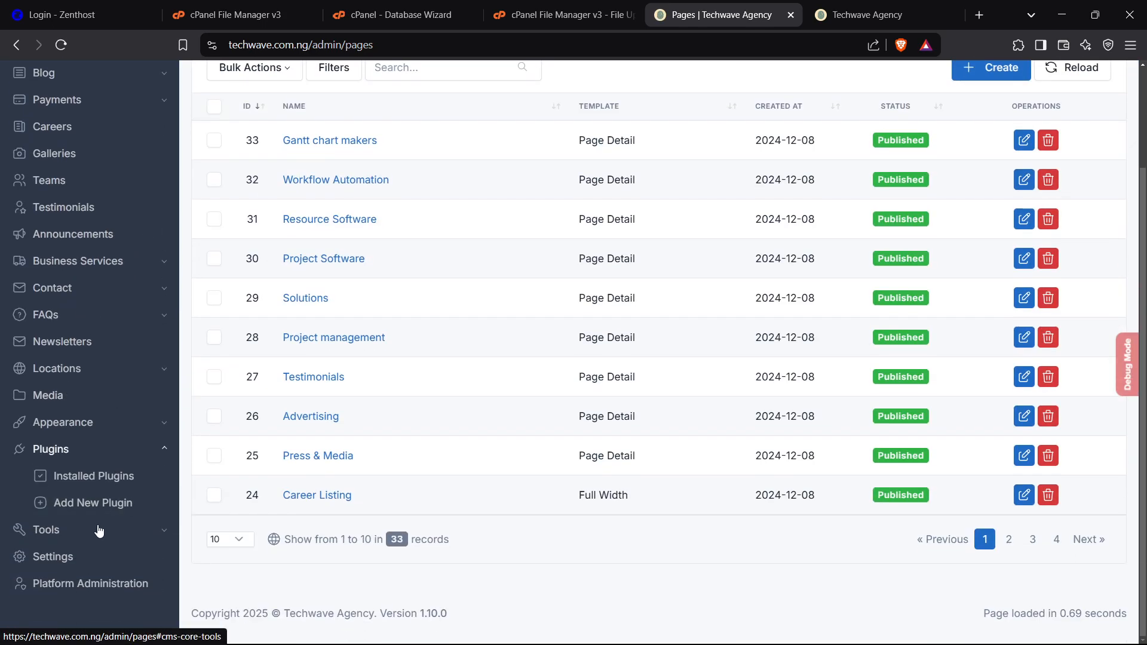
click(153, 455)
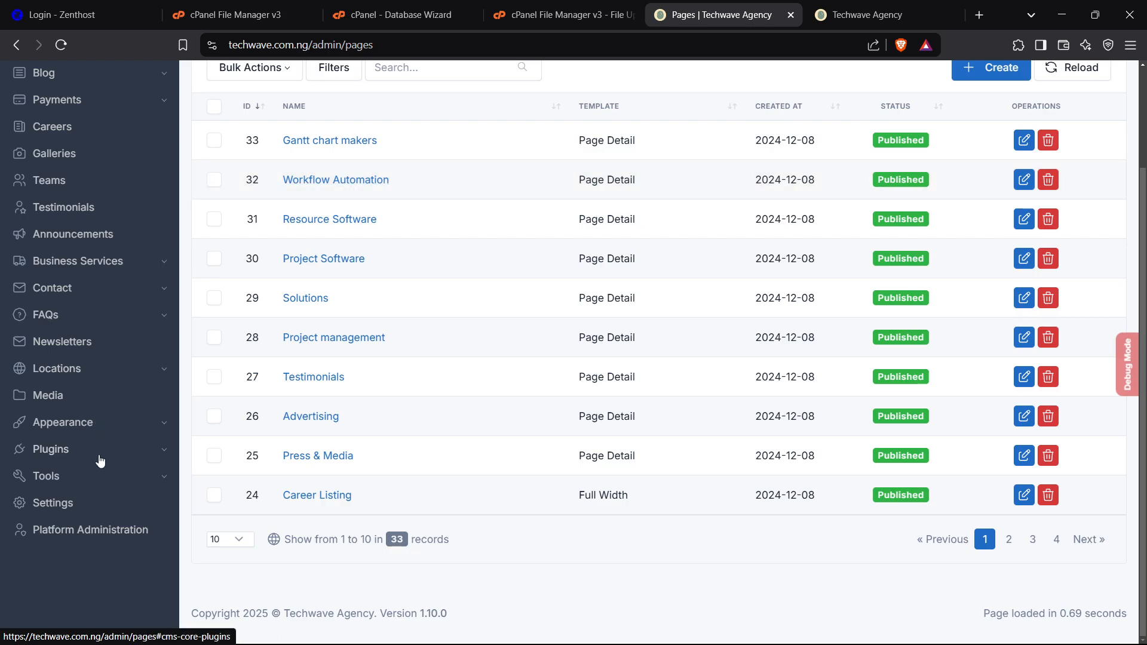
click(126, 426)
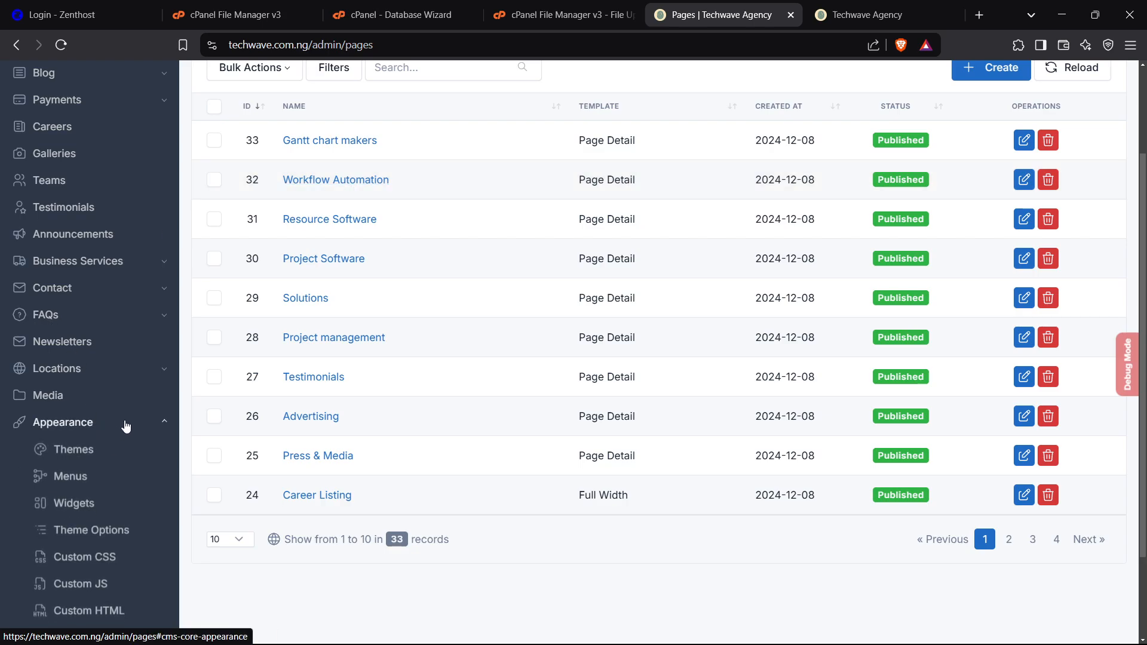
click(87, 475)
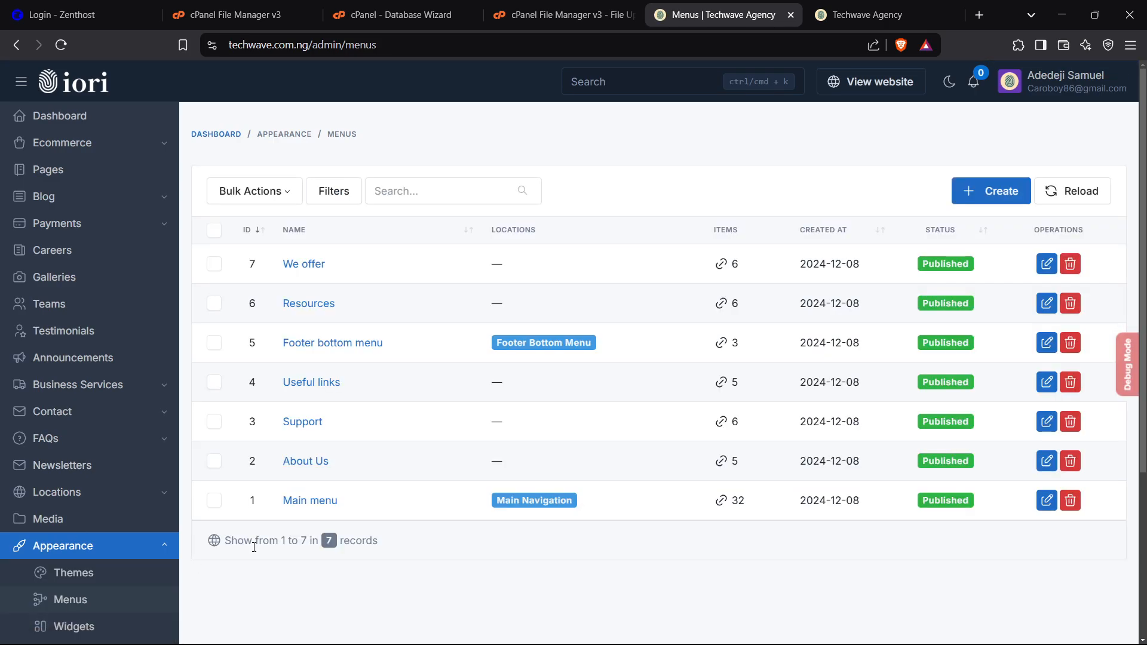
Step: Edit the Main menu and inspect the Homepage 1 item's details
click(1048, 500)
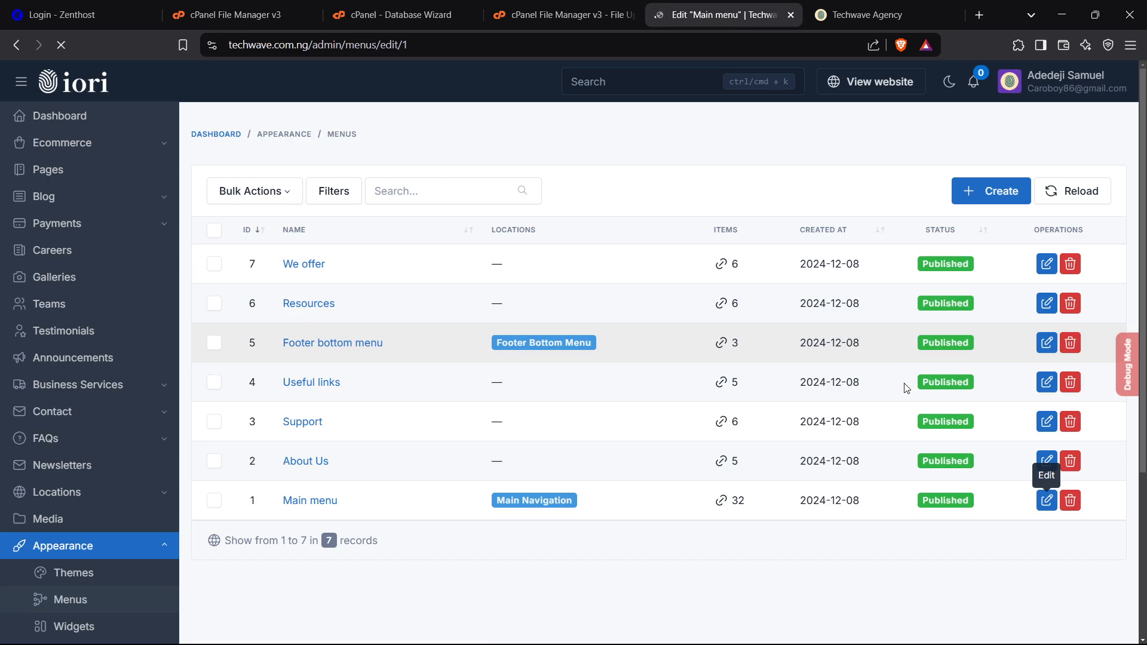
scroll(566, 310, down, 3)
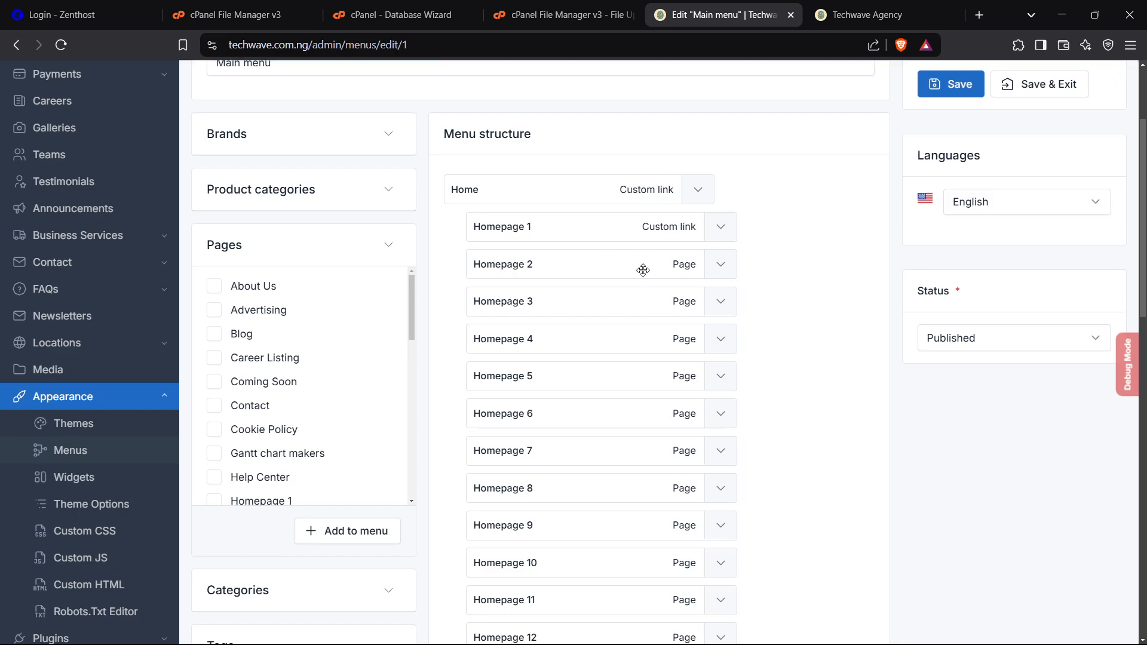
scroll(643, 270, down, 3)
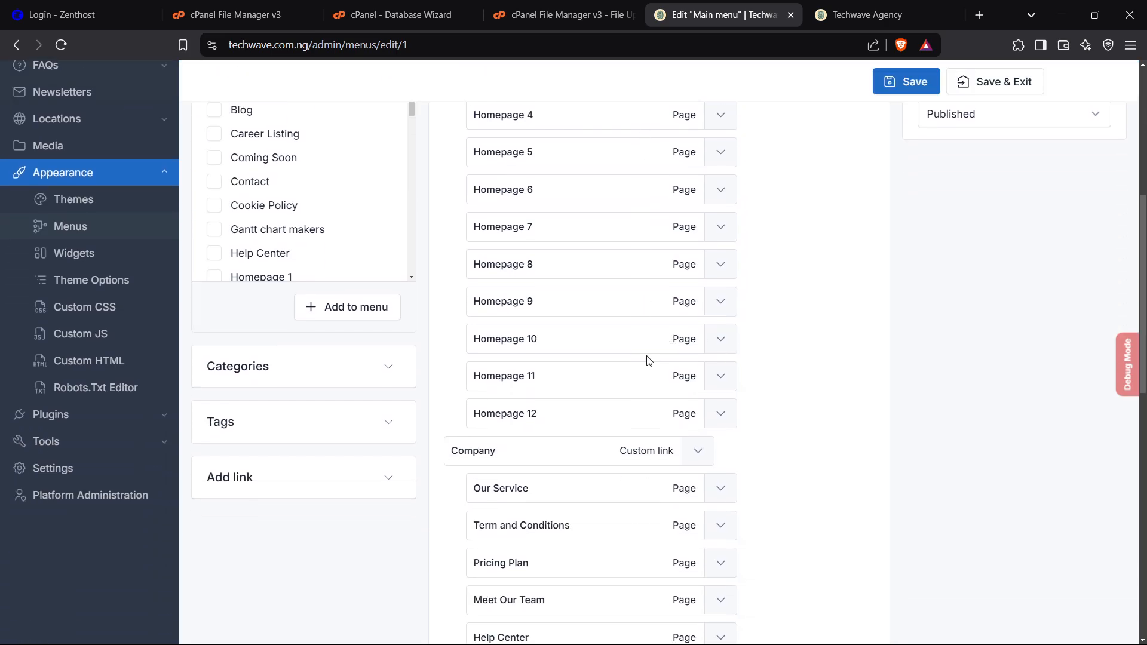
scroll(766, 391, up, 5)
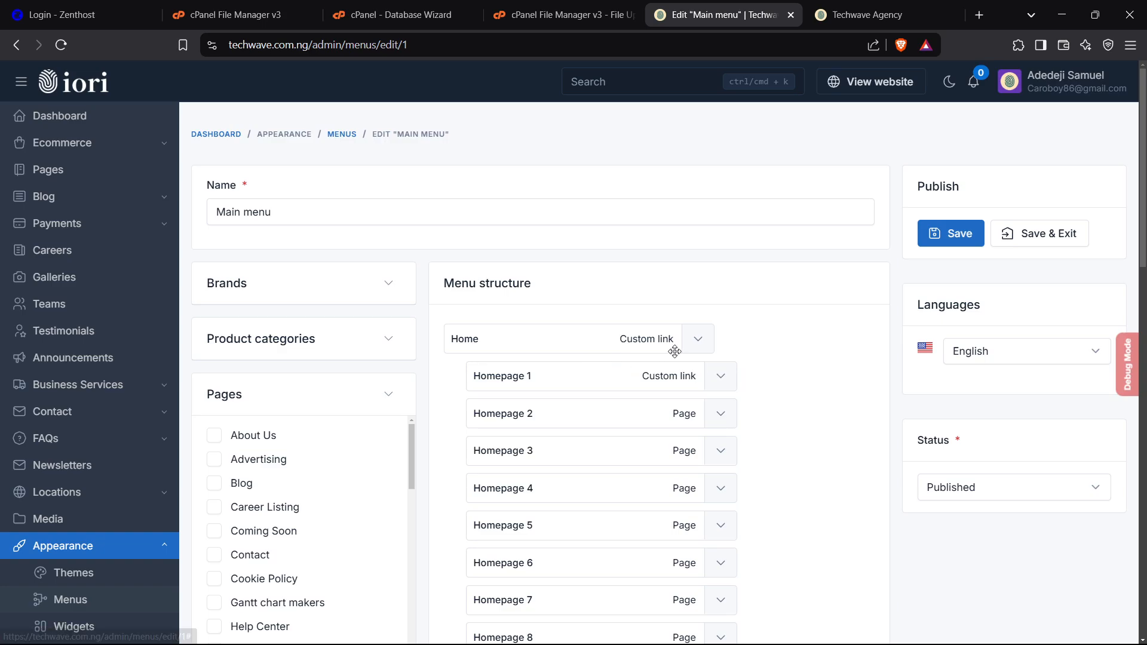
click(722, 375)
scroll(717, 383, down, 5)
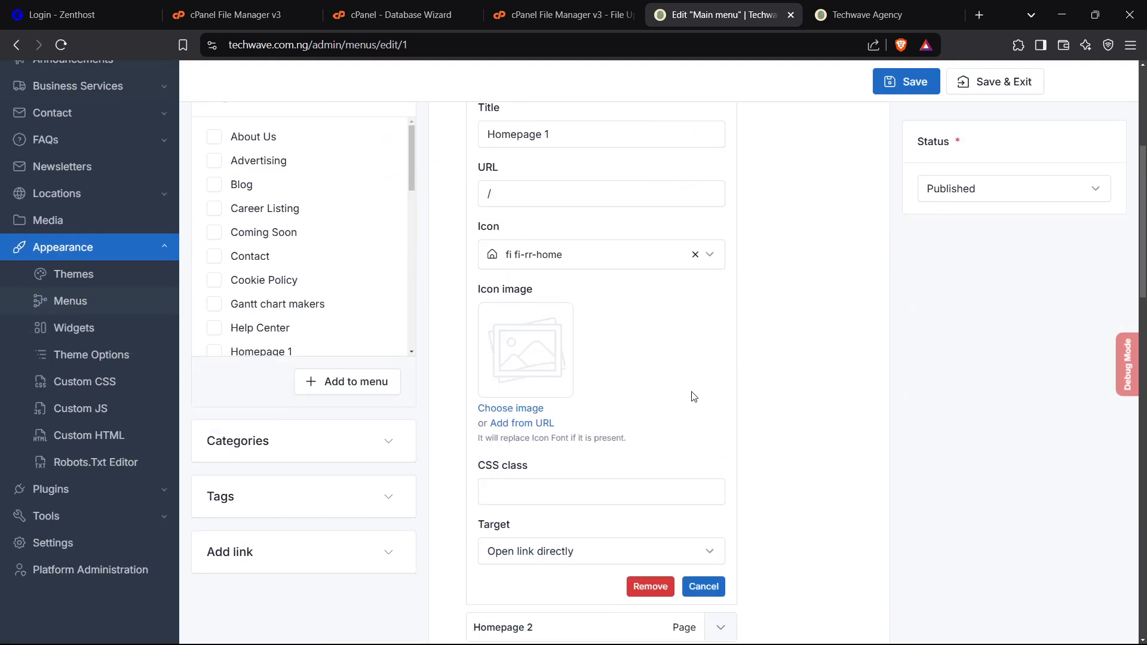
scroll(702, 388, up, 4)
click(721, 302)
scroll(120, 197, up, 2)
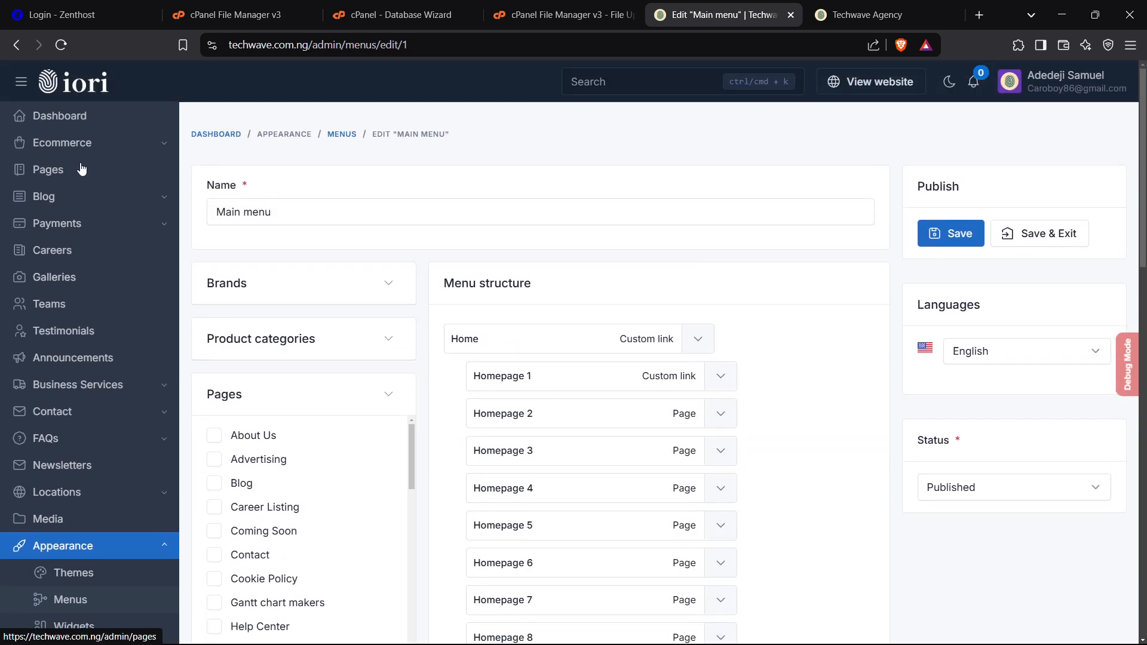
Step: Open the Dashboard in a background tab, then go to Theme Options
right_click(86, 114)
click(133, 127)
scroll(89, 340, down, 4)
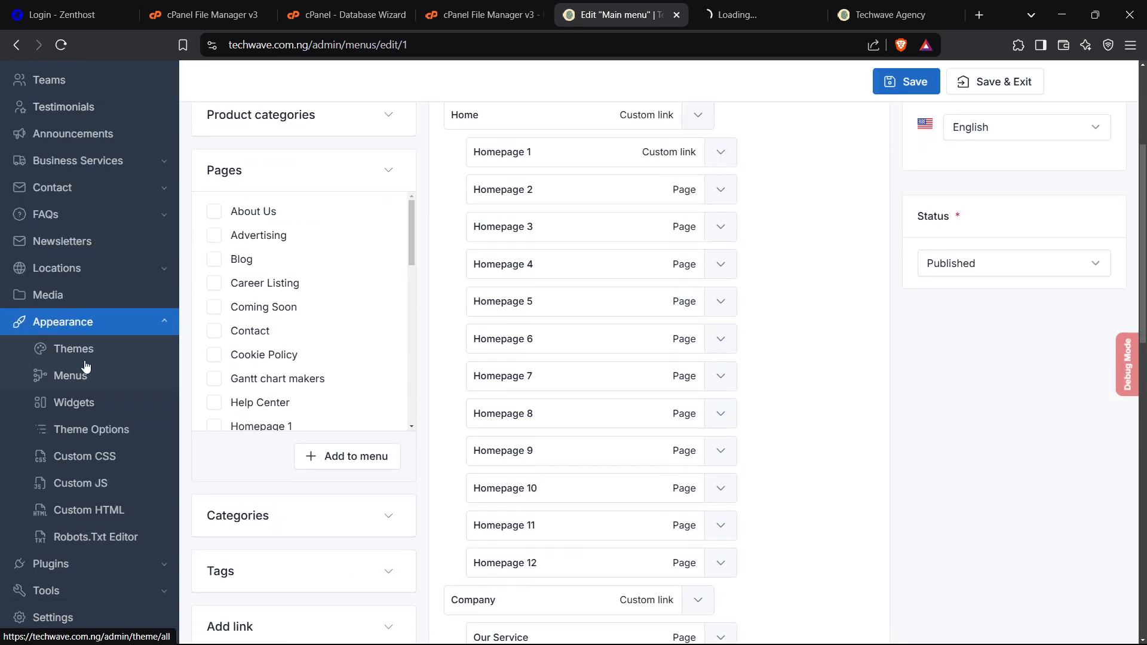
click(83, 432)
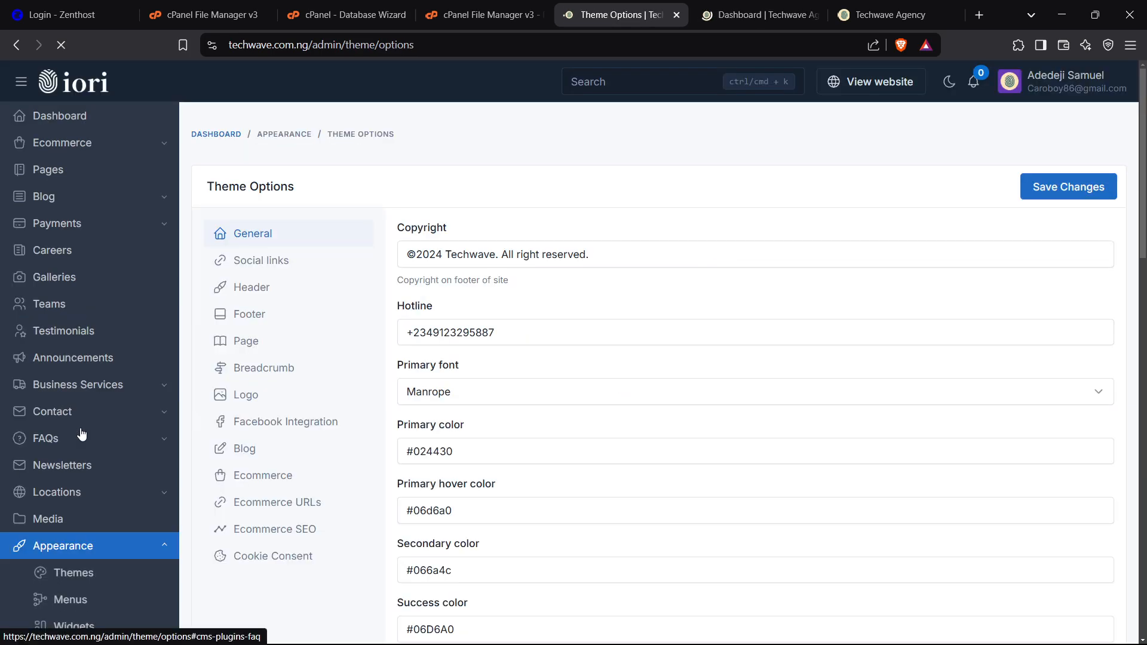
Step: Scroll through Theme Options, then expand the Tools and Plugins menus on the Dashboard
scroll(257, 366, down, 1)
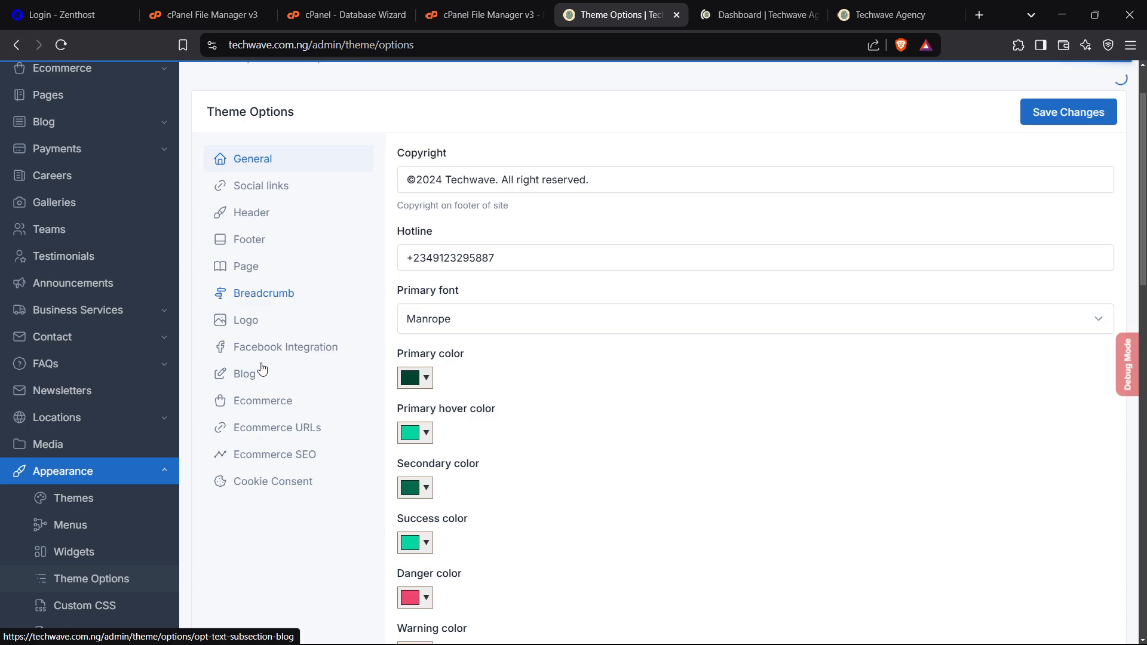
scroll(179, 418, down, 2)
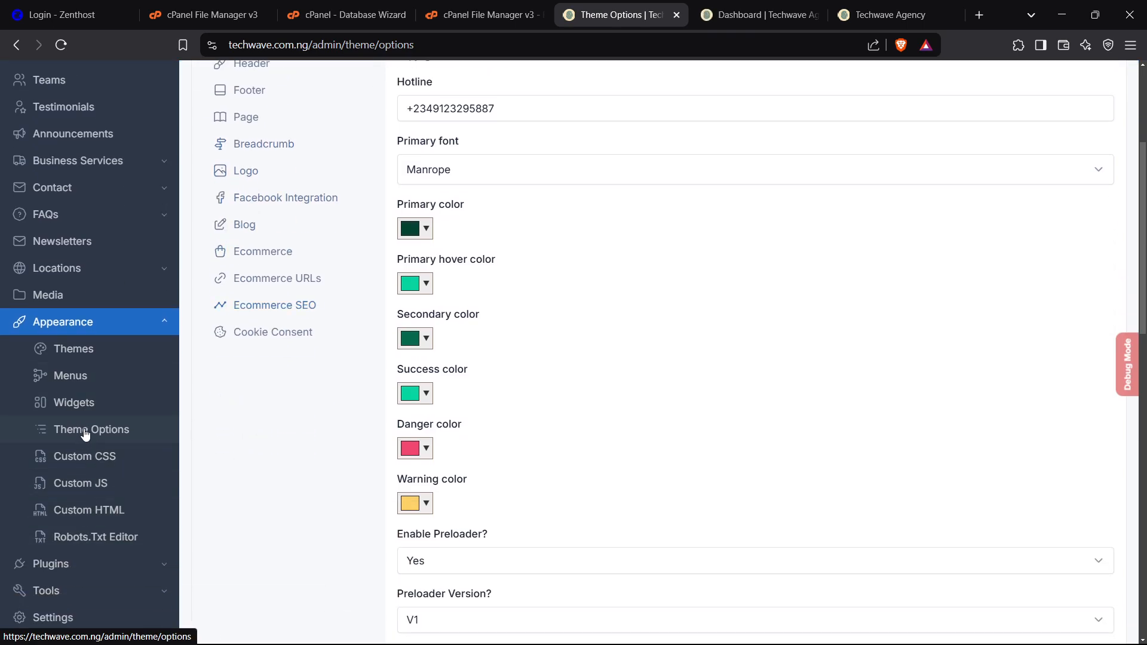
scroll(92, 412, down, 4)
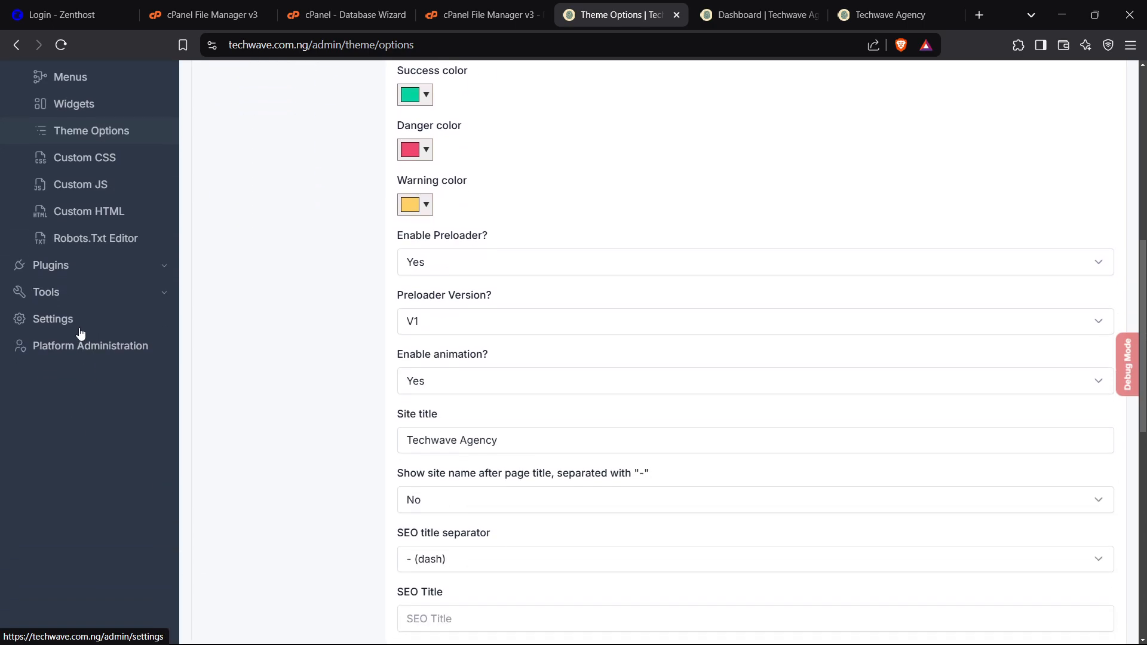
click(738, 8)
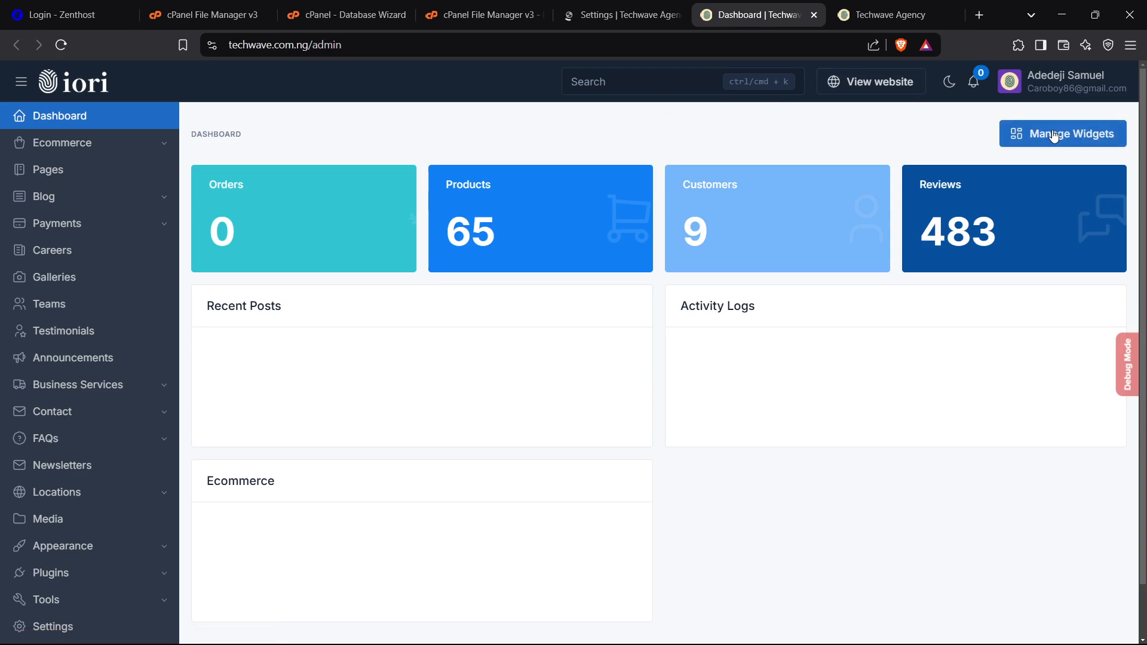
scroll(63, 325, down, 1)
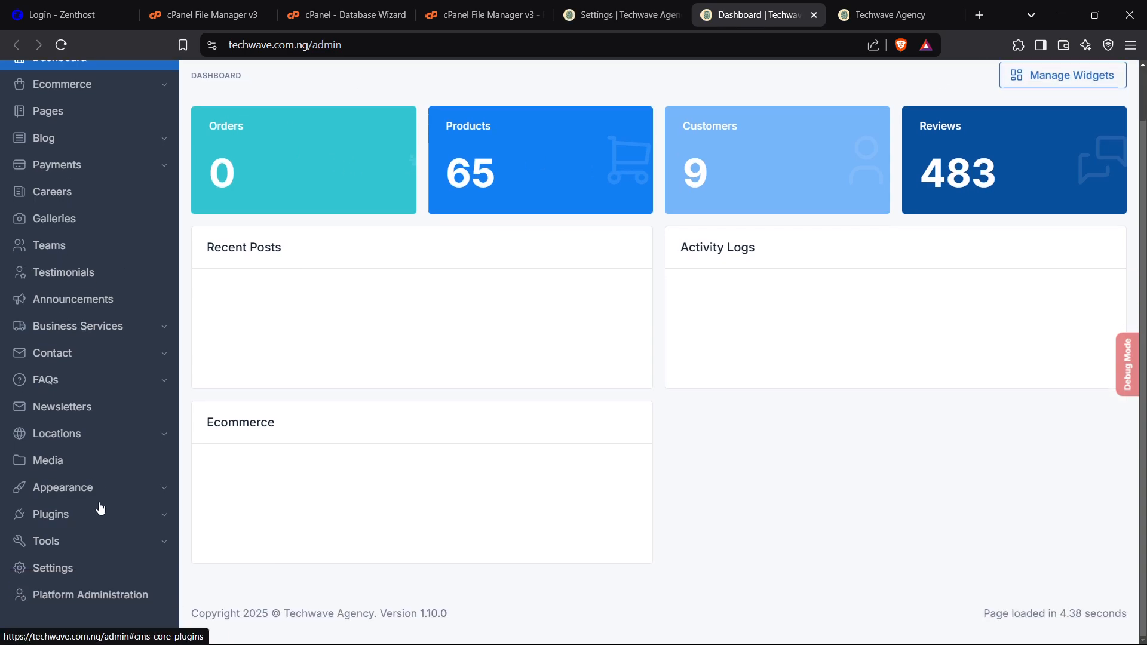
click(98, 540)
click(87, 508)
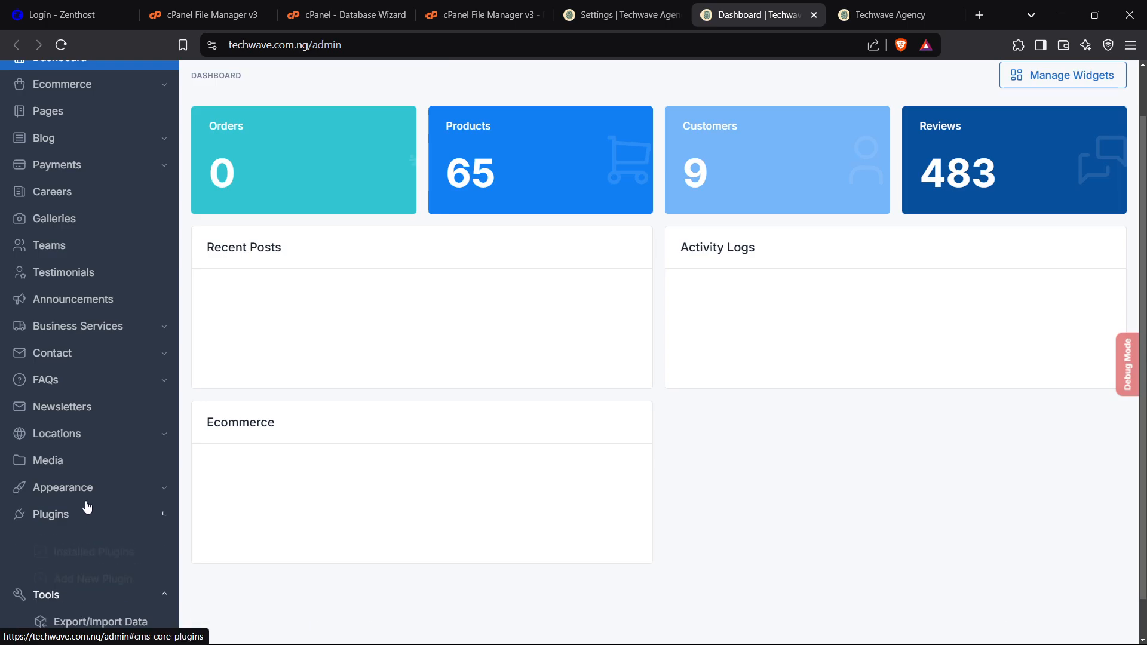
Step: Open General settings and review the active license, UTC timezone and English language
click(616, 14)
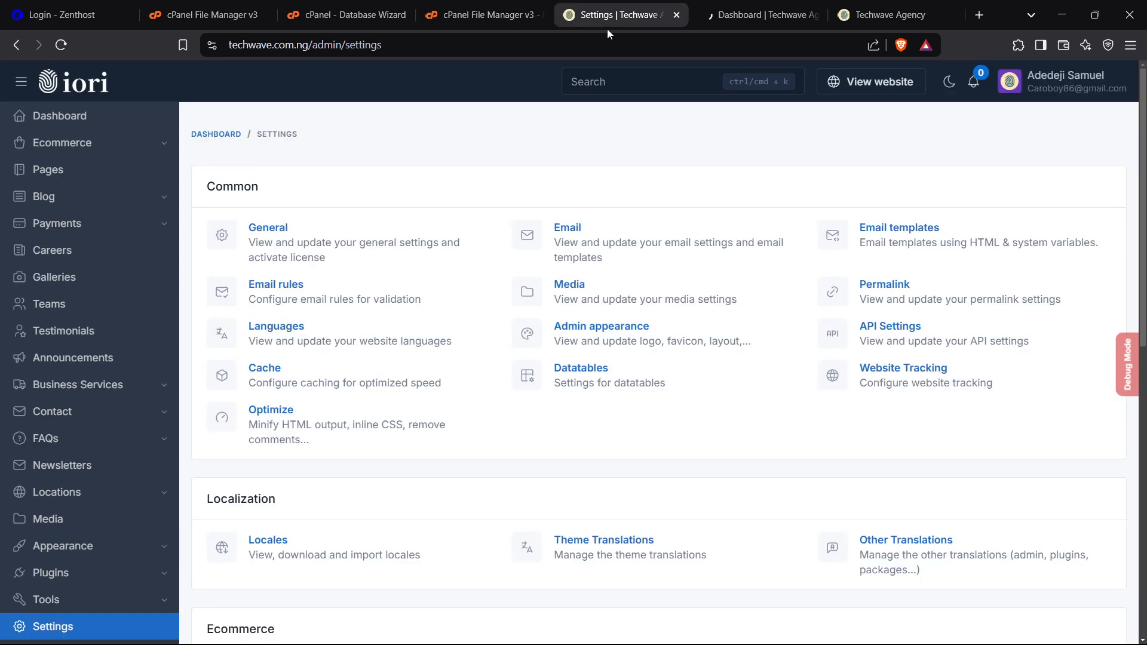
scroll(458, 237, down, 7)
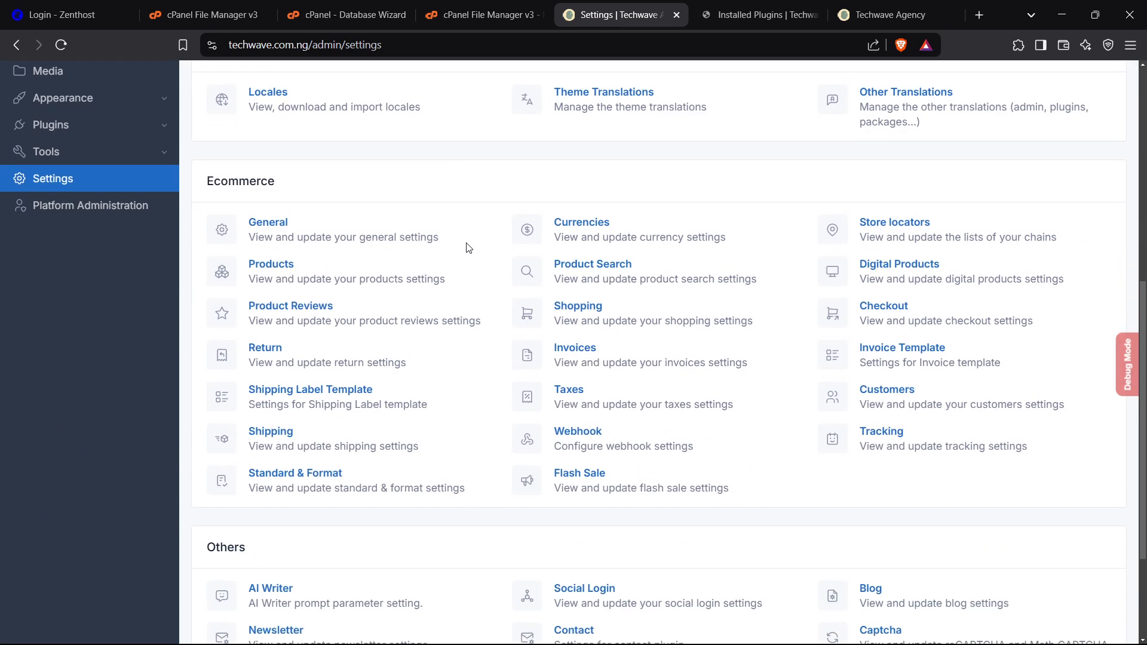
scroll(468, 248, down, 3)
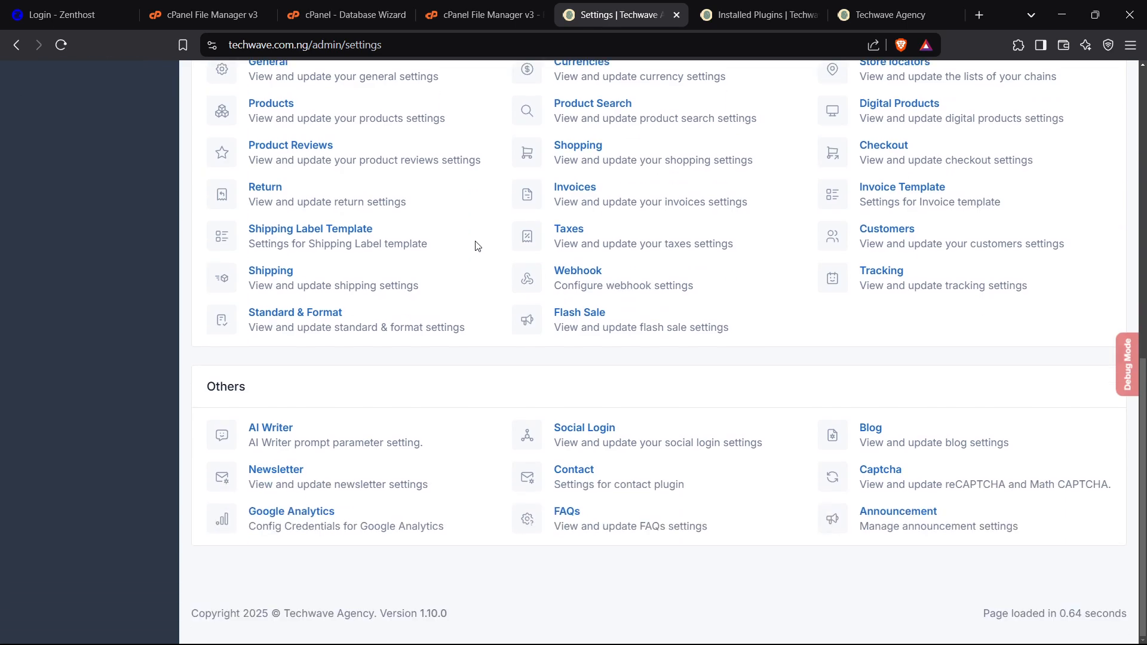
scroll(476, 245, up, 5)
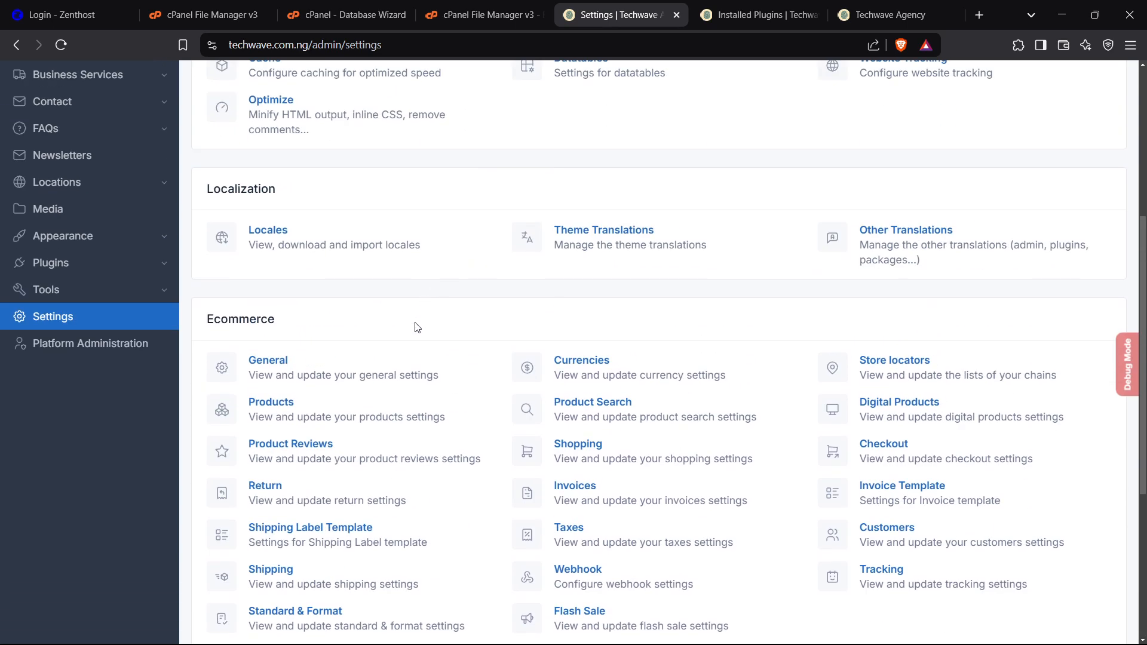
scroll(417, 327, up, 5)
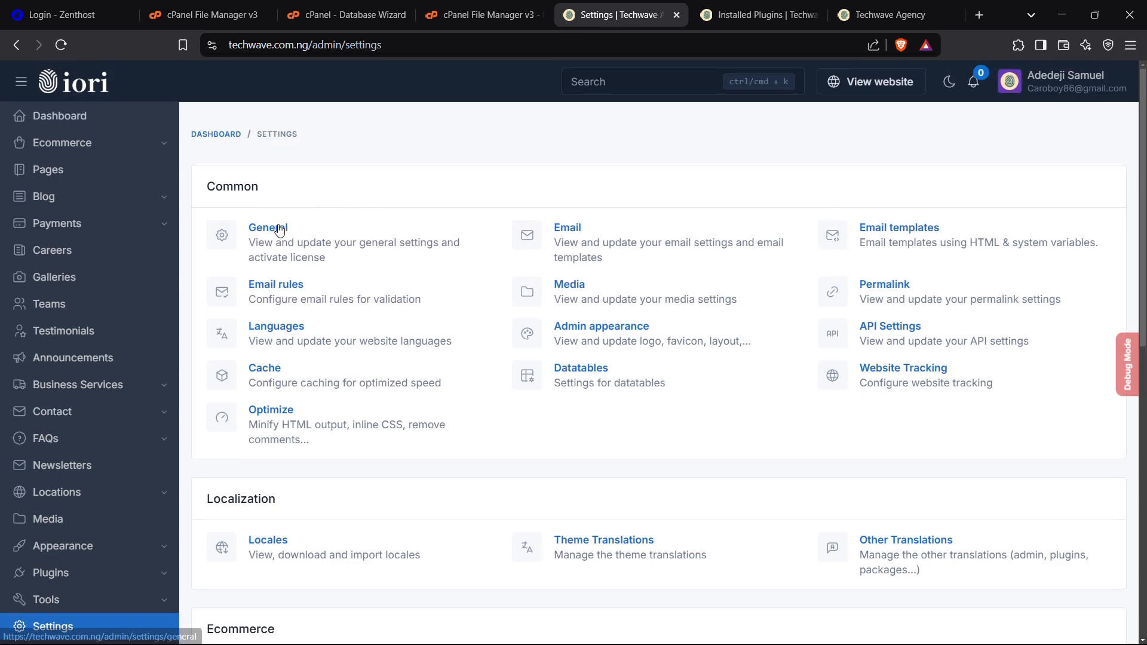
click(280, 231)
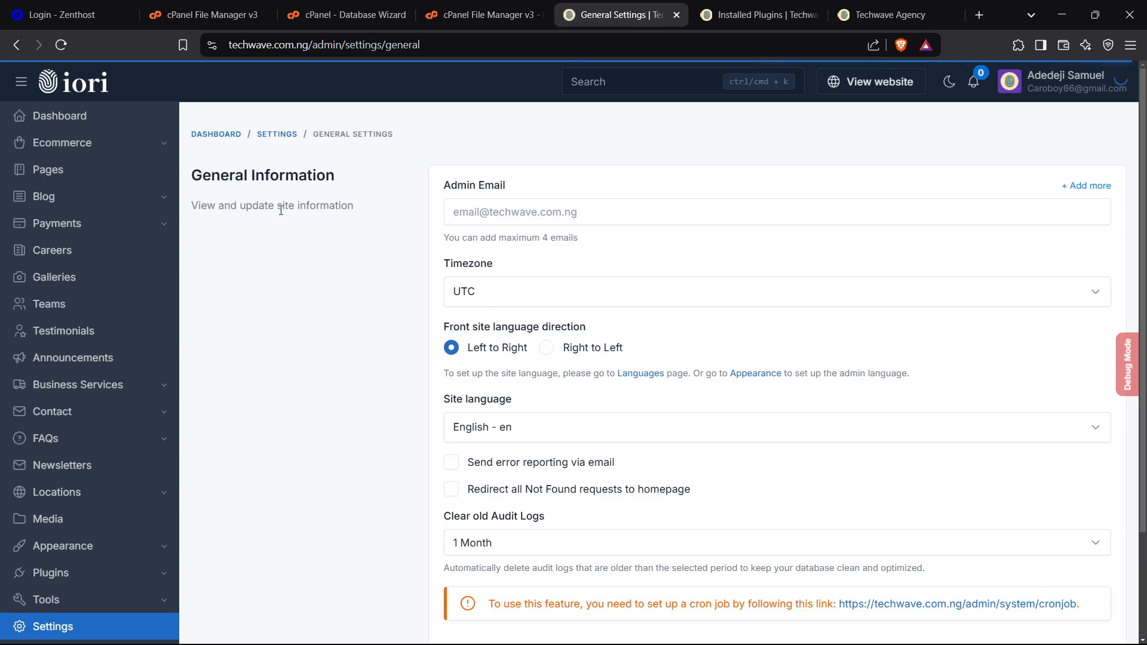
scroll(545, 272, down, 4)
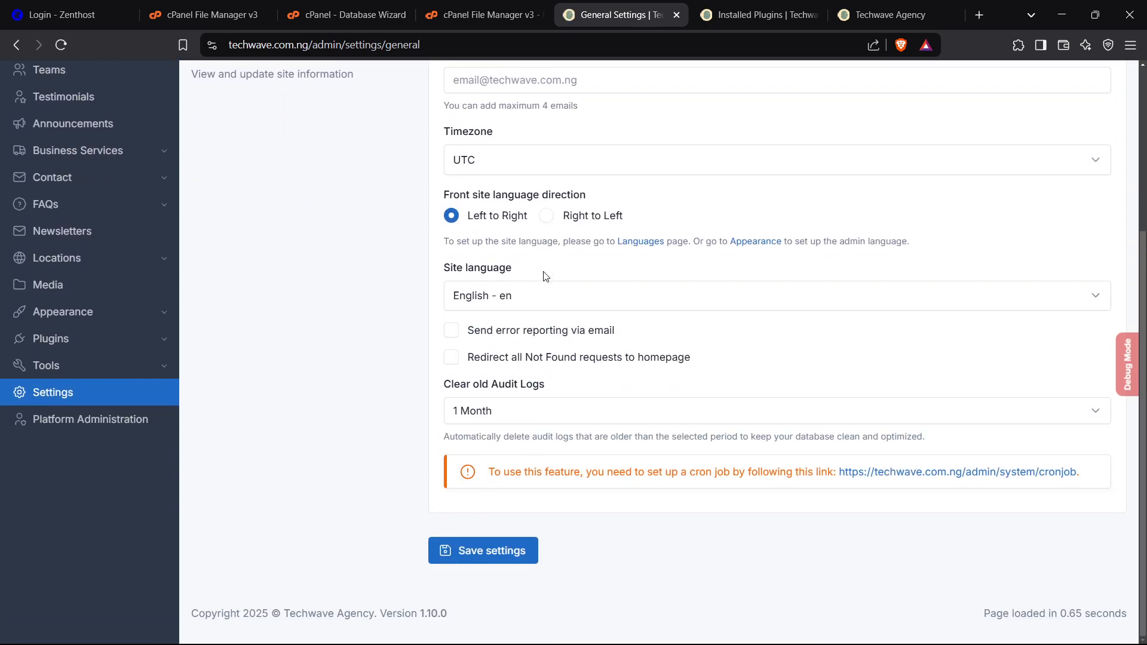
scroll(546, 275, up, 2)
scroll(545, 275, up, 2)
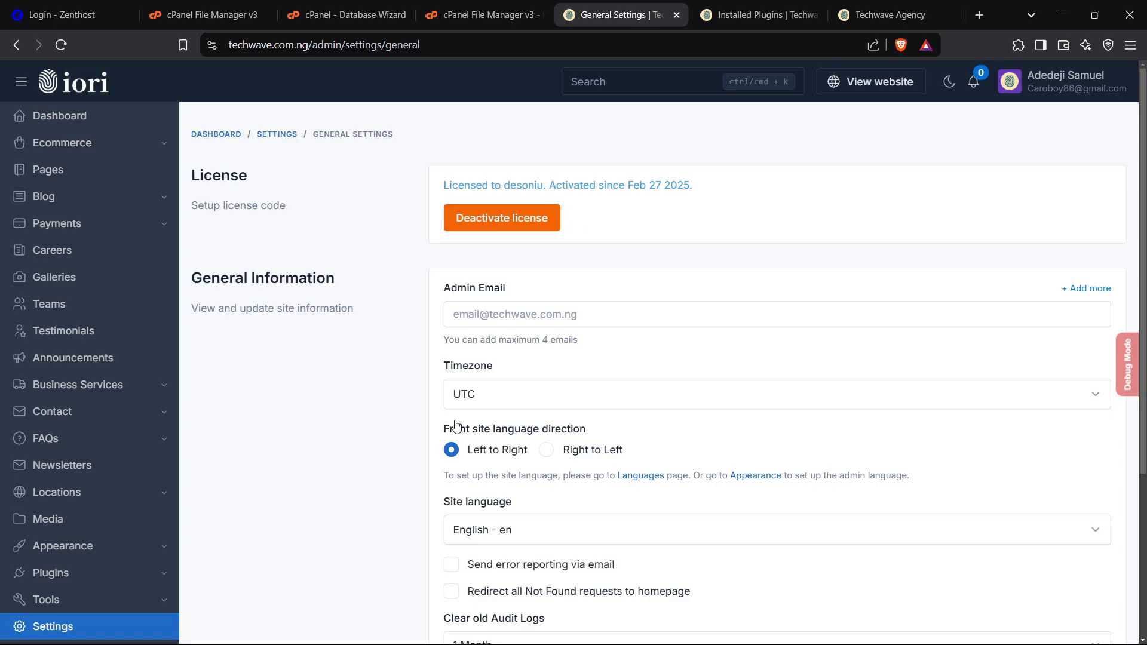
scroll(456, 426, down, 5)
scroll(456, 425, up, 5)
Step: Look over the 31 activated plugins on the Installed Plugins page
click(779, 5)
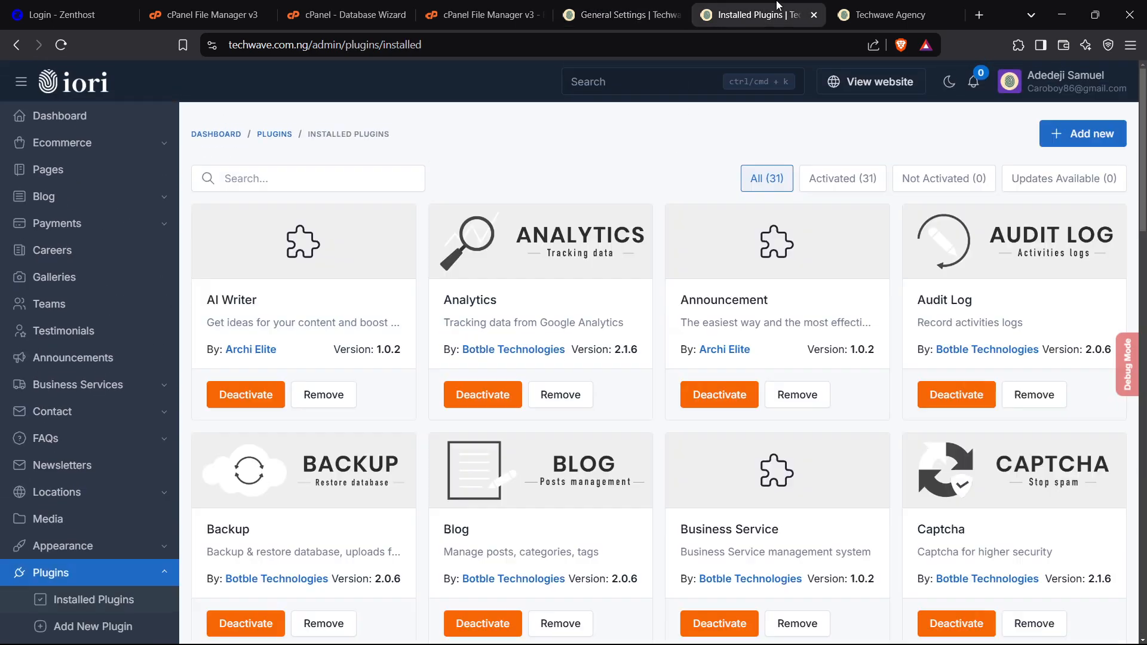
scroll(604, 317, down, 18)
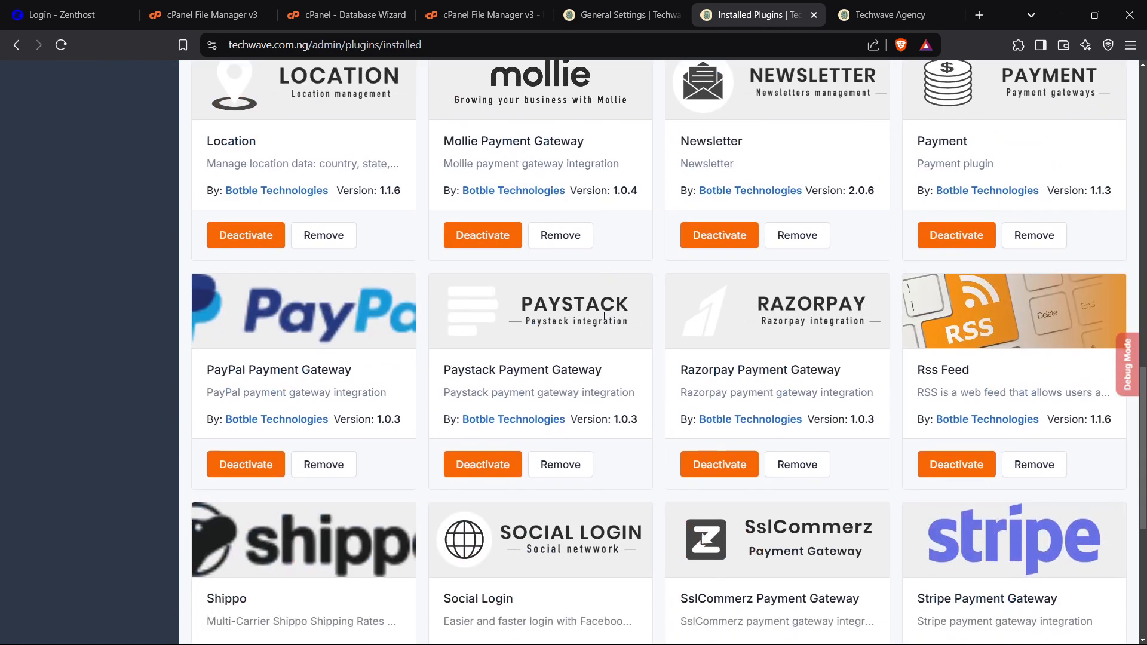
scroll(605, 321, down, 2)
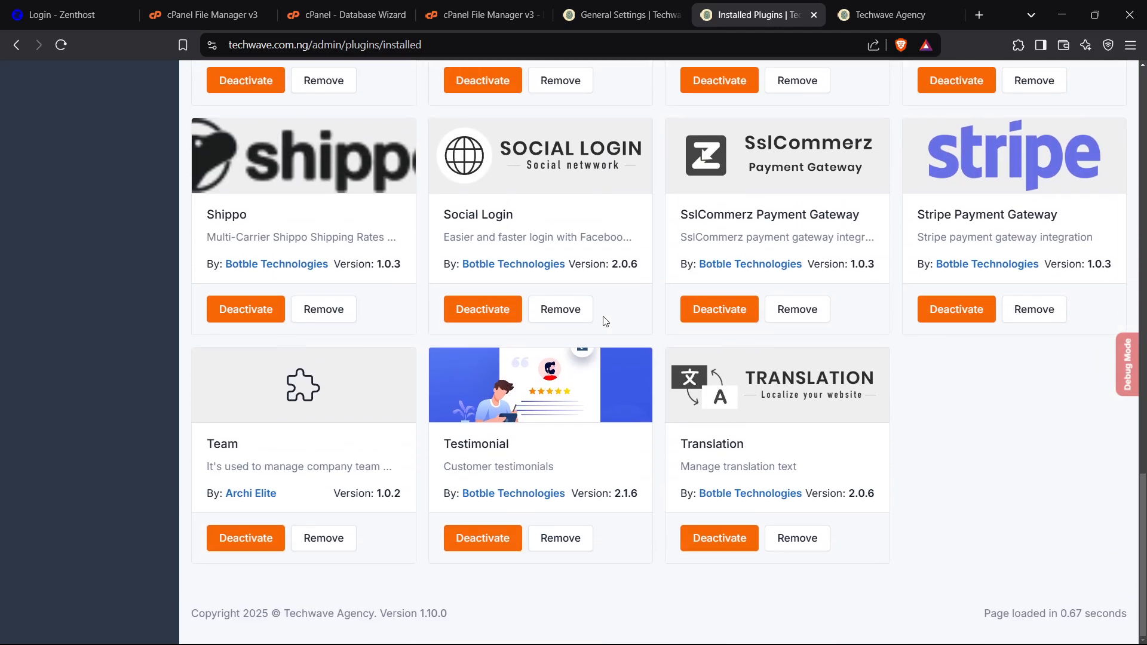
scroll(634, 434, up, 6)
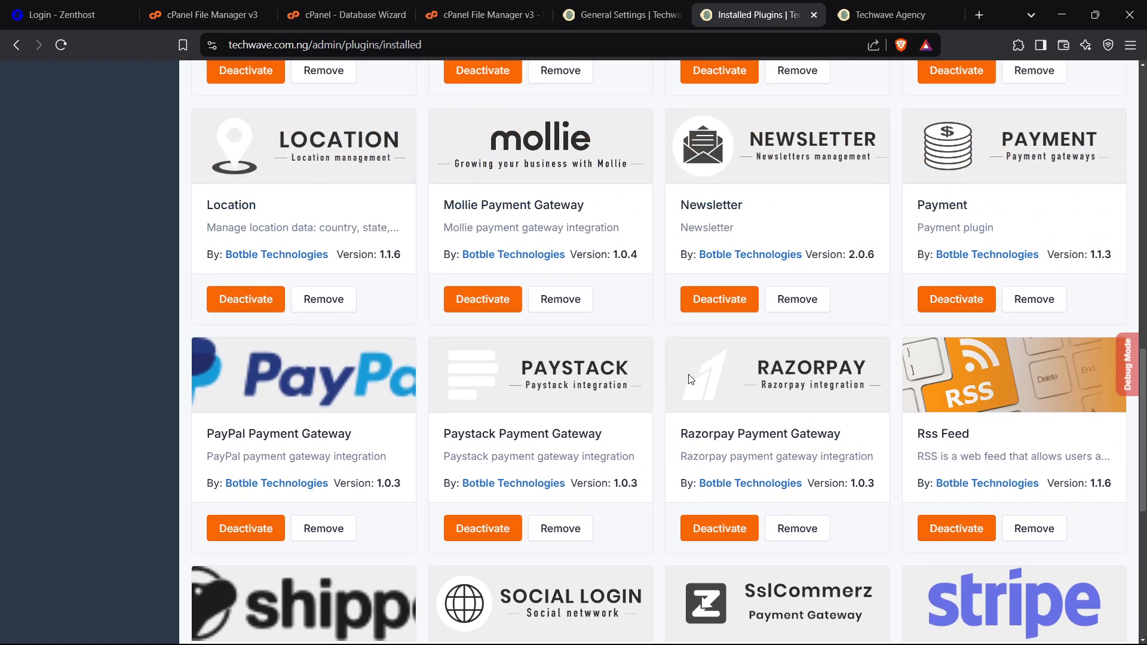
scroll(661, 366, up, 4)
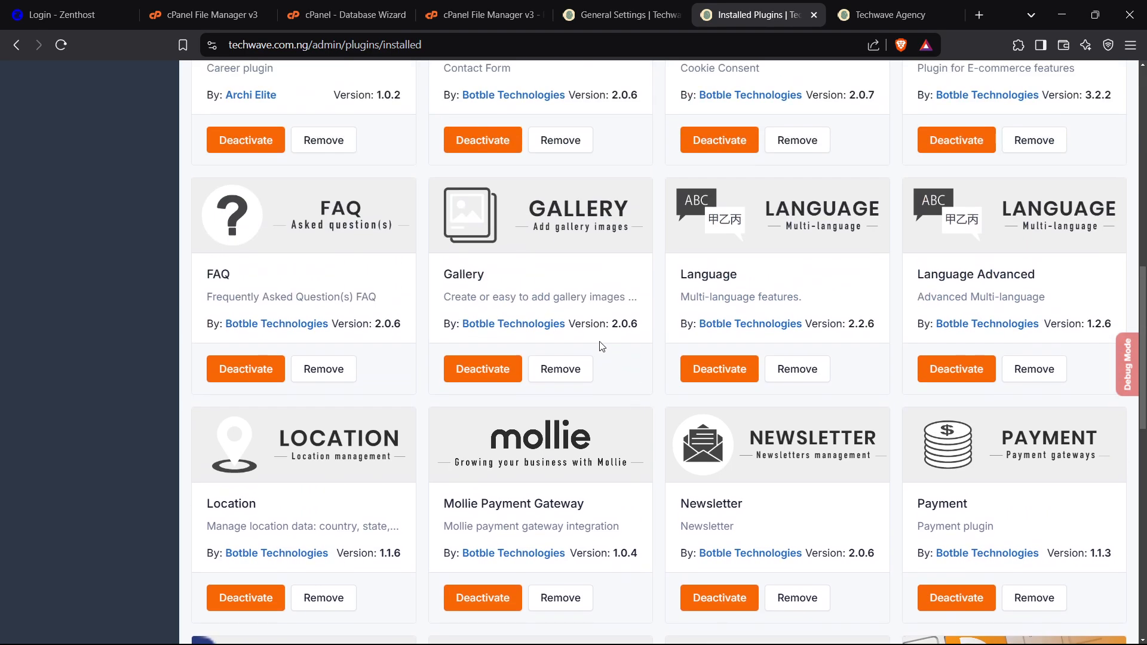
scroll(571, 321, up, 3)
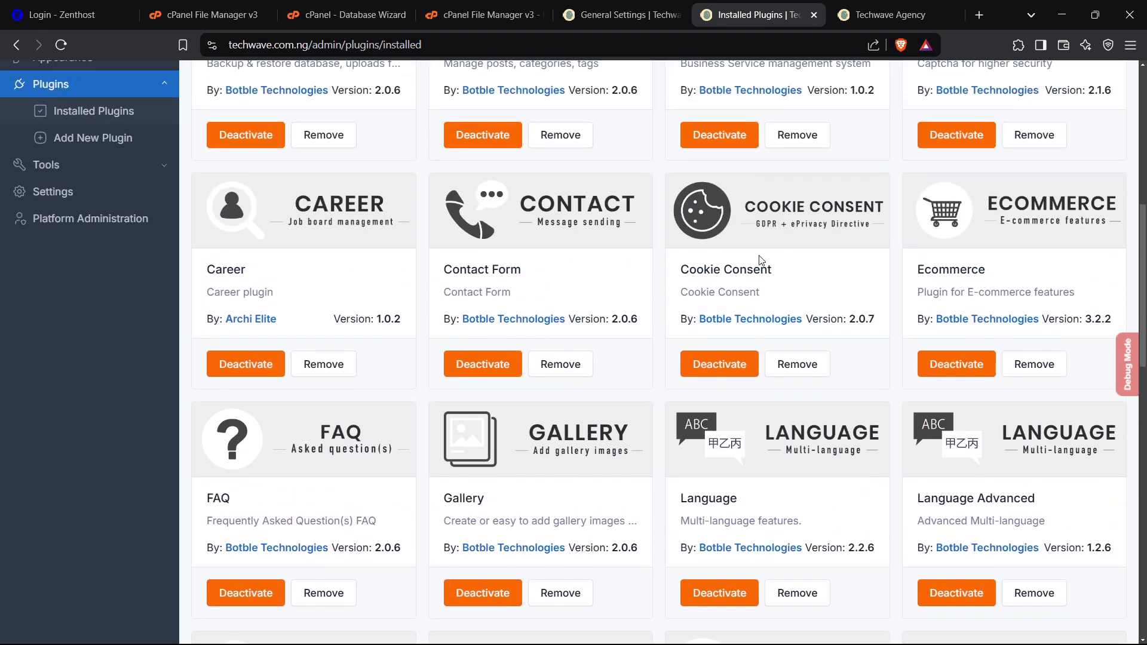
scroll(432, 264, up, 6)
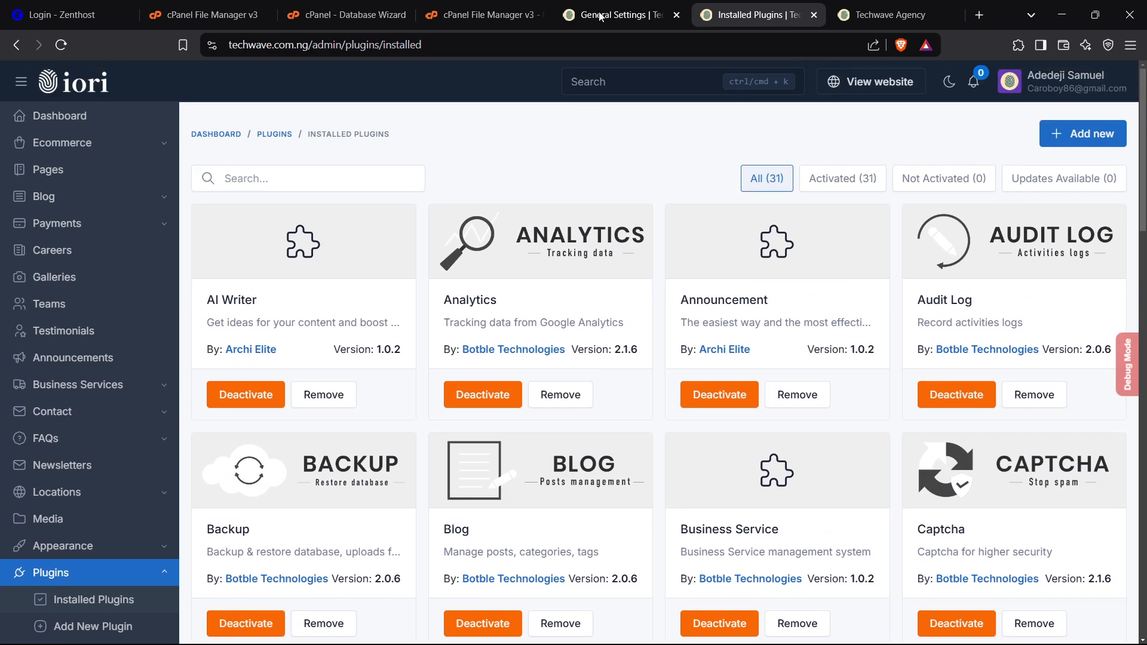
click(80, 386)
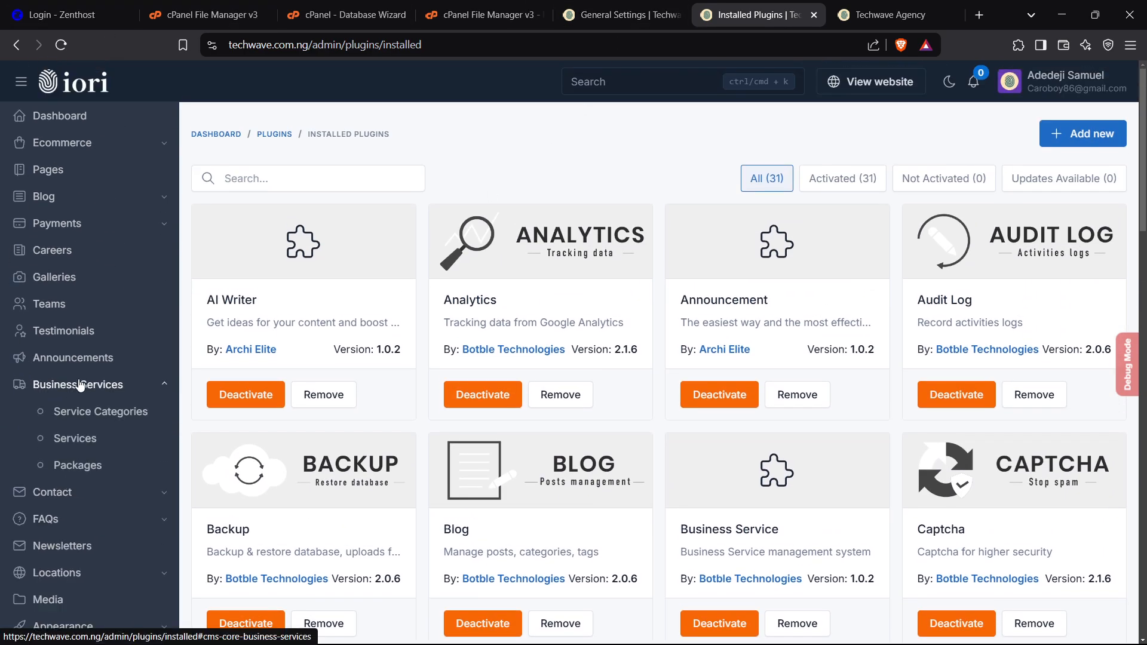
click(80, 386)
scroll(78, 352, down, 3)
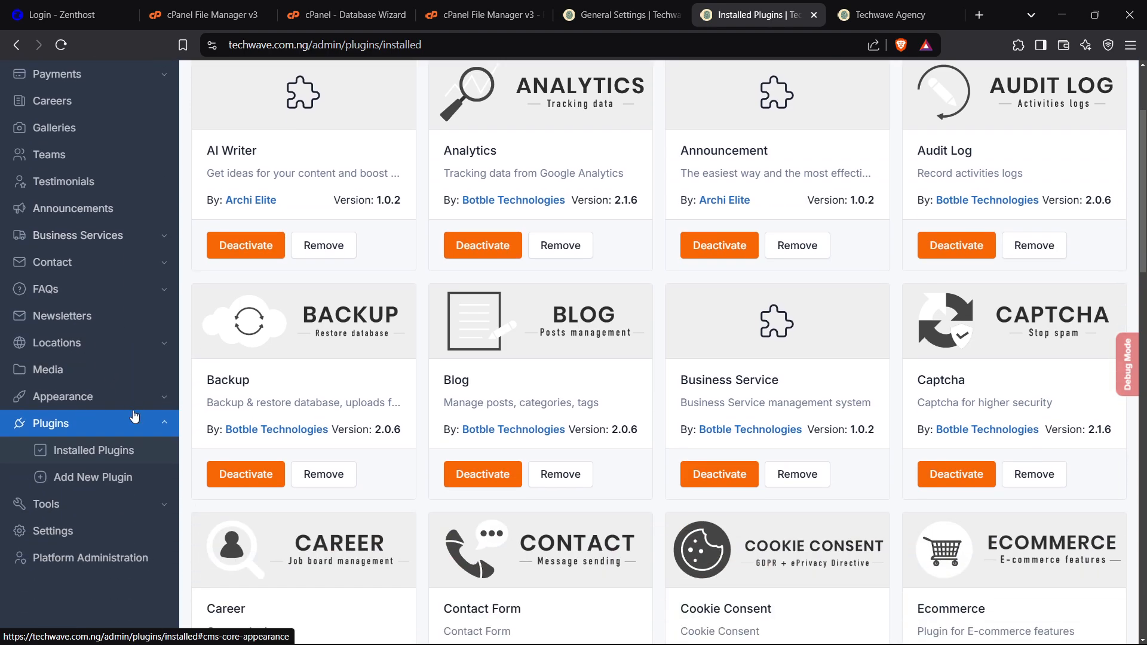
Step: Expand the Tools and Appearance menus on General Settings, then bring OBS Studio forward
click(110, 503)
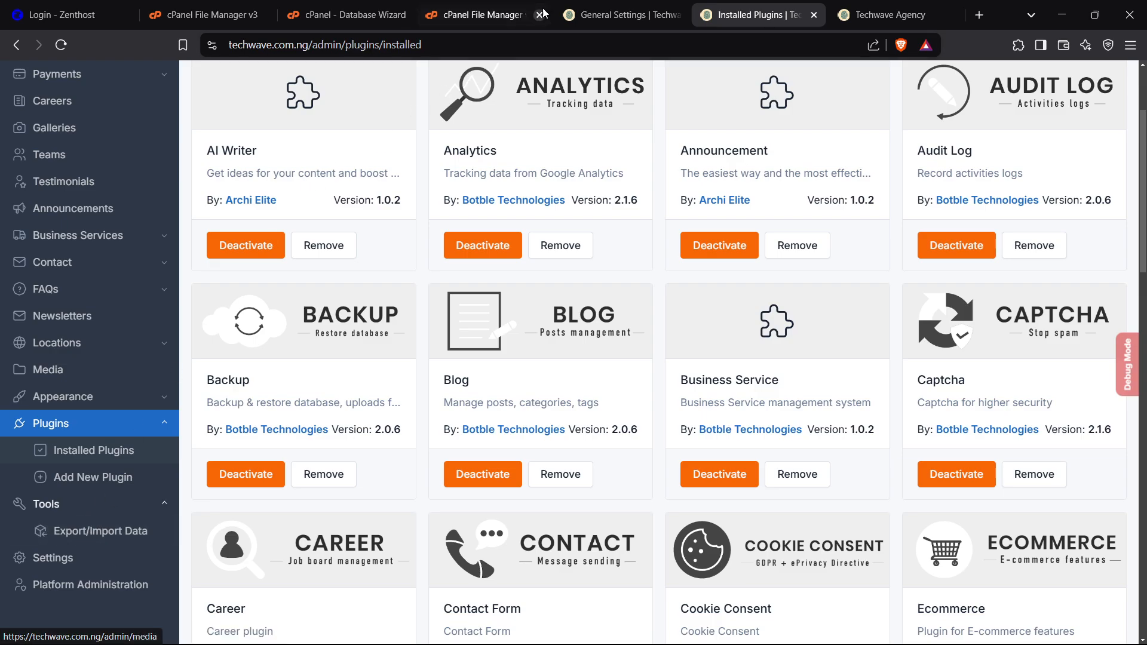
click(639, 5)
scroll(101, 257, down, 4)
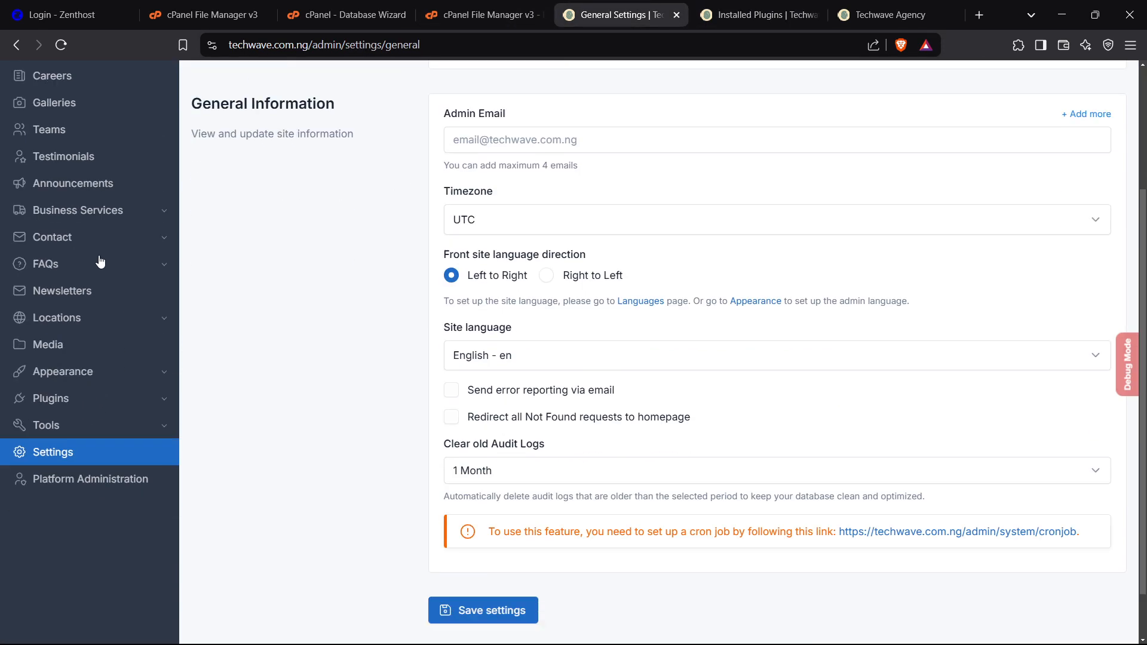
click(113, 315)
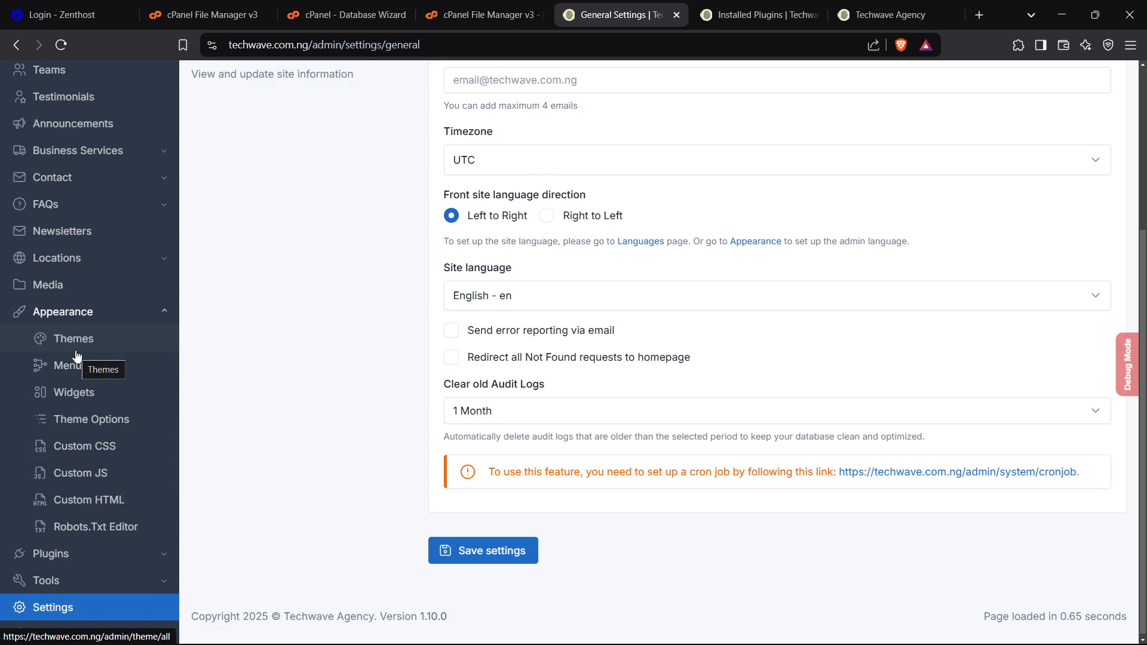
scroll(77, 359, up, 4)
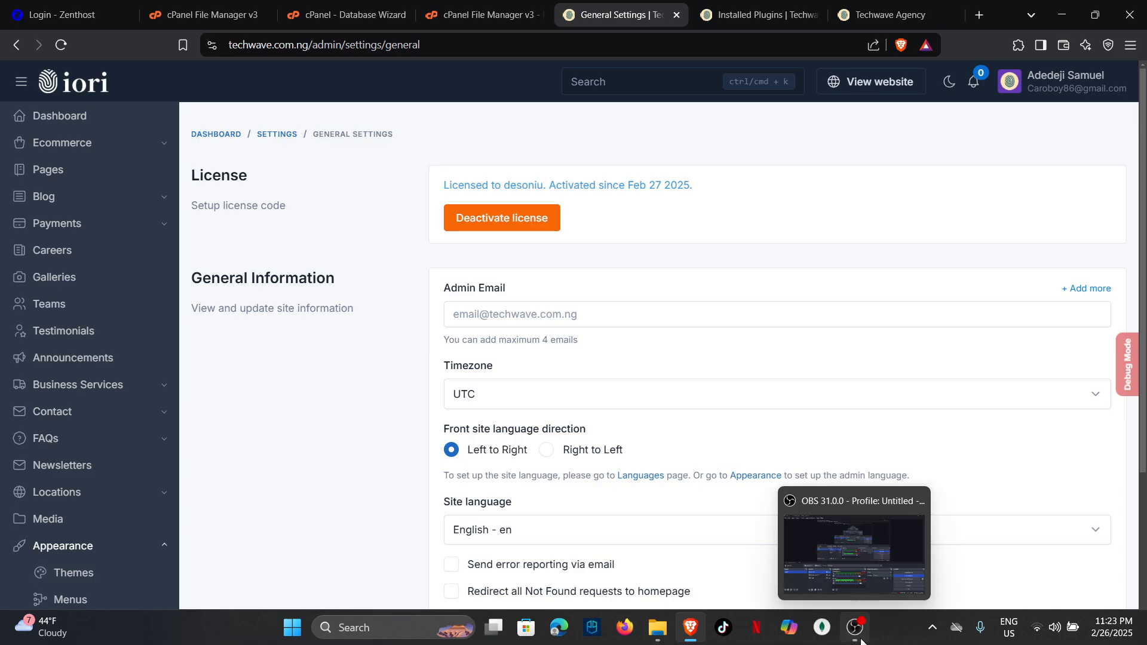
click(853, 629)
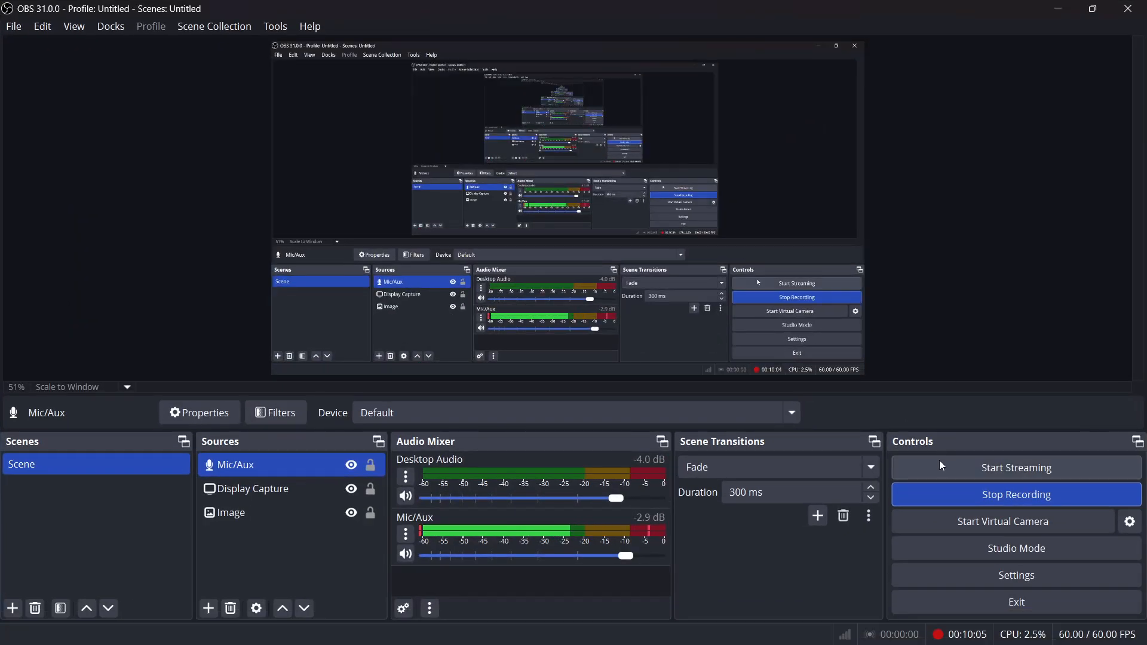